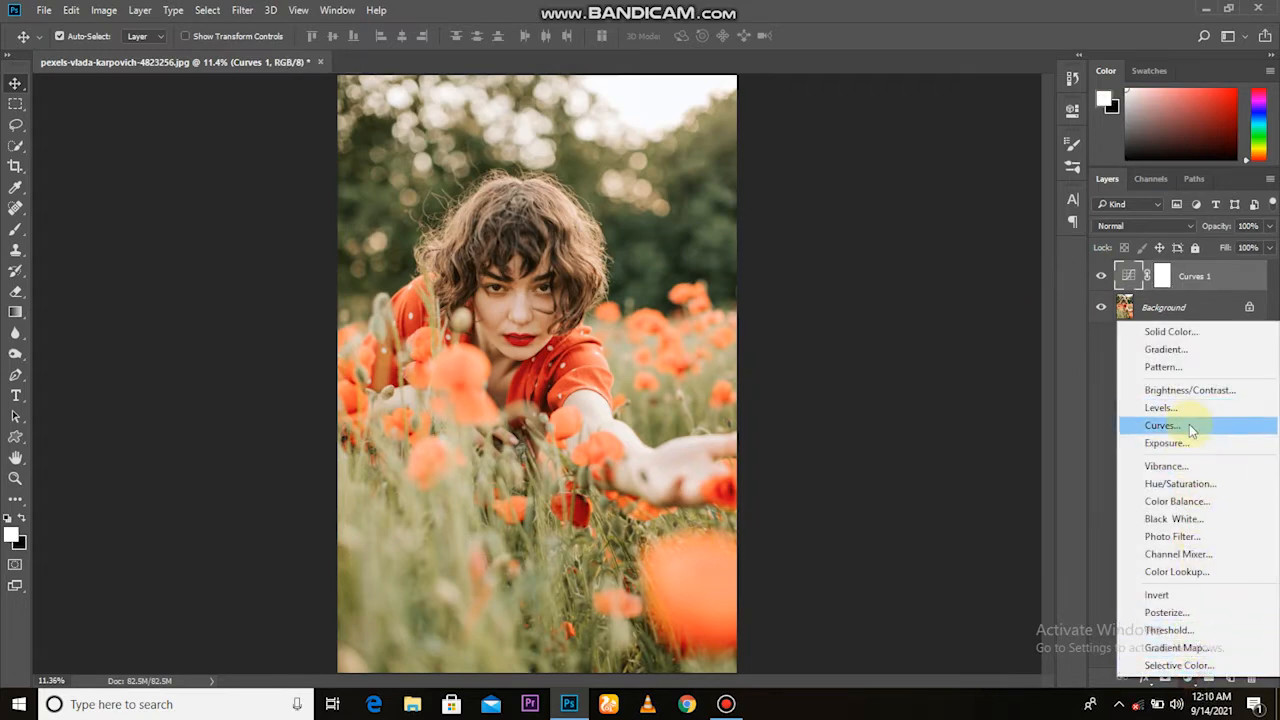
- Add a second Curves adjustment layer, adjust its Red channel curve, and compare the image with and without it
click(1191, 427)
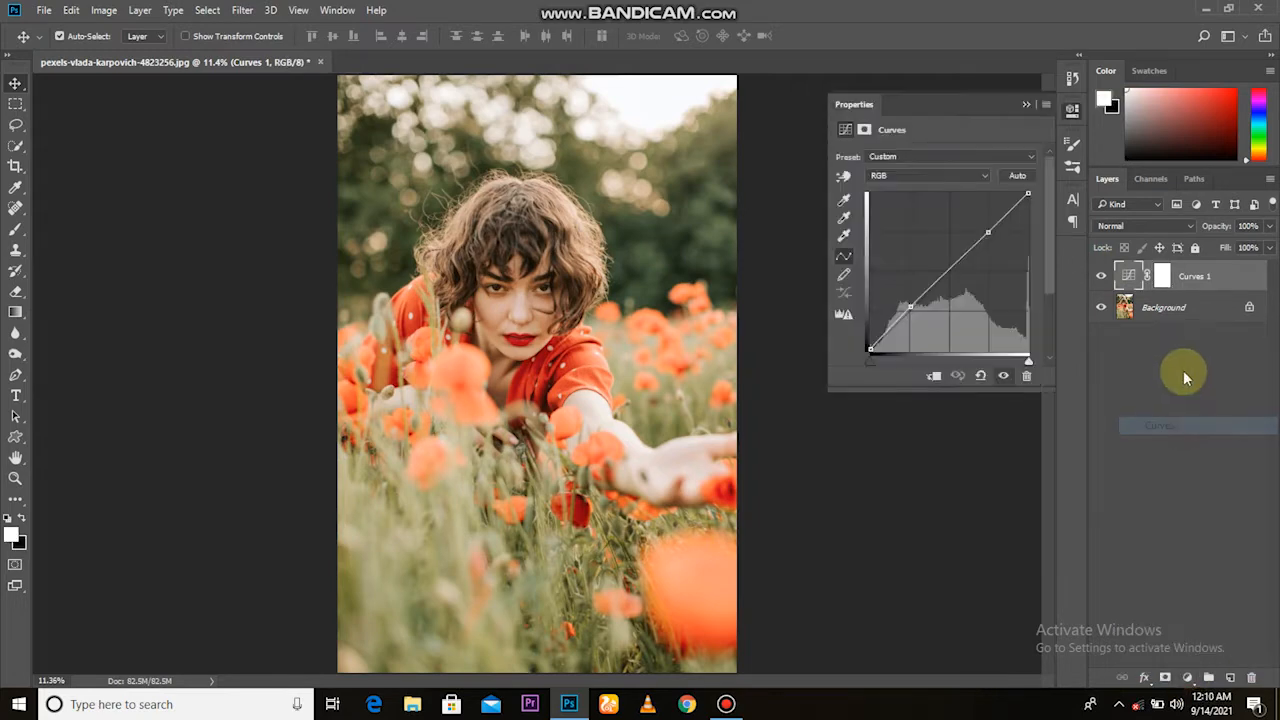
click(932, 182)
click(918, 190)
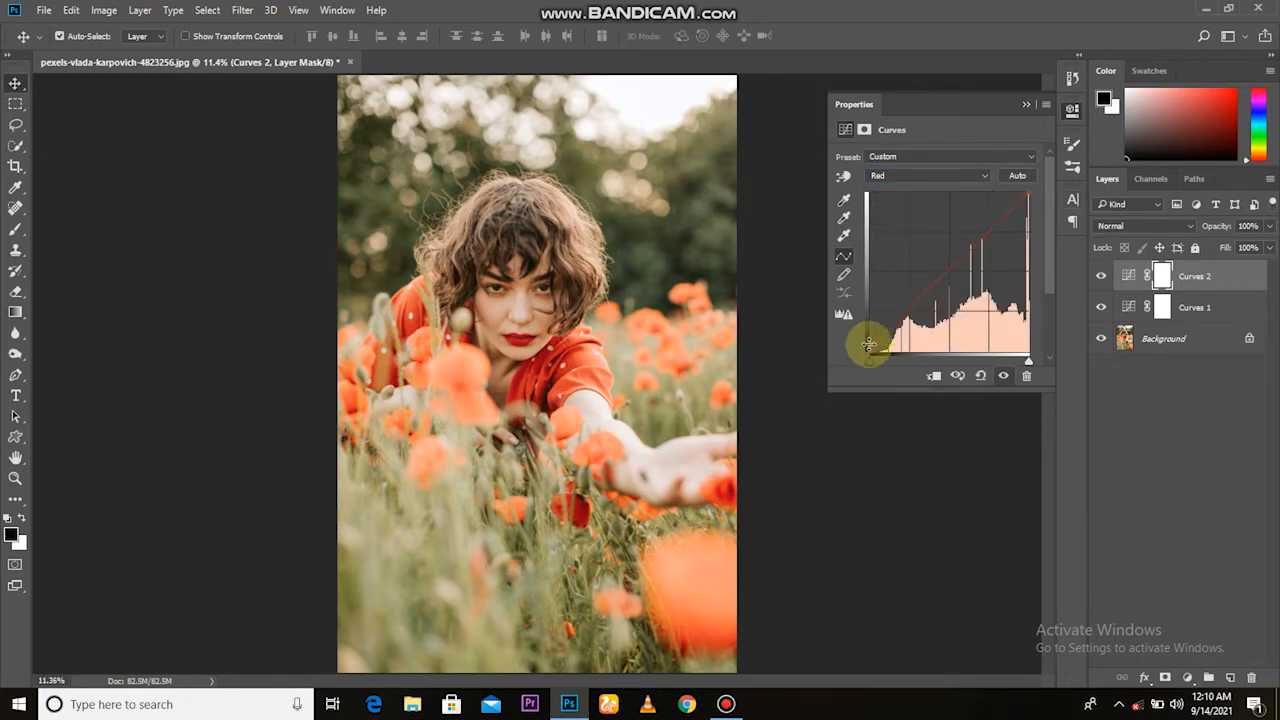
click(1025, 104)
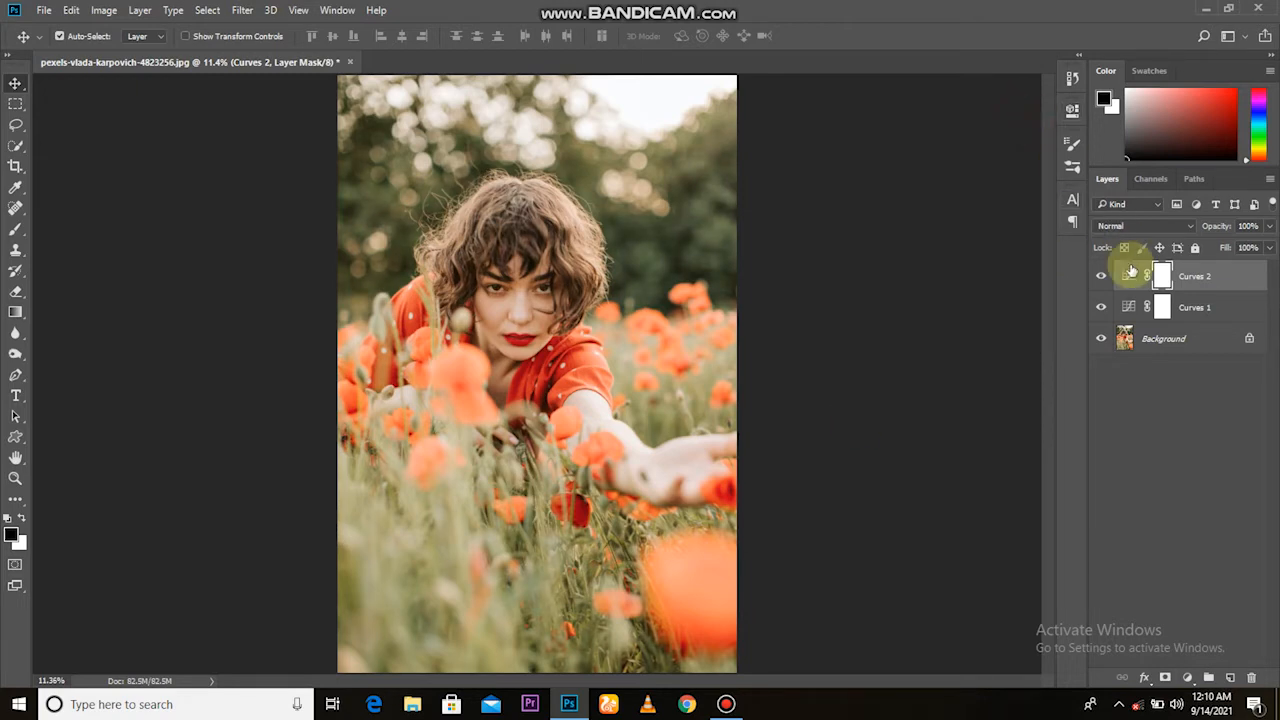
click(1102, 280)
click(1102, 280)
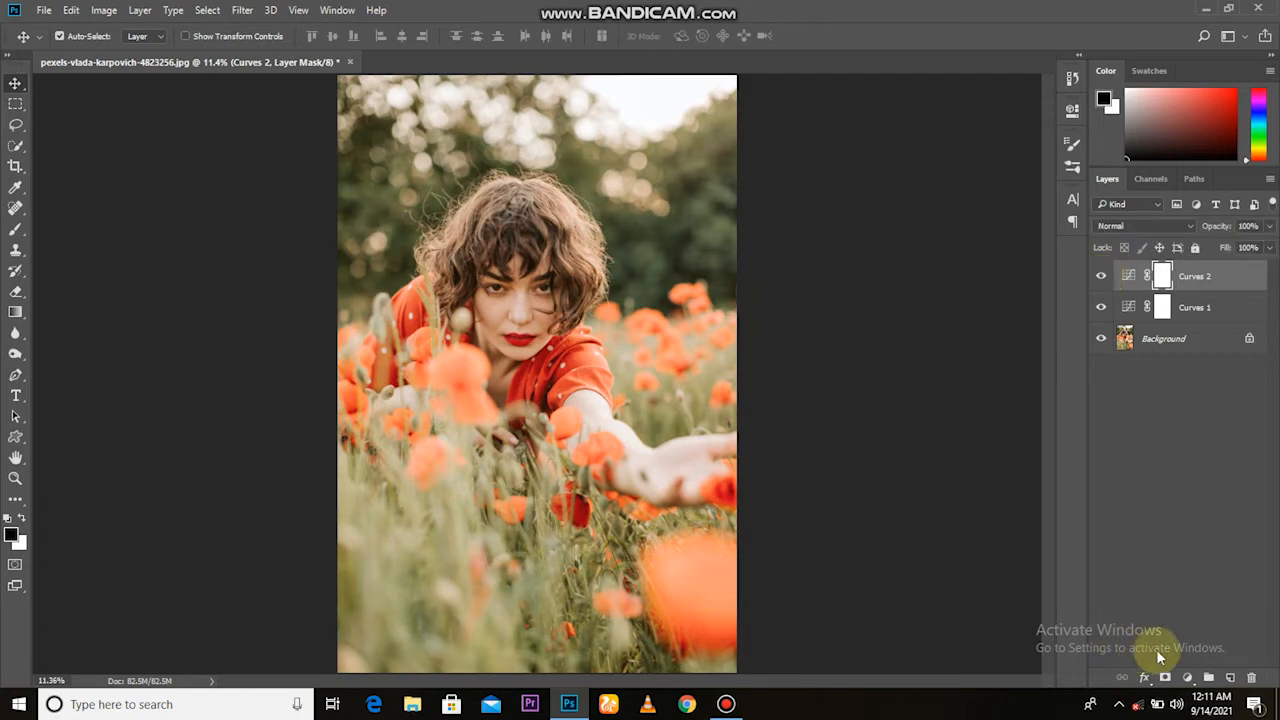
- Add a Selective Color adjustment layer above Curves 2 and slightly raise the Black amount for the Yellows
click(1181, 678)
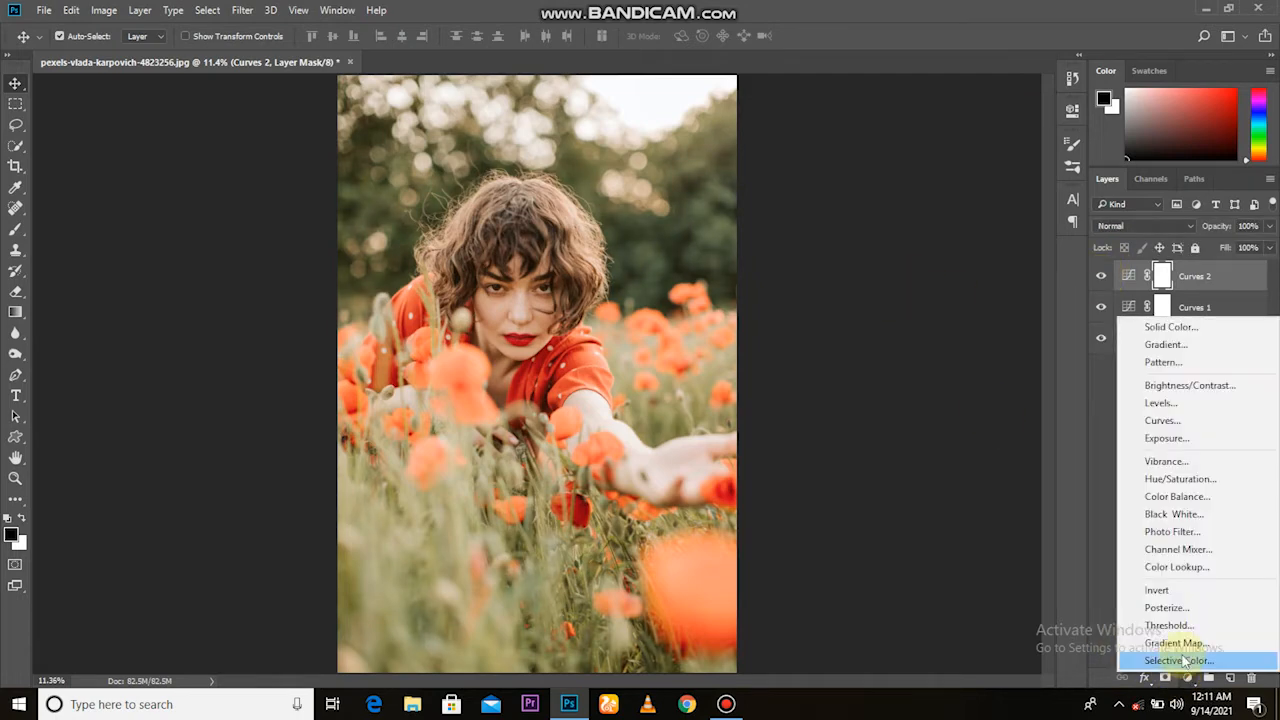
click(1181, 660)
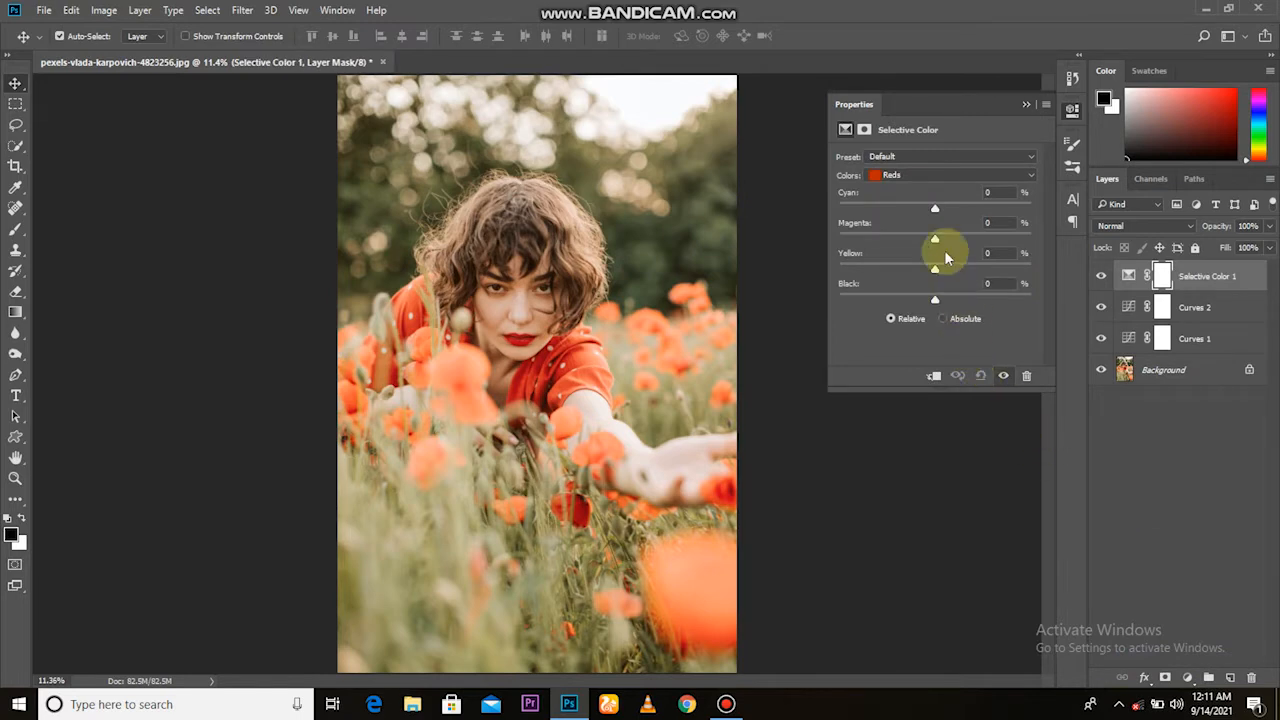
click(931, 178)
click(925, 201)
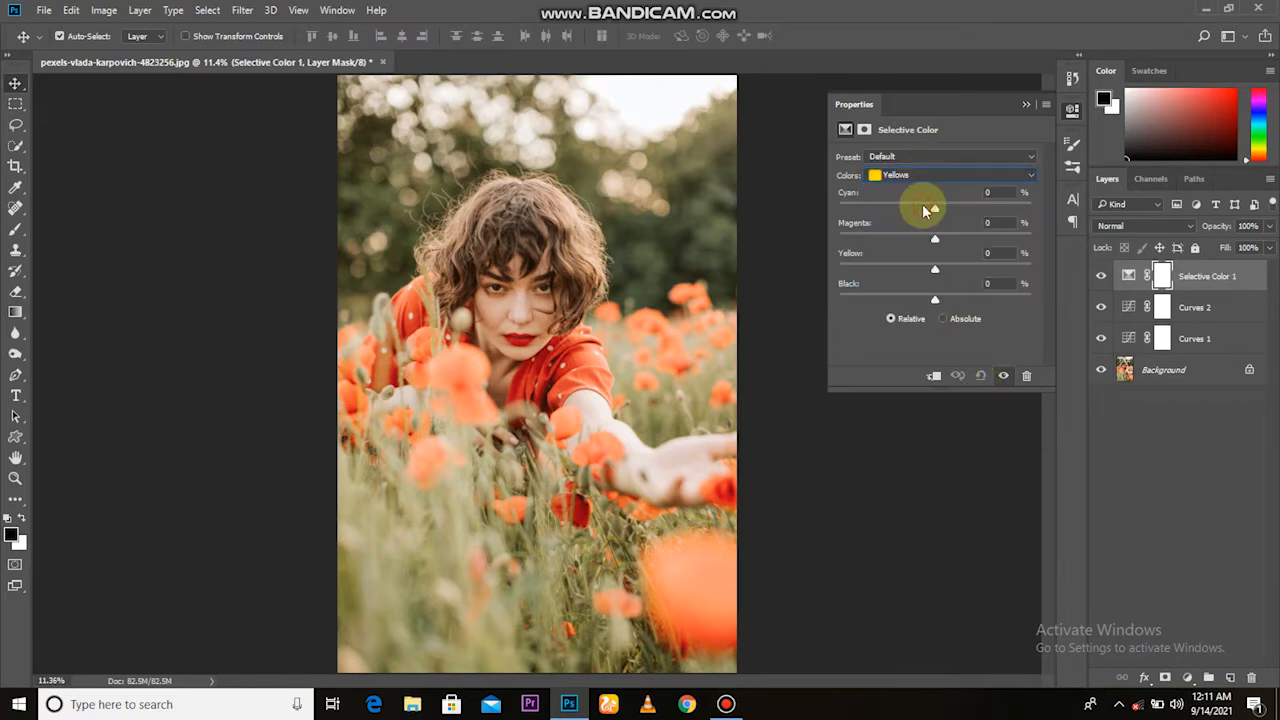
drag(937, 303, 945, 299)
- For the Reds in the Selective Color adjustment, set Black to +17% and Yellow to about +22%
click(918, 176)
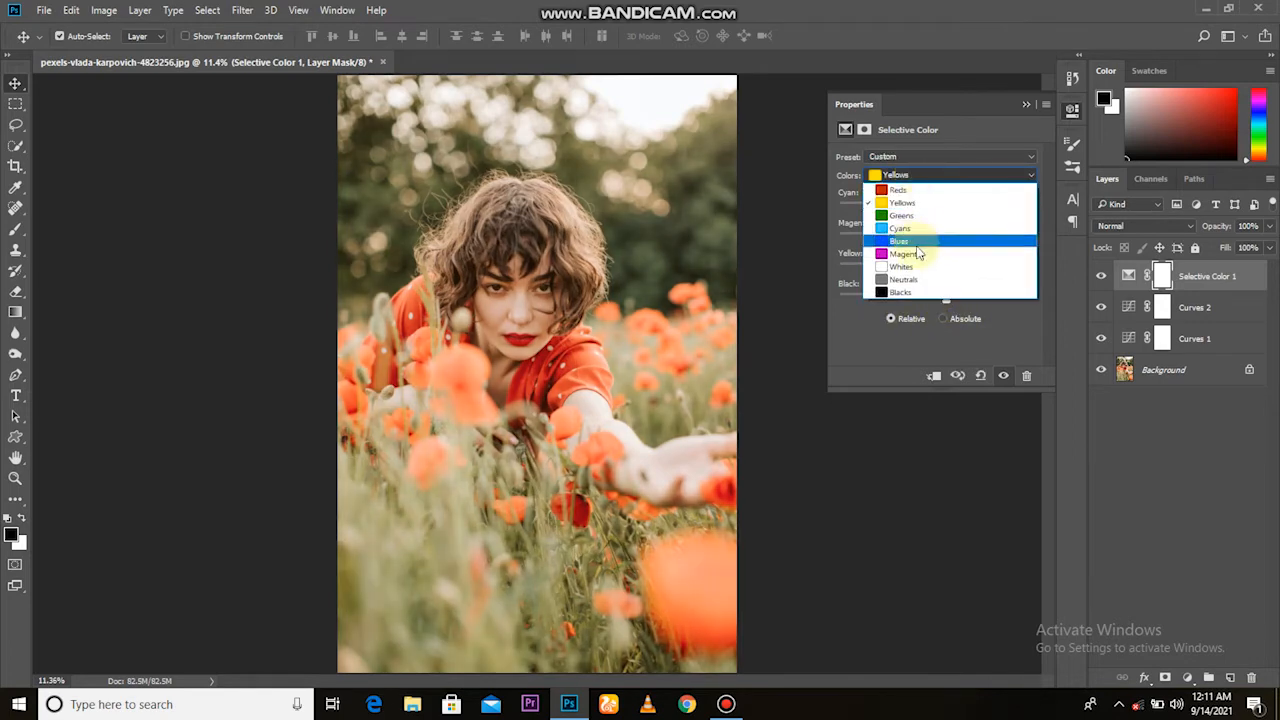
click(910, 197)
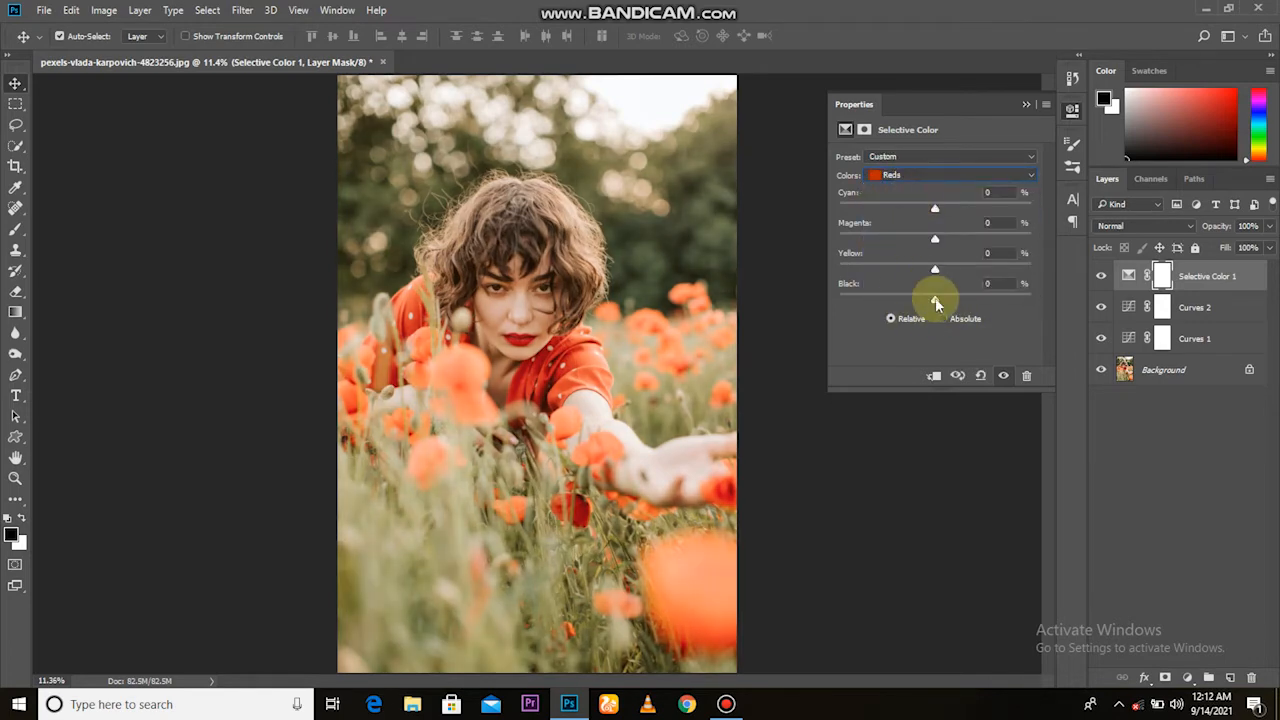
drag(920, 299, 953, 320)
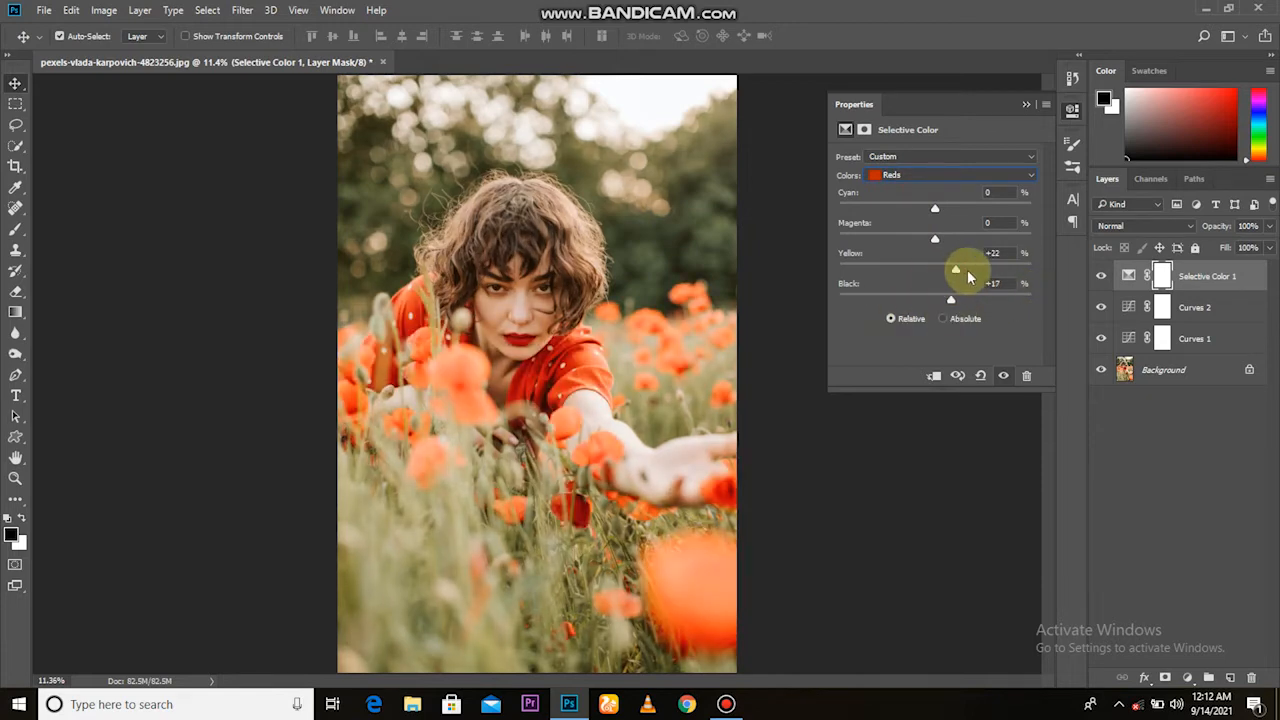
mouse_move(948, 275)
mouse_down()
mouse_move(904, 279)
mouse_move(953, 287)
mouse_up()
click(1026, 106)
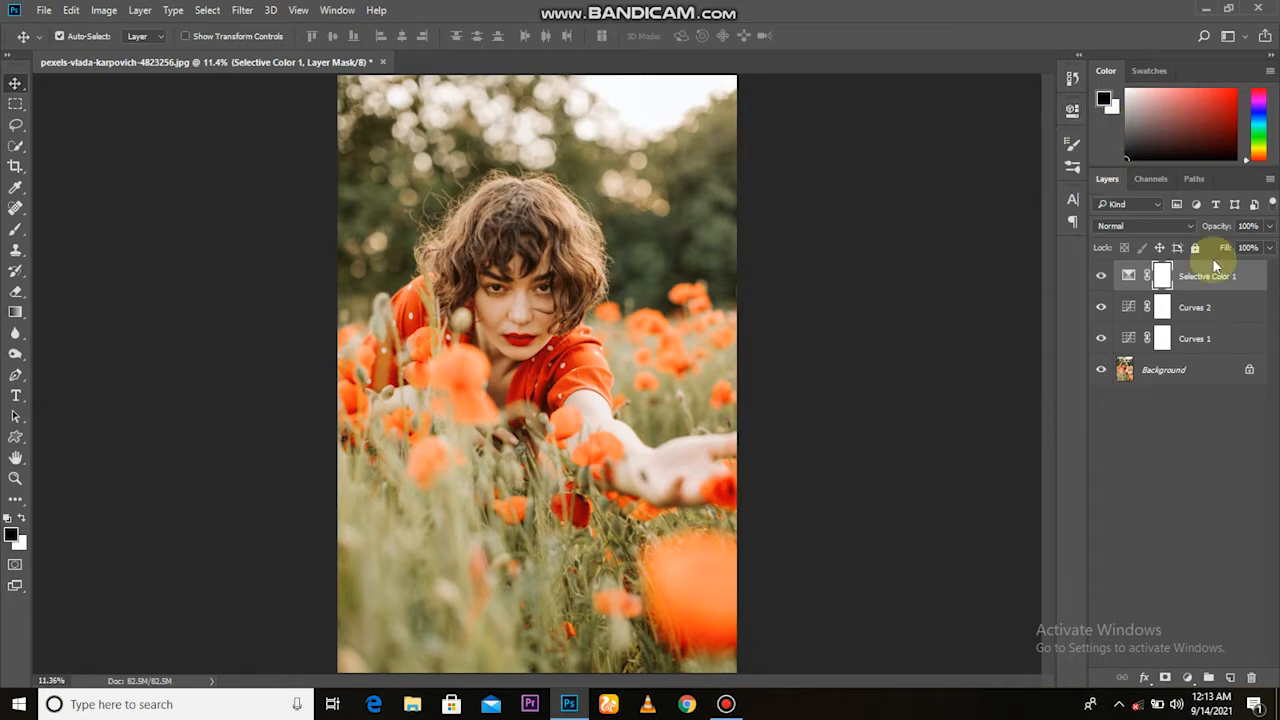
- Add a second Selective Color adjustment layer and set Cyan to -17% for the Yellows
click(1187, 681)
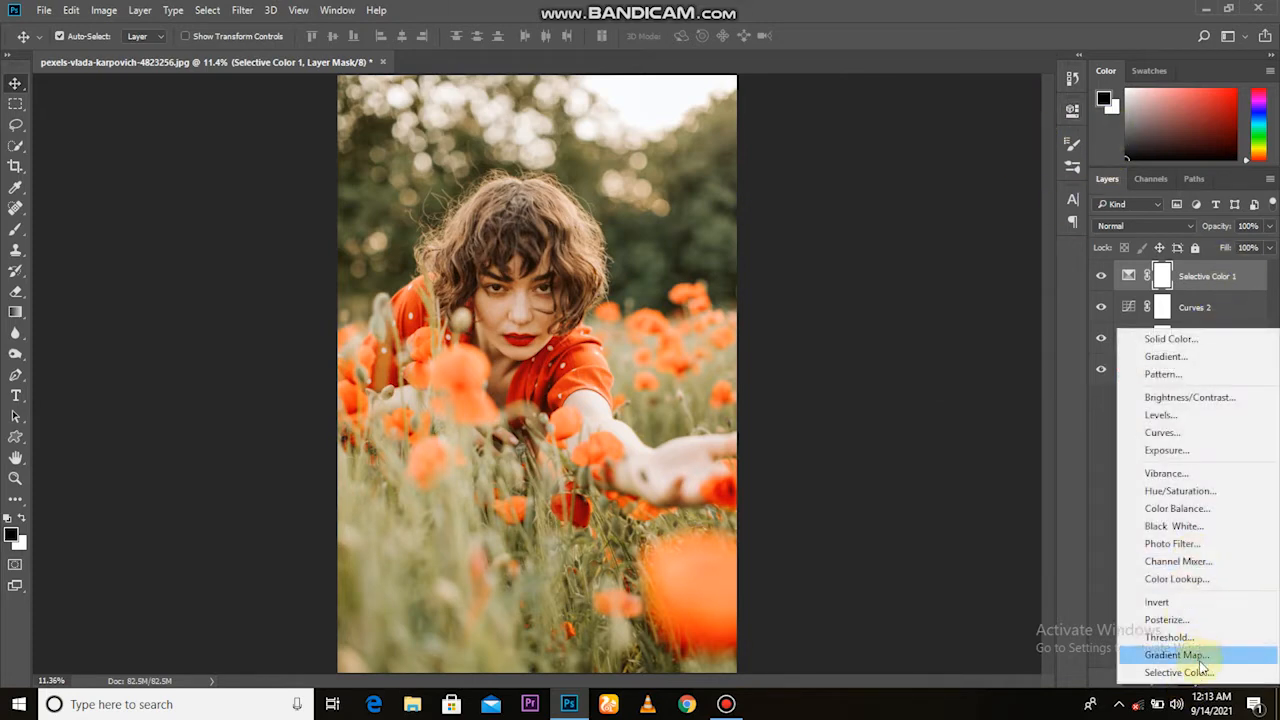
click(1202, 674)
click(921, 176)
click(923, 205)
drag(934, 208, 965, 222)
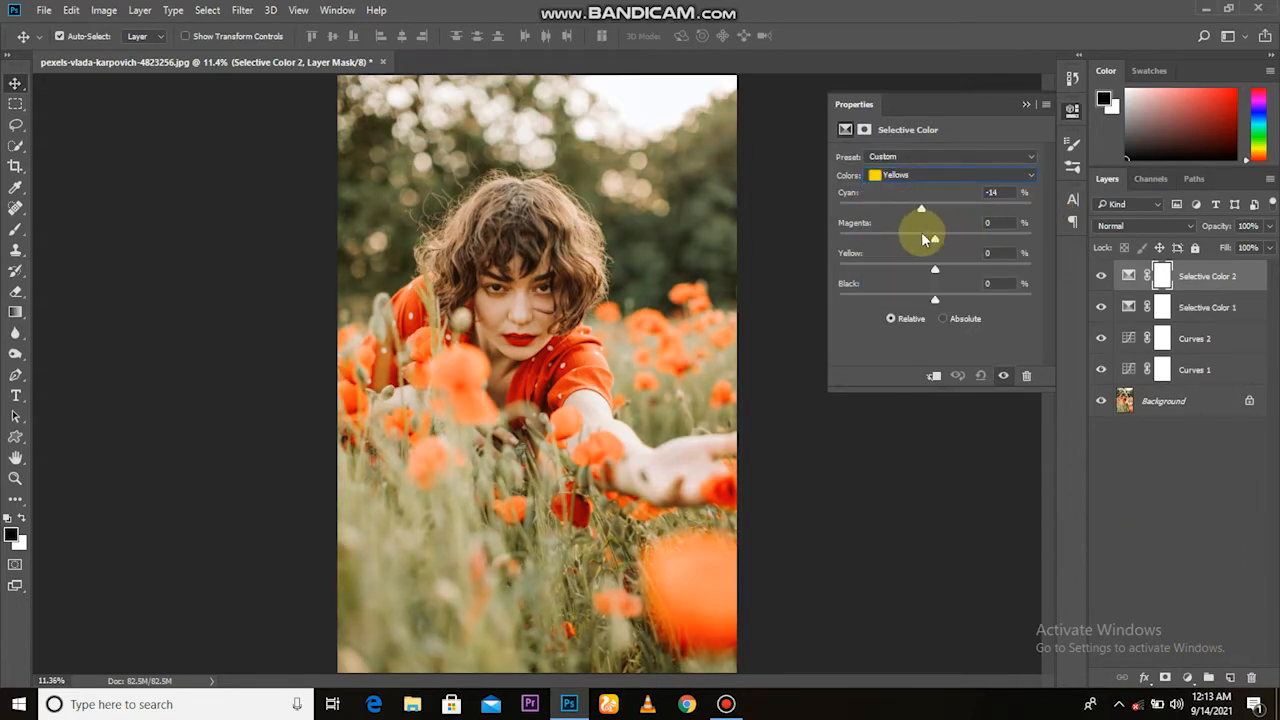
- Set Yellow to +45% and Black to +30% for the Yellows in the second Selective Color adjustment
drag(934, 271, 838, 272)
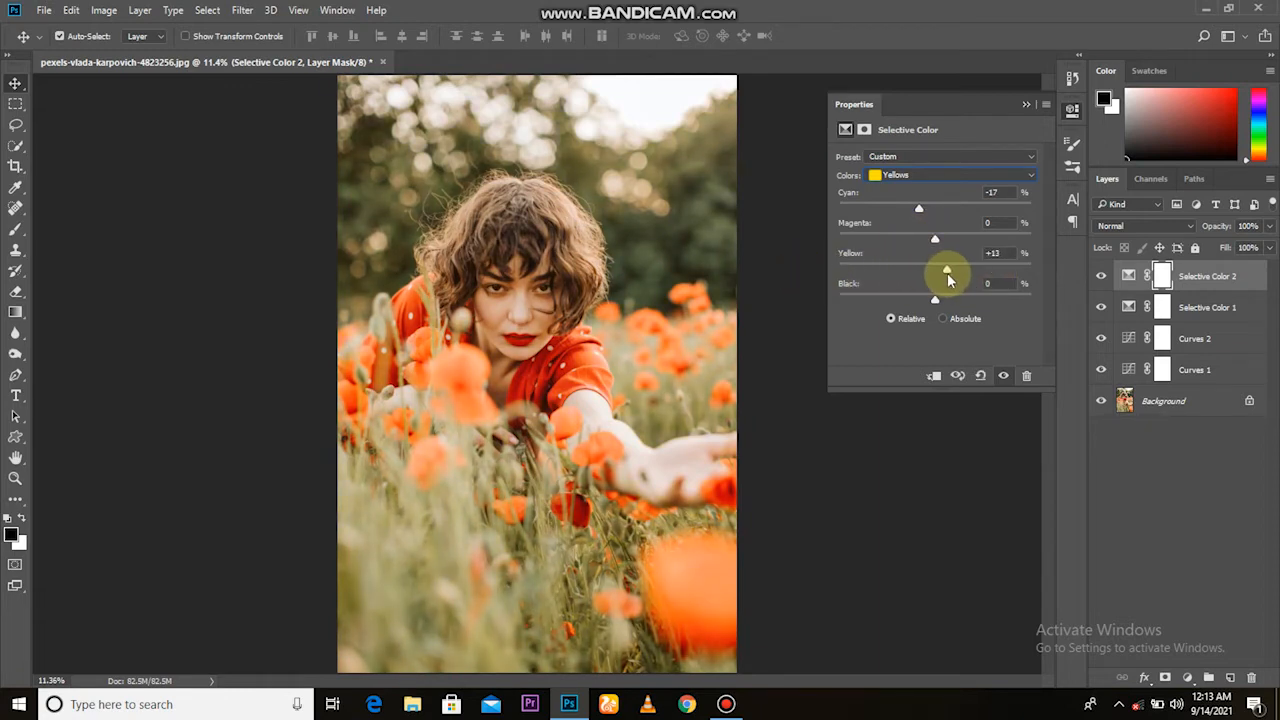
mouse_move(954, 275)
mouse_down()
mouse_move(1008, 277)
mouse_move(928, 284)
mouse_move(952, 285)
mouse_up()
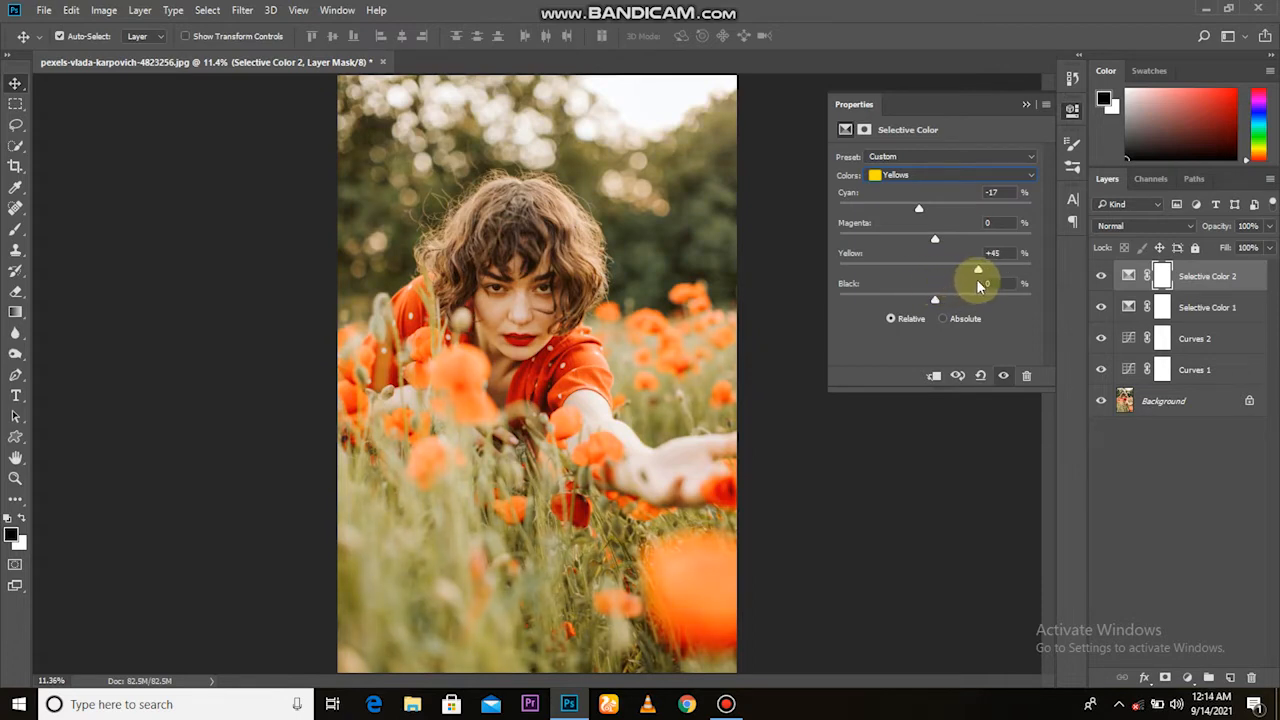
mouse_move(949, 306)
mouse_down()
mouse_move(991, 306)
mouse_move(906, 303)
mouse_move(964, 302)
mouse_up()
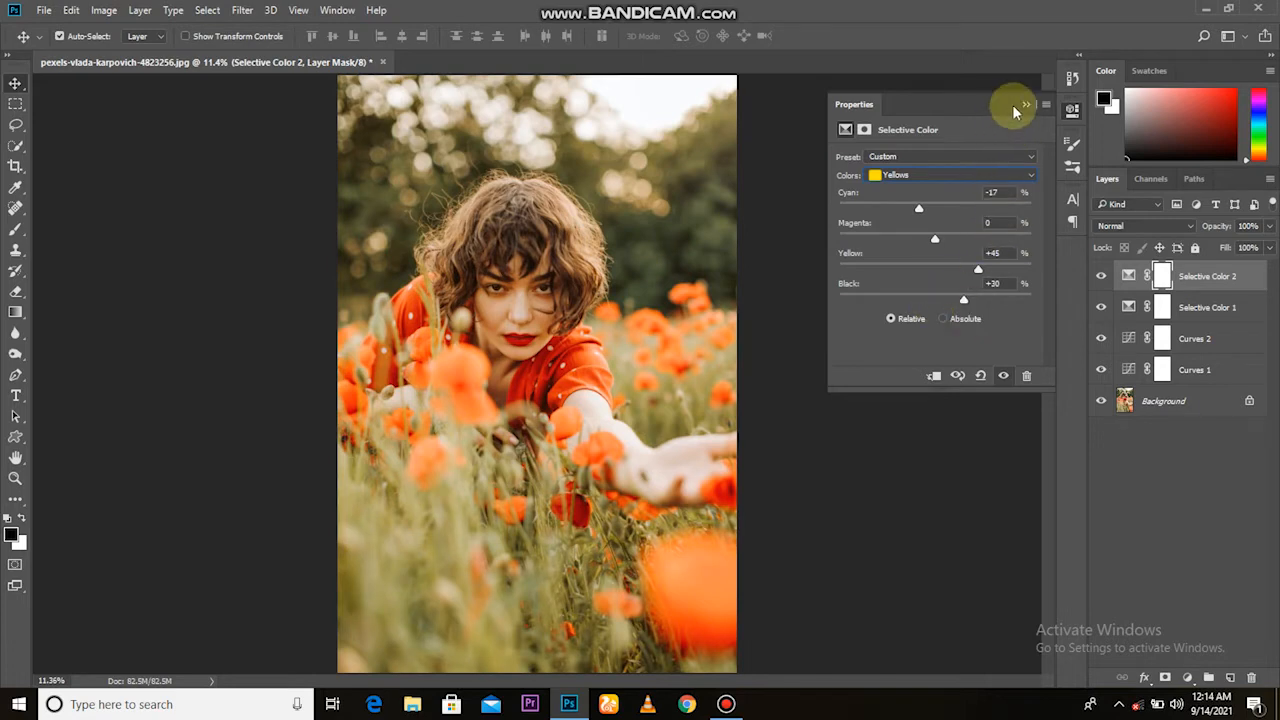
click(1025, 105)
- Add a Hue/Saturation adjustment layer on top with Lightness set to +25
click(1188, 677)
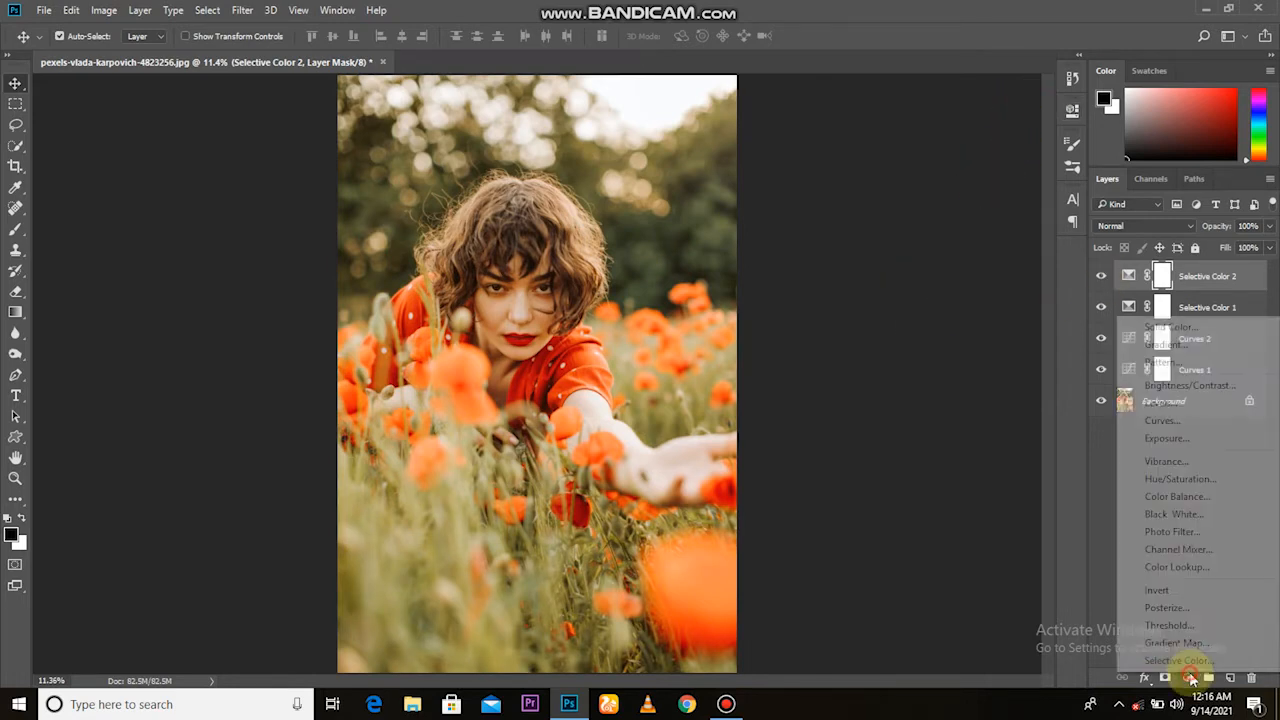
click(1188, 479)
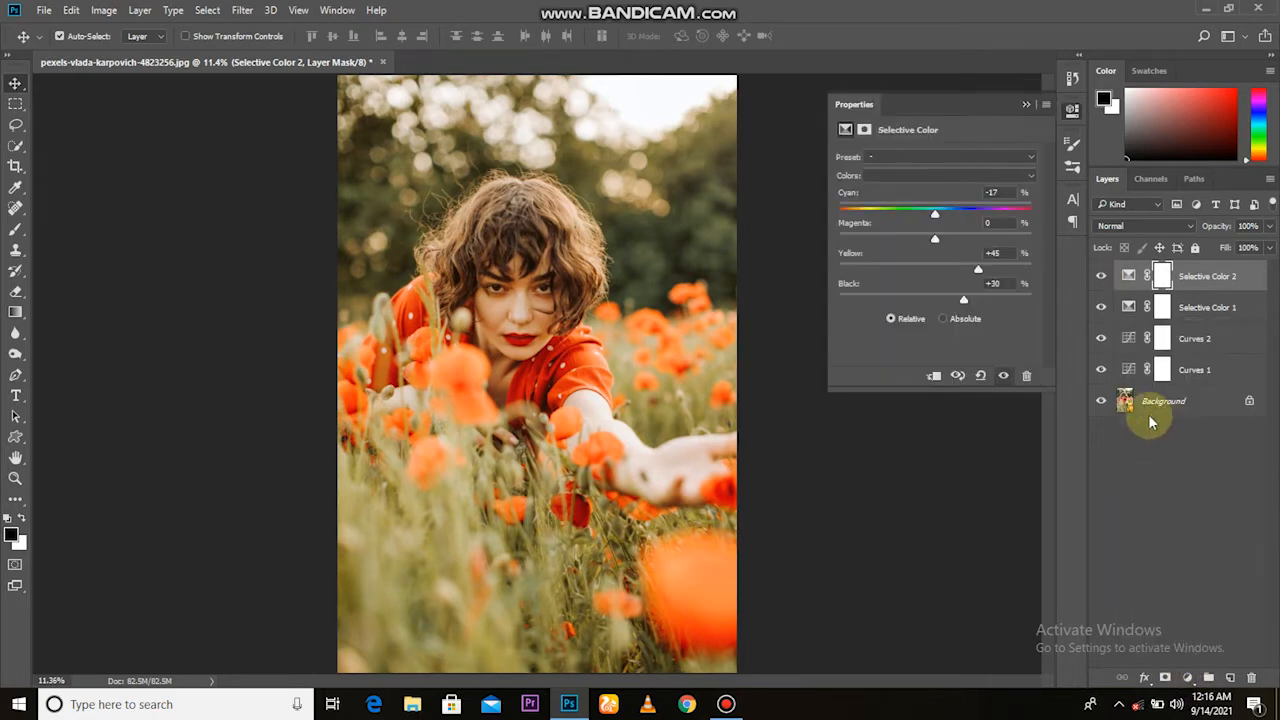
drag(935, 273, 960, 270)
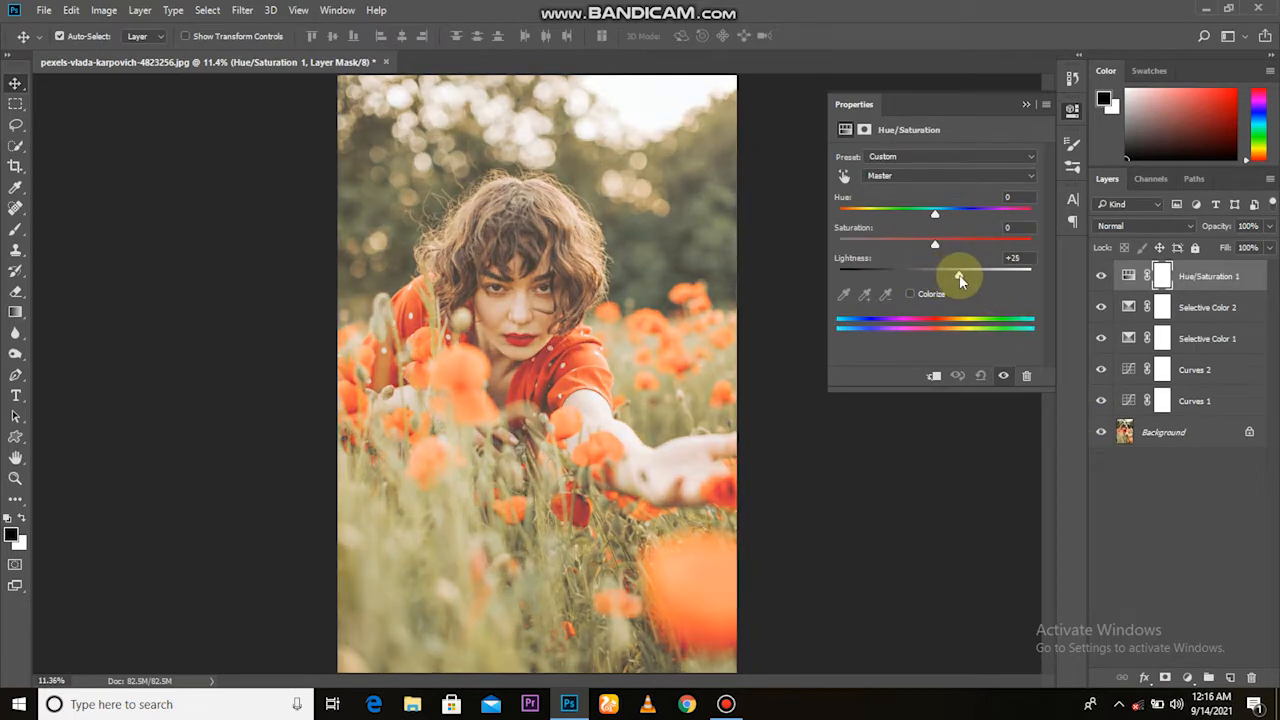
click(1024, 104)
- Set the Hue/Saturation layer to Soft Light blending at 33% opacity and compare the image with and without it
click(1160, 227)
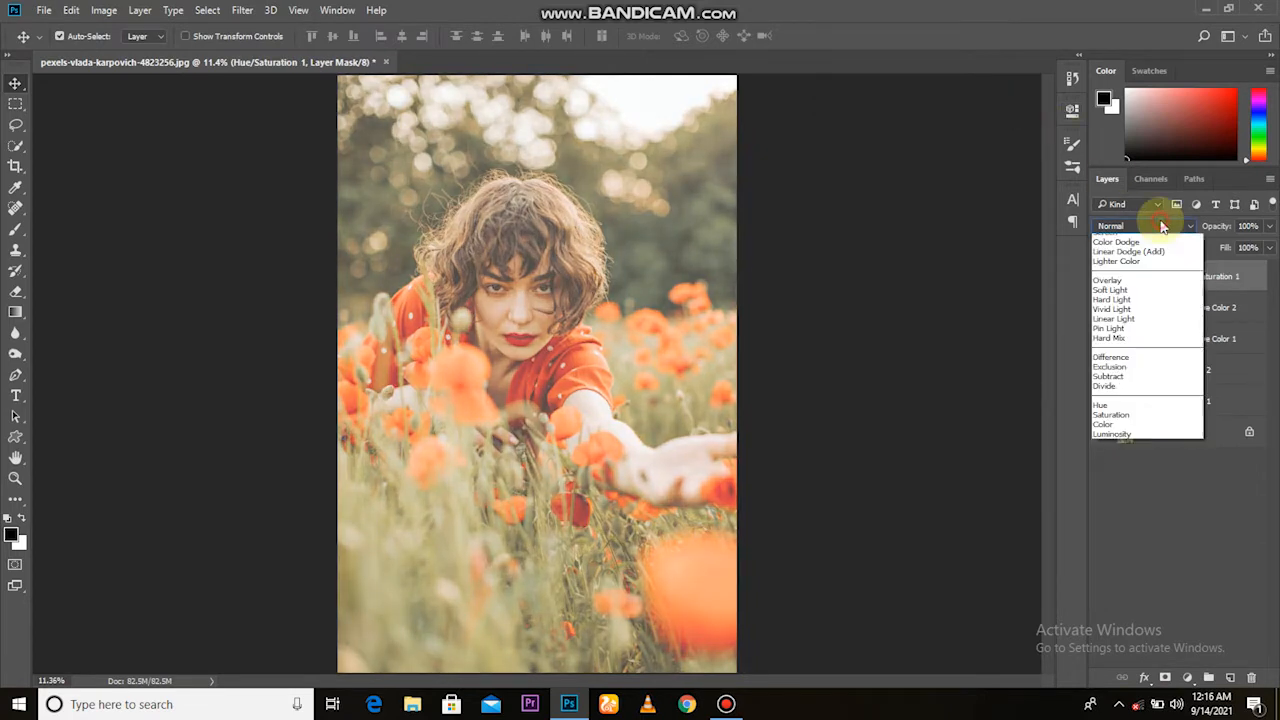
click(1155, 394)
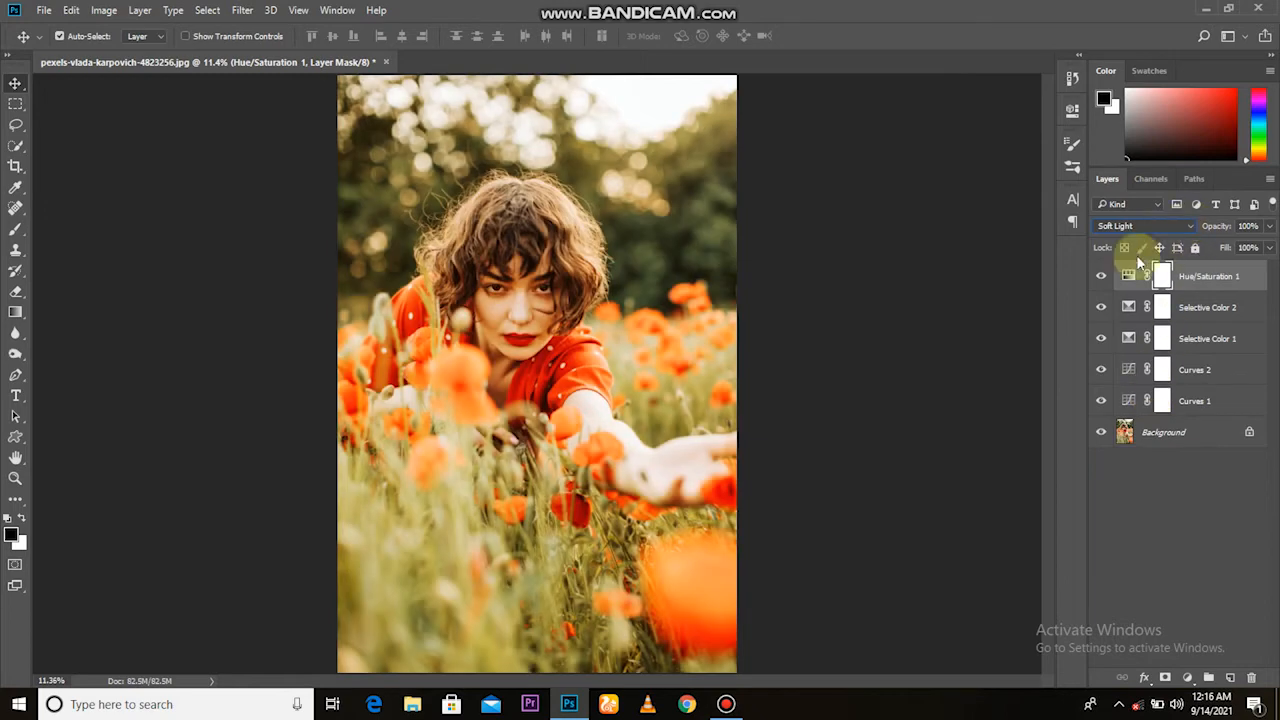
click(1103, 276)
click(1103, 276)
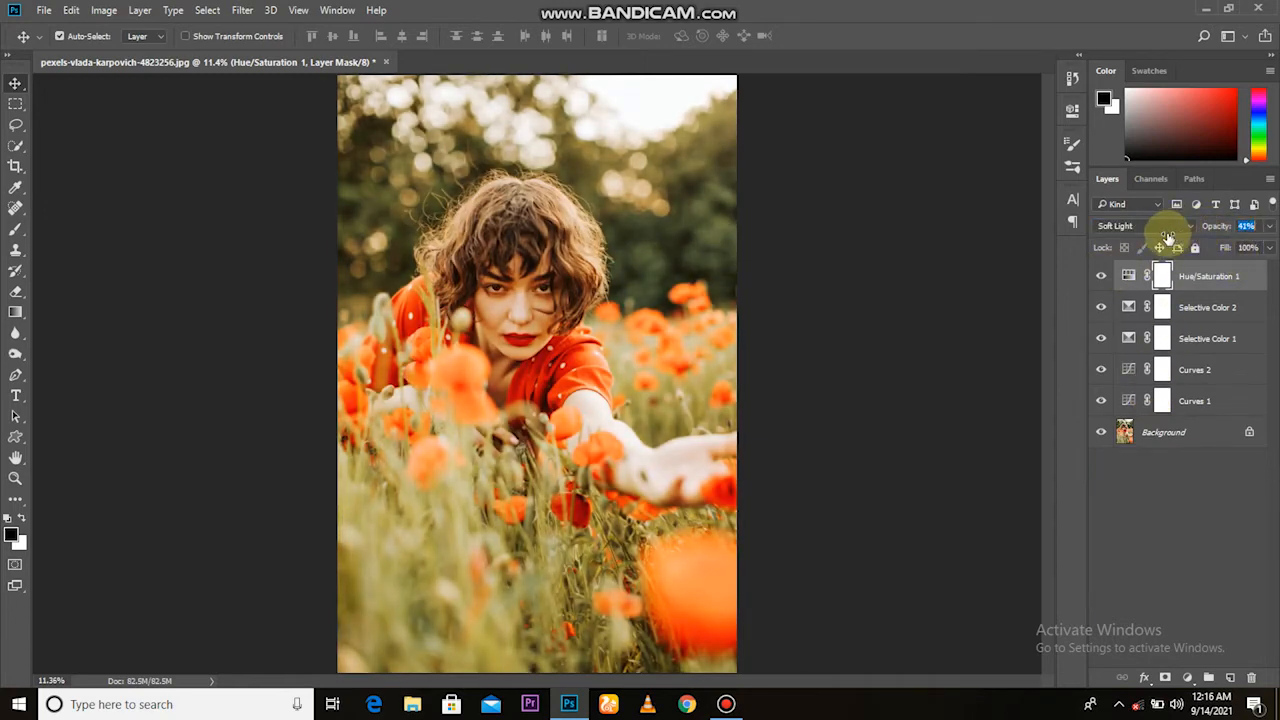
drag(1171, 237, 1112, 283)
click(1101, 277)
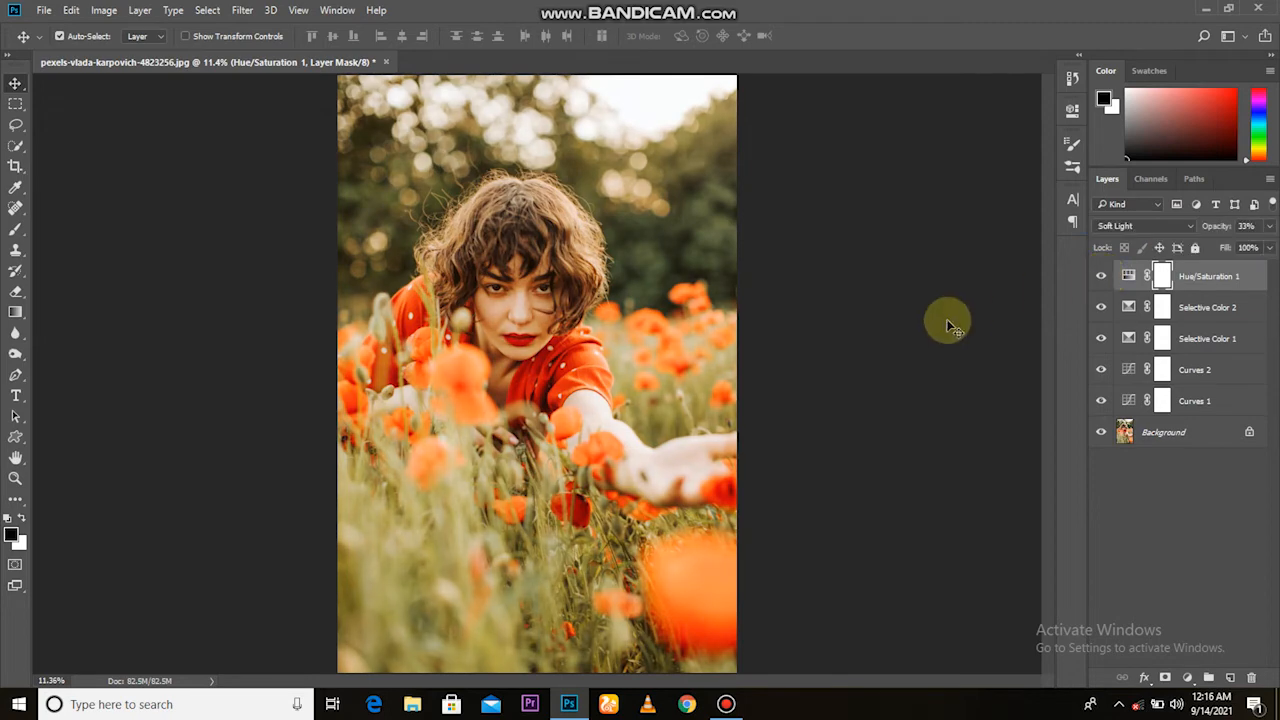
click(1096, 287)
click(1096, 287)
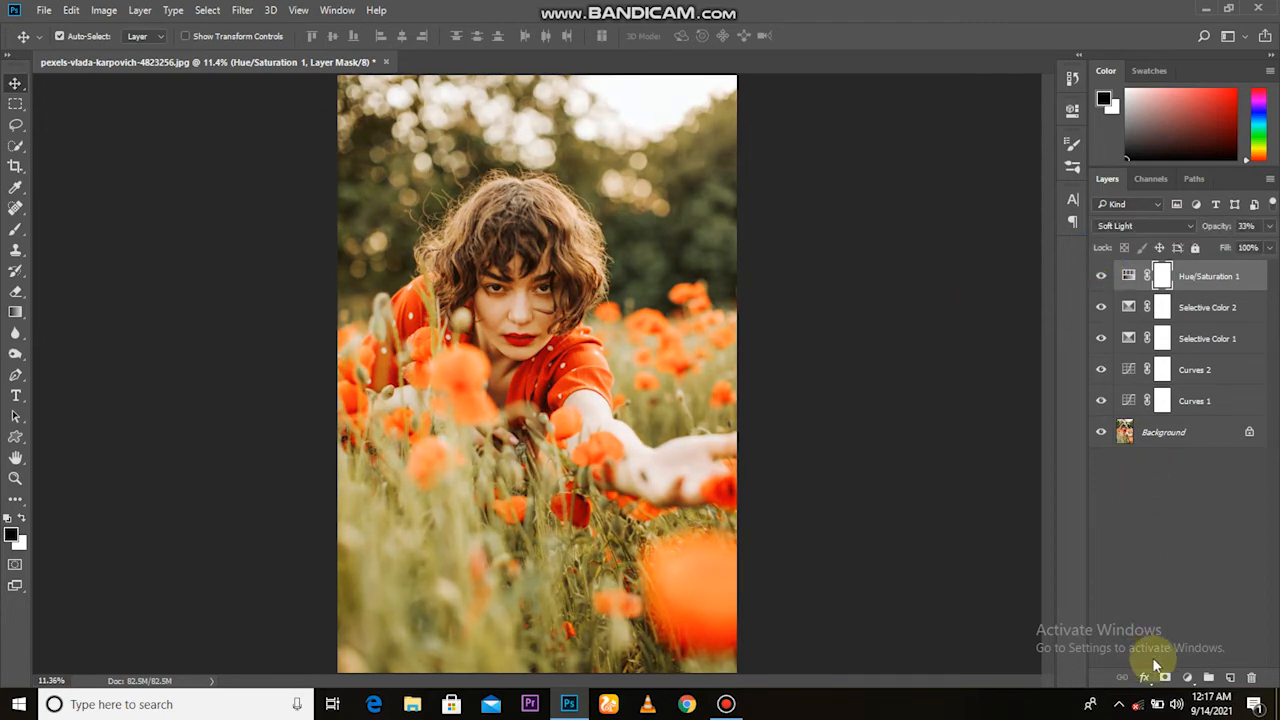
- Add a Brightness/Contrast adjustment layer with Brightness 14 and compare the image with and without it
click(1187, 677)
click(1214, 385)
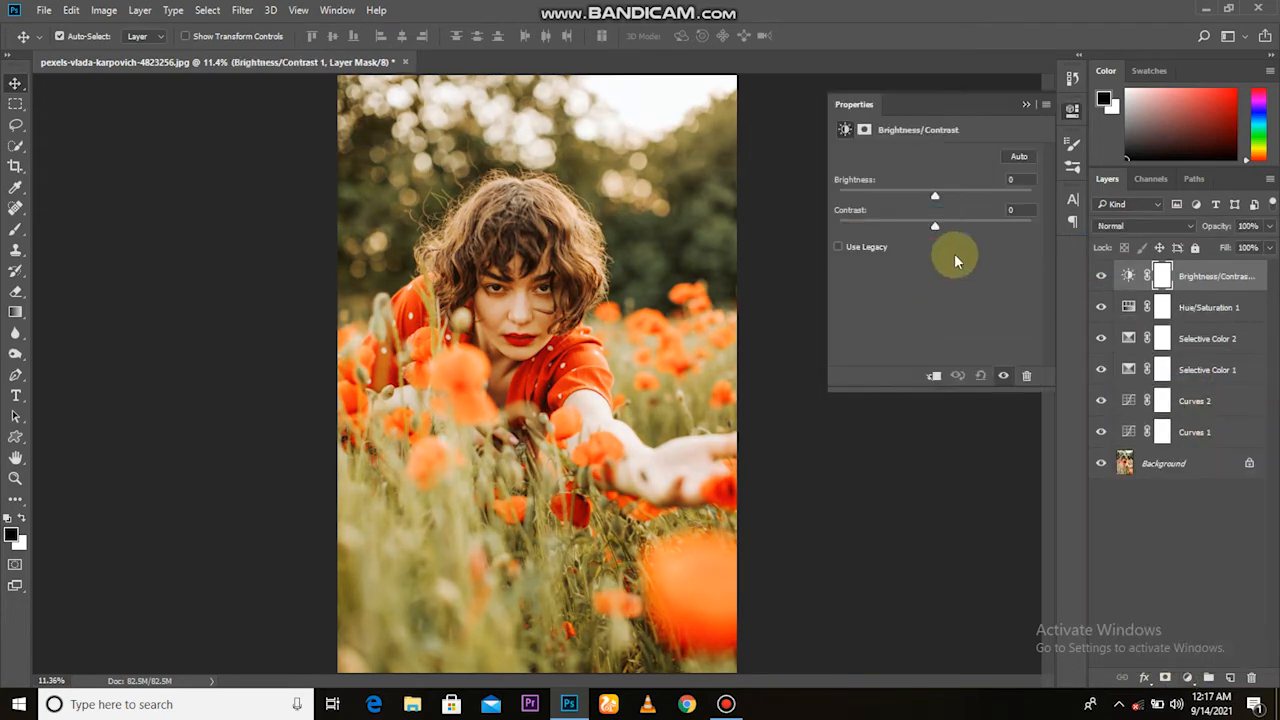
drag(940, 196, 950, 195)
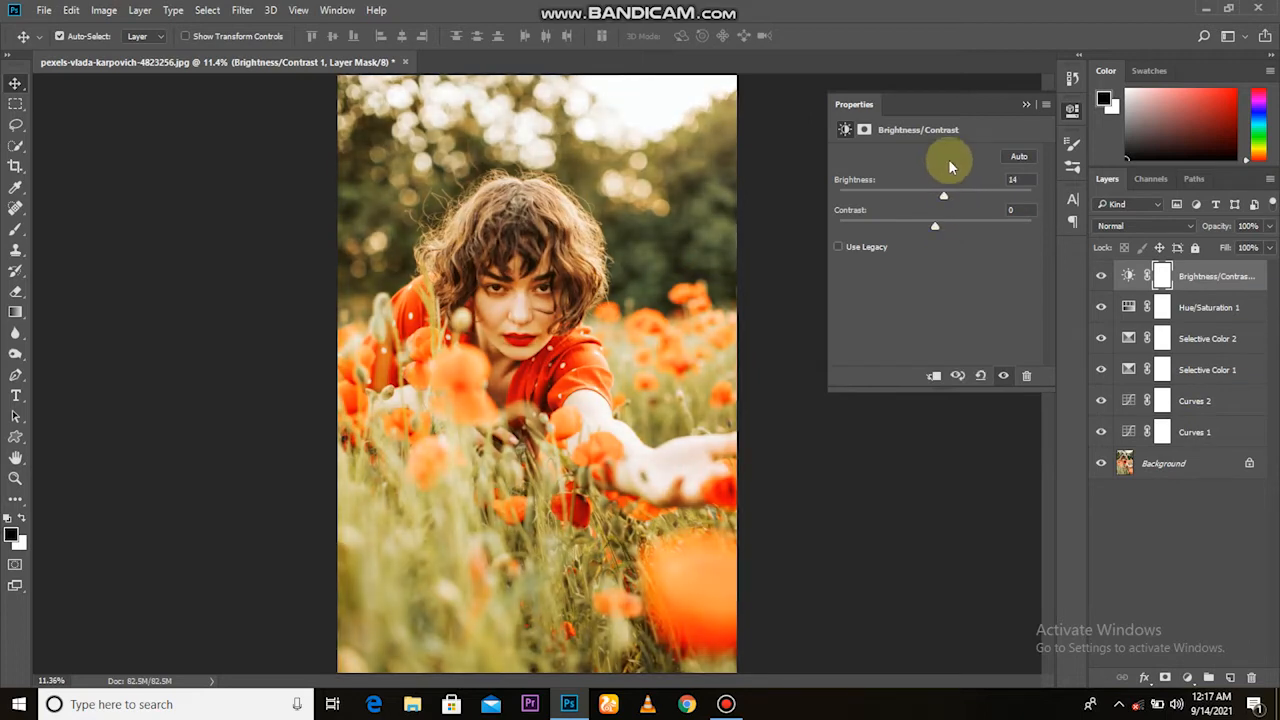
click(1030, 104)
click(1102, 276)
click(1102, 276)
- Apply the inverted Background layer to the Brightness/Contrast mask using Apply Image with the RGB channel and Normal blending
click(105, 11)
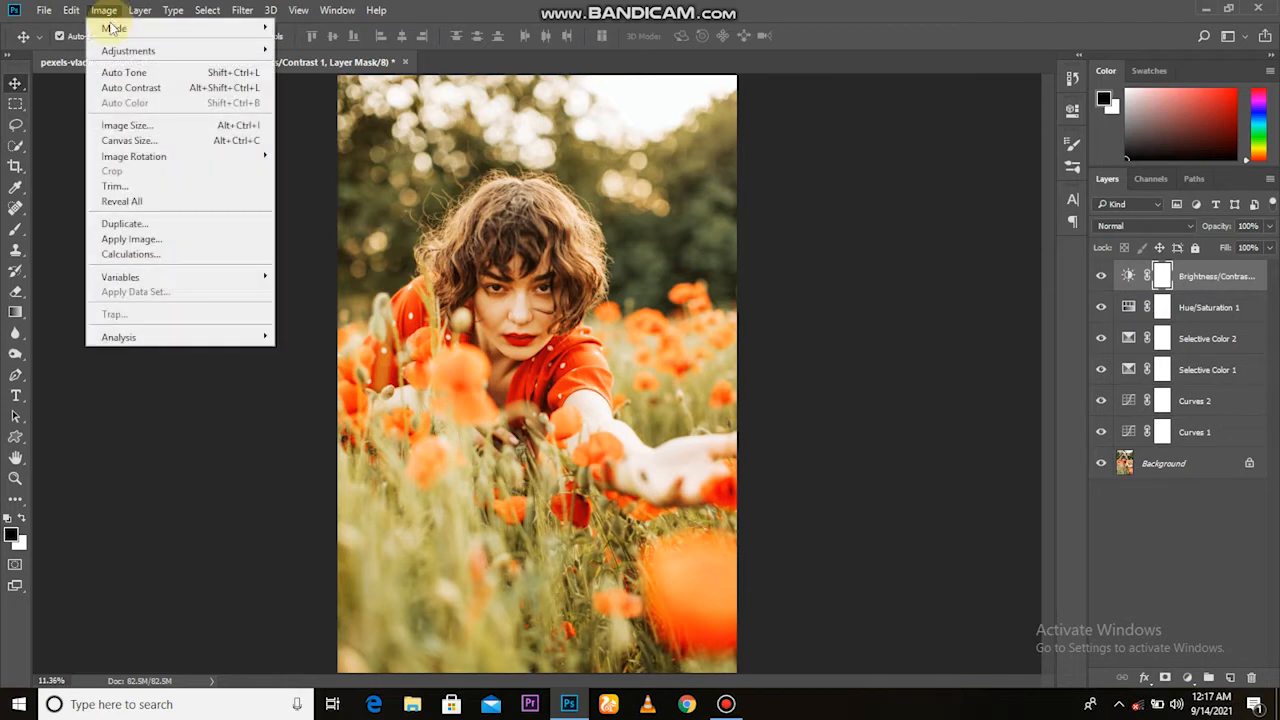
click(171, 239)
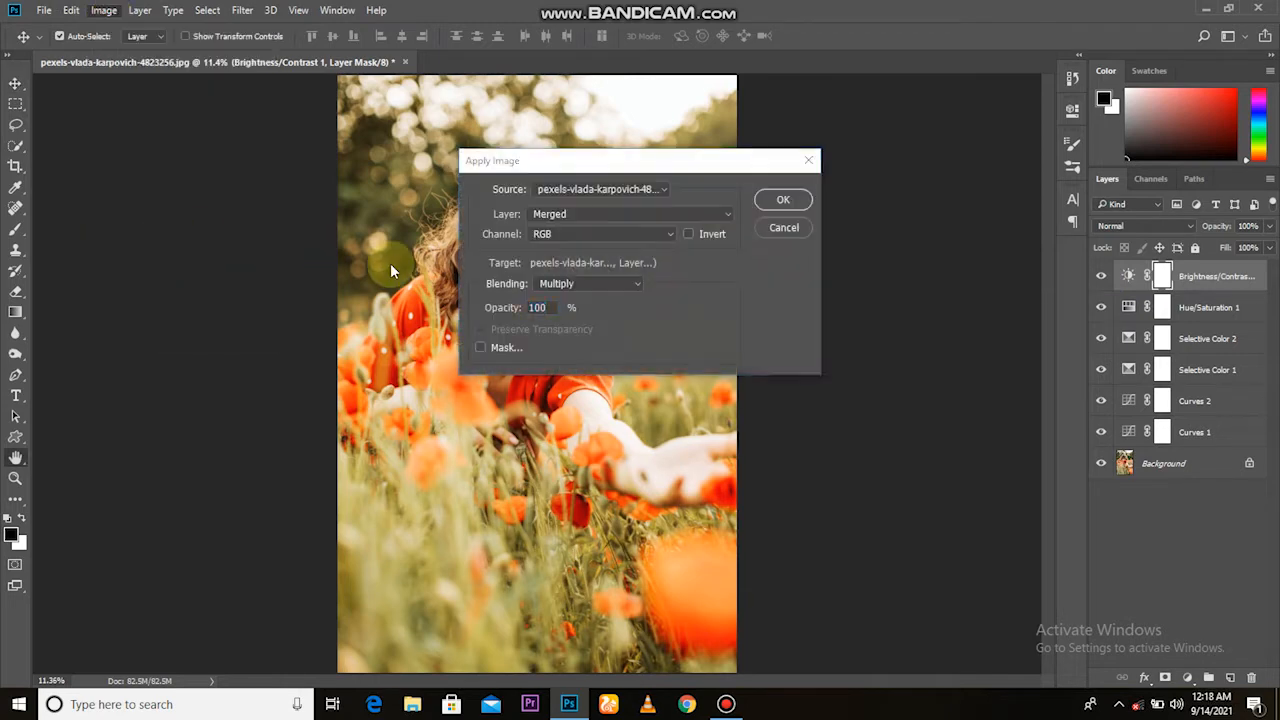
drag(598, 166, 765, 178)
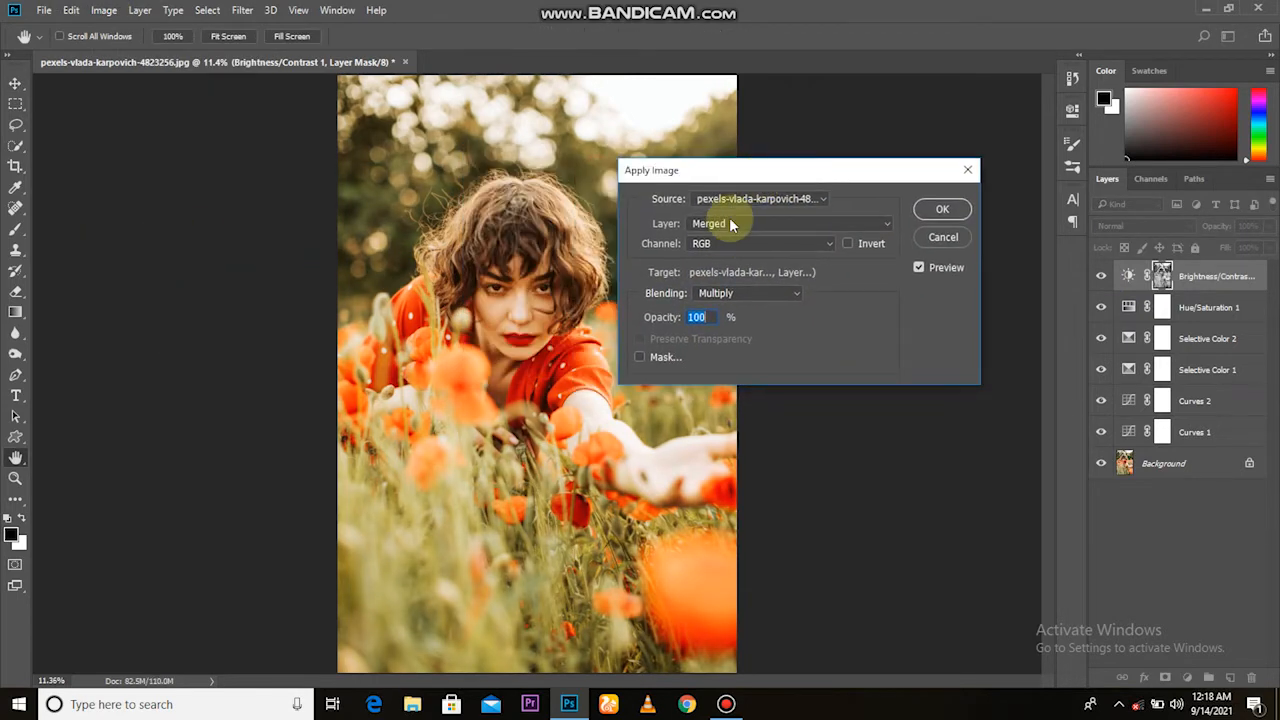
click(733, 223)
click(741, 330)
click(750, 293)
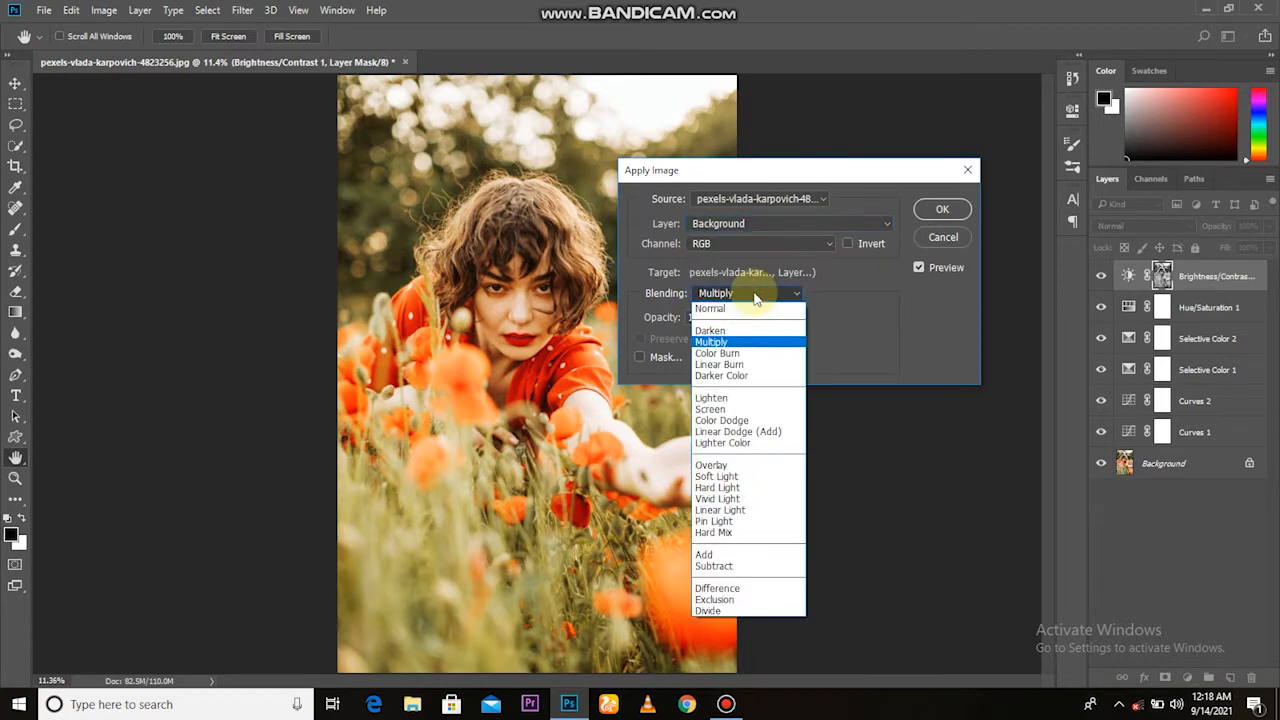
click(748, 302)
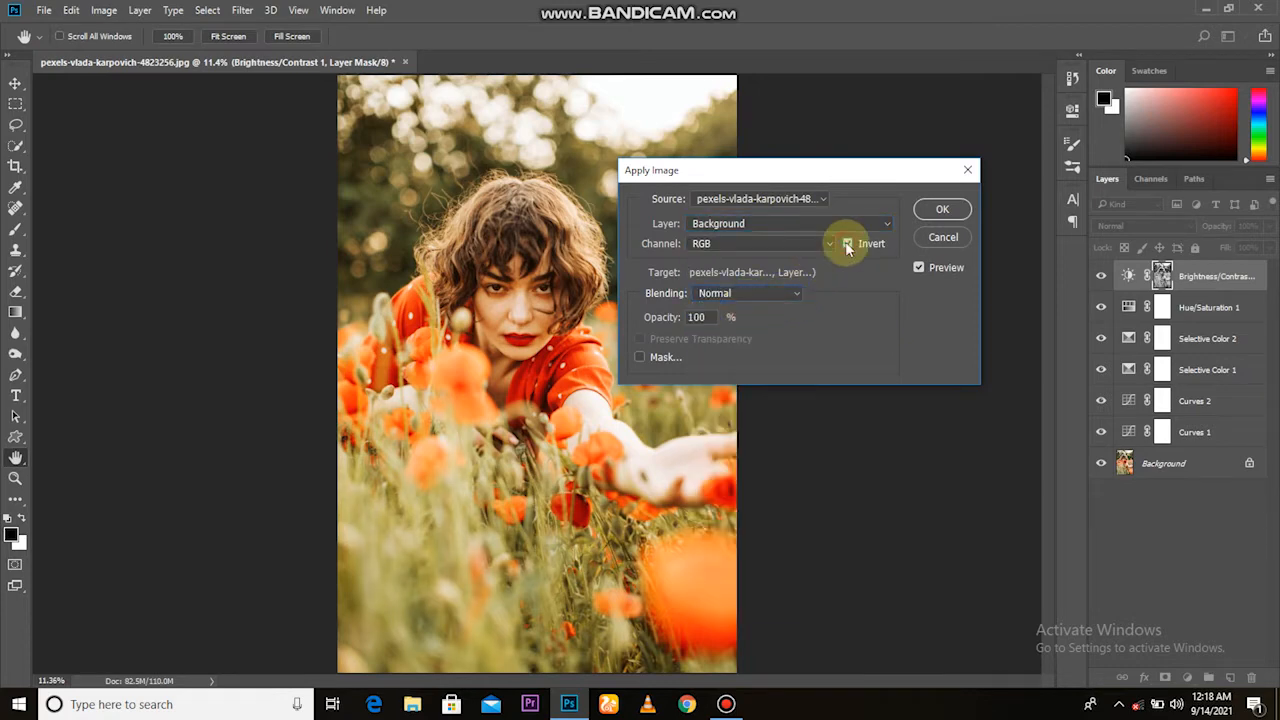
click(936, 218)
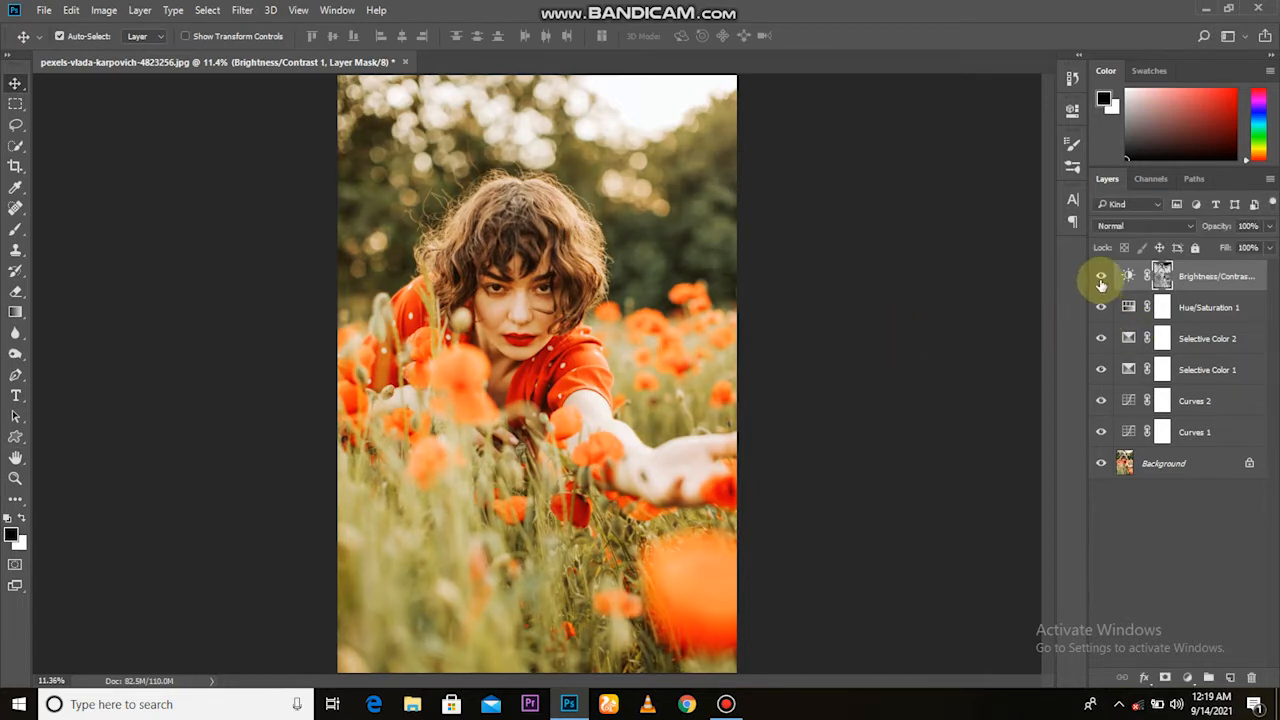
- Reduce the Brightness/Contrast layer's opacity to 49% and compare the image with and without it
drag(1218, 225, 1165, 272)
click(1099, 278)
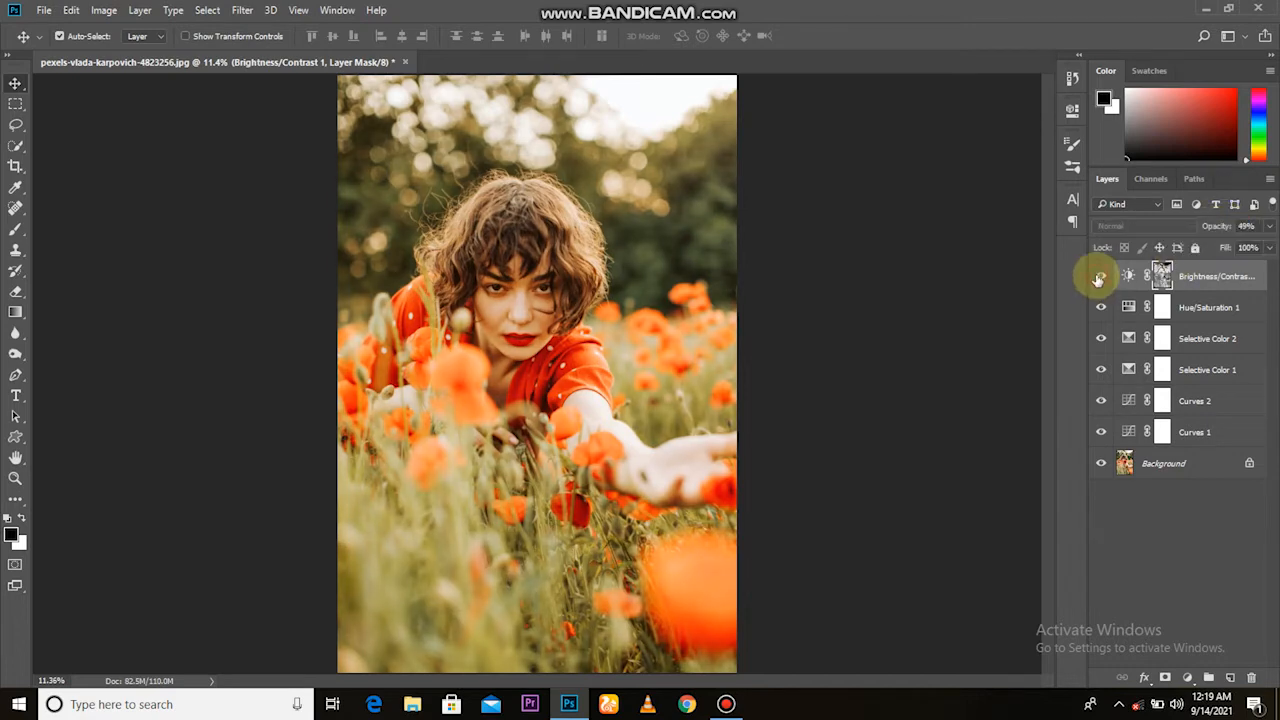
click(1099, 278)
- Add a Selective Color adjustment layer and set the Blacks to Magenta +7% and Yellow +3%
click(1188, 677)
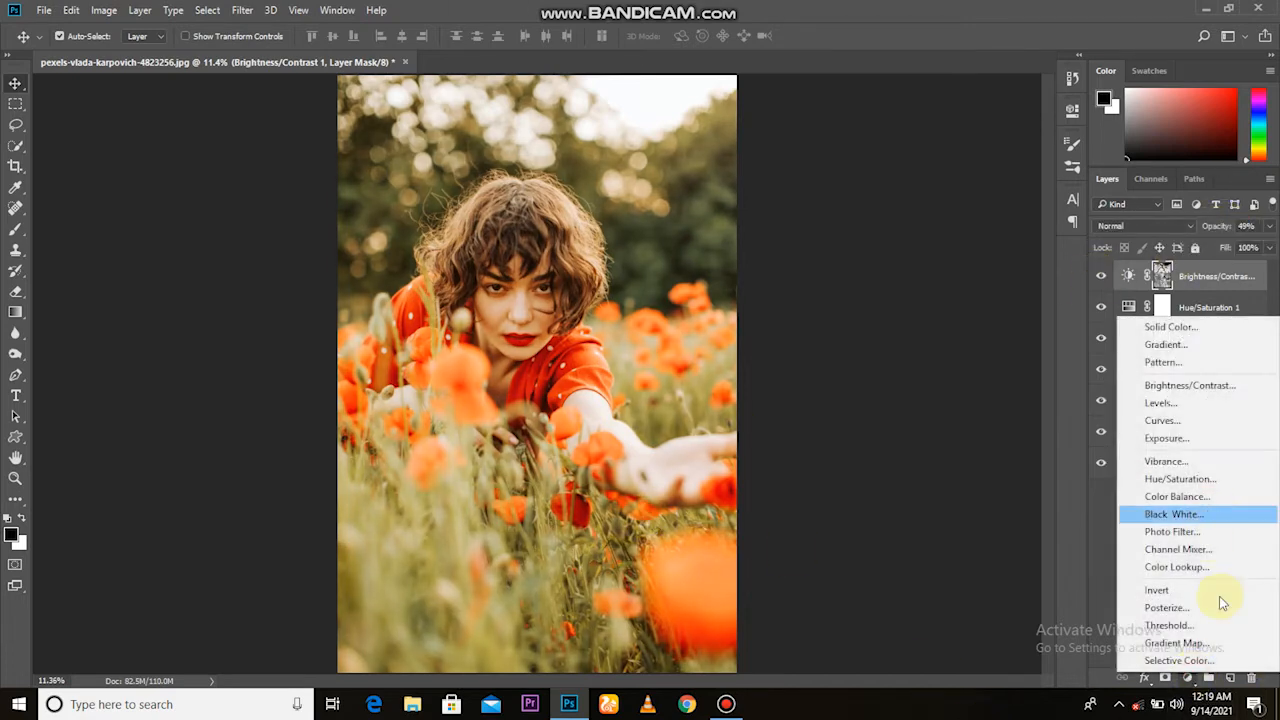
click(1179, 660)
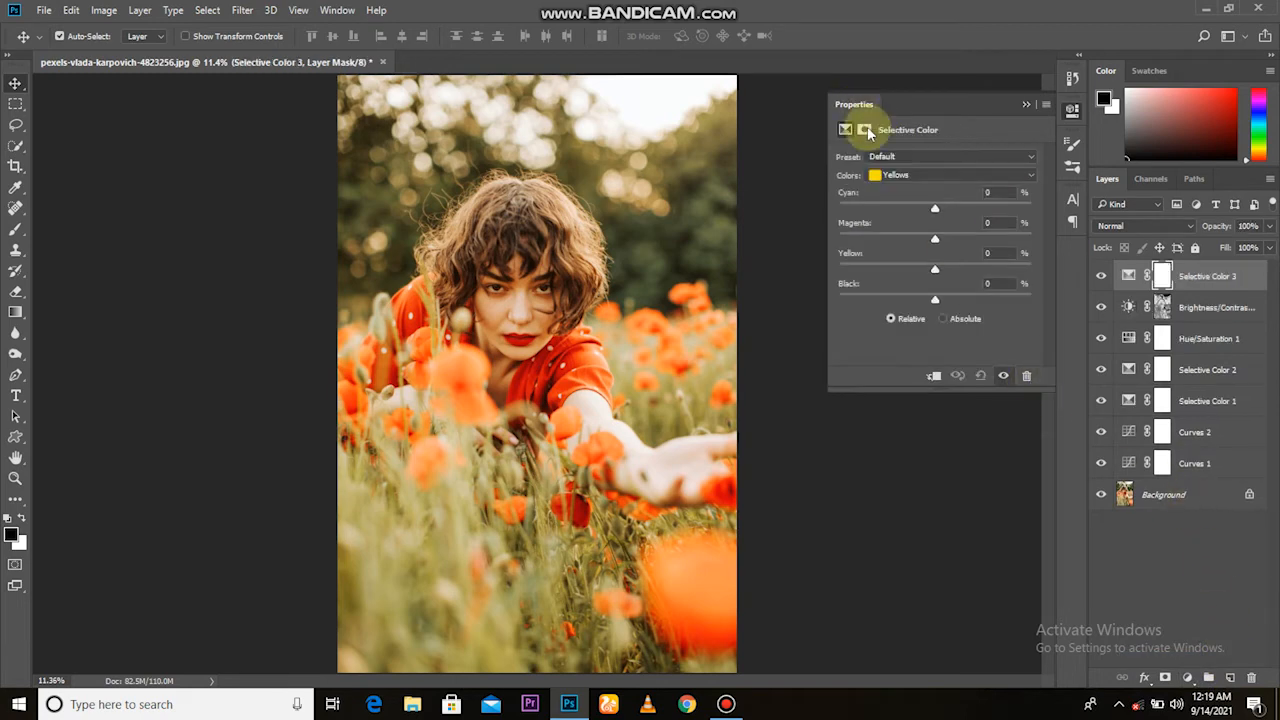
click(886, 175)
click(909, 294)
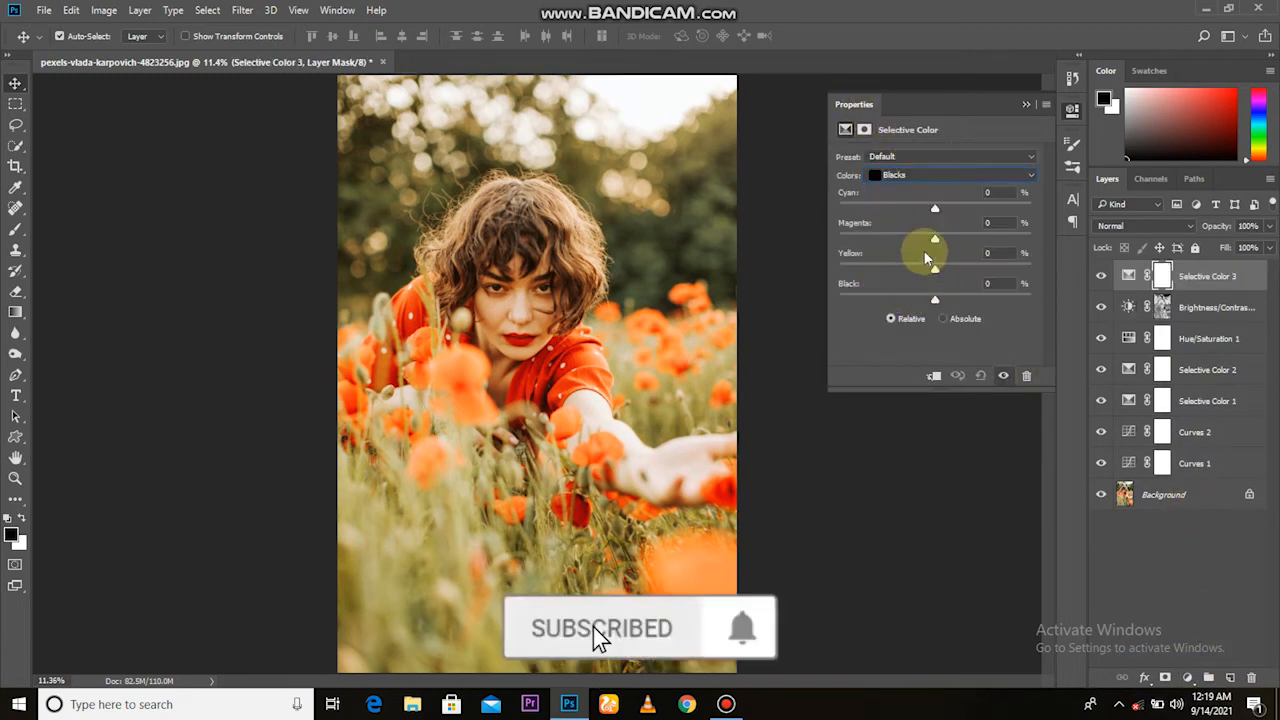
drag(935, 243, 945, 270)
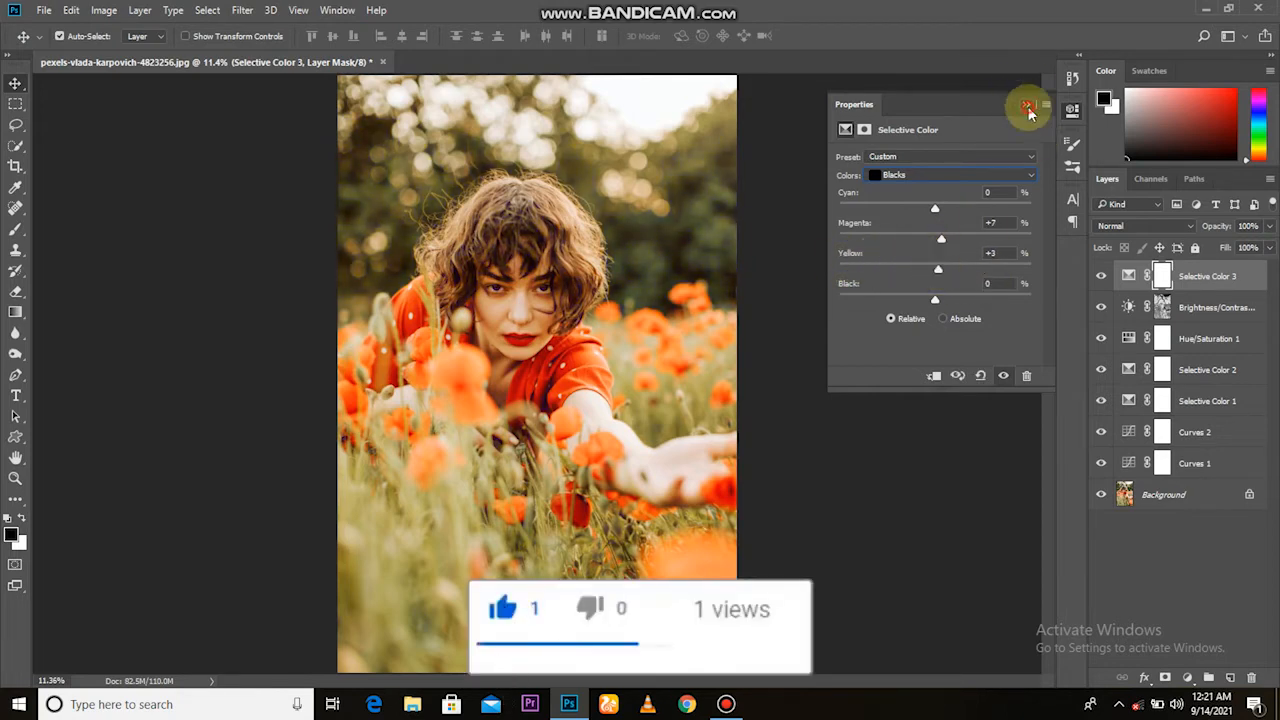
click(1026, 105)
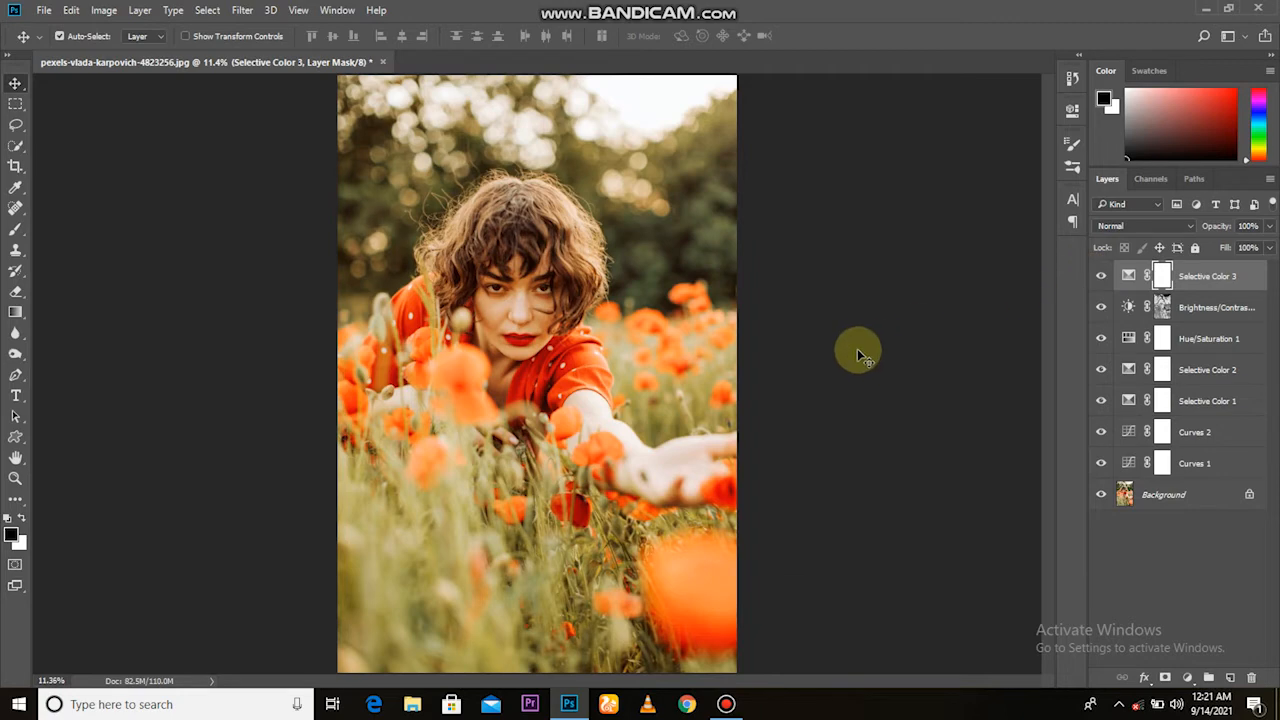
- Add a Color Lookup adjustment layer using the Kodak 5218 Kodak 2395 3D LUT
click(1184, 679)
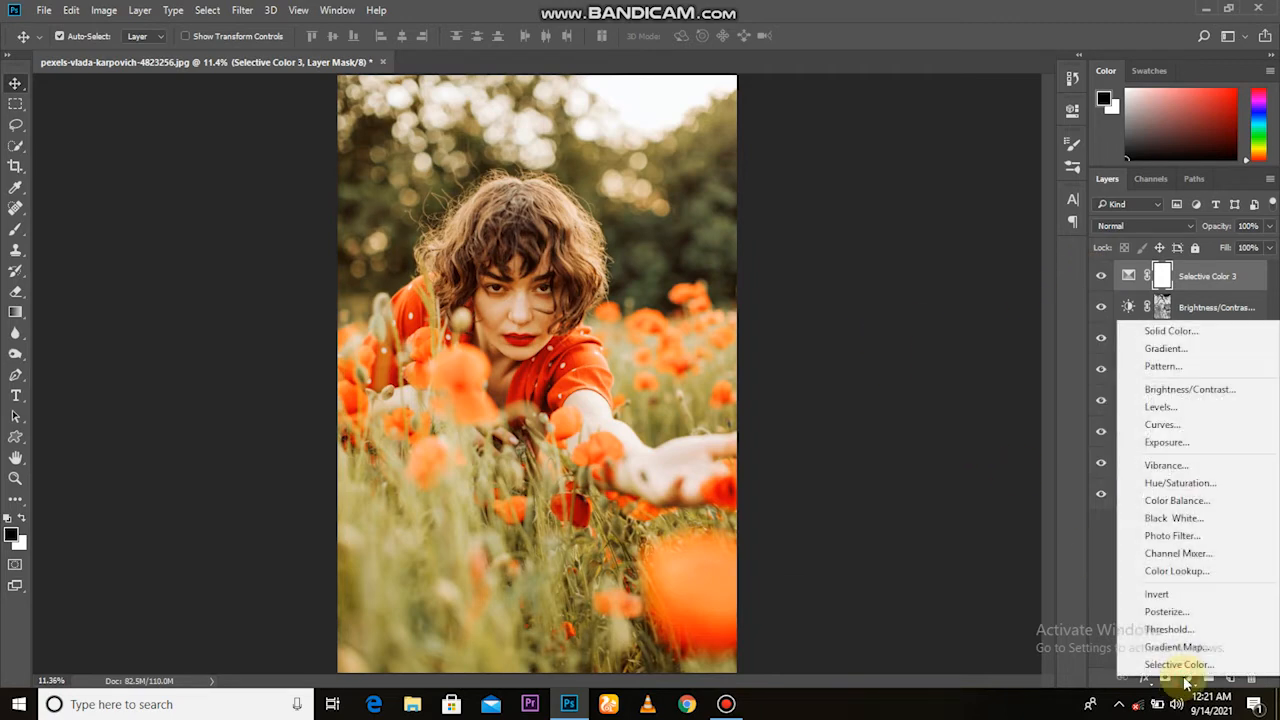
click(1180, 595)
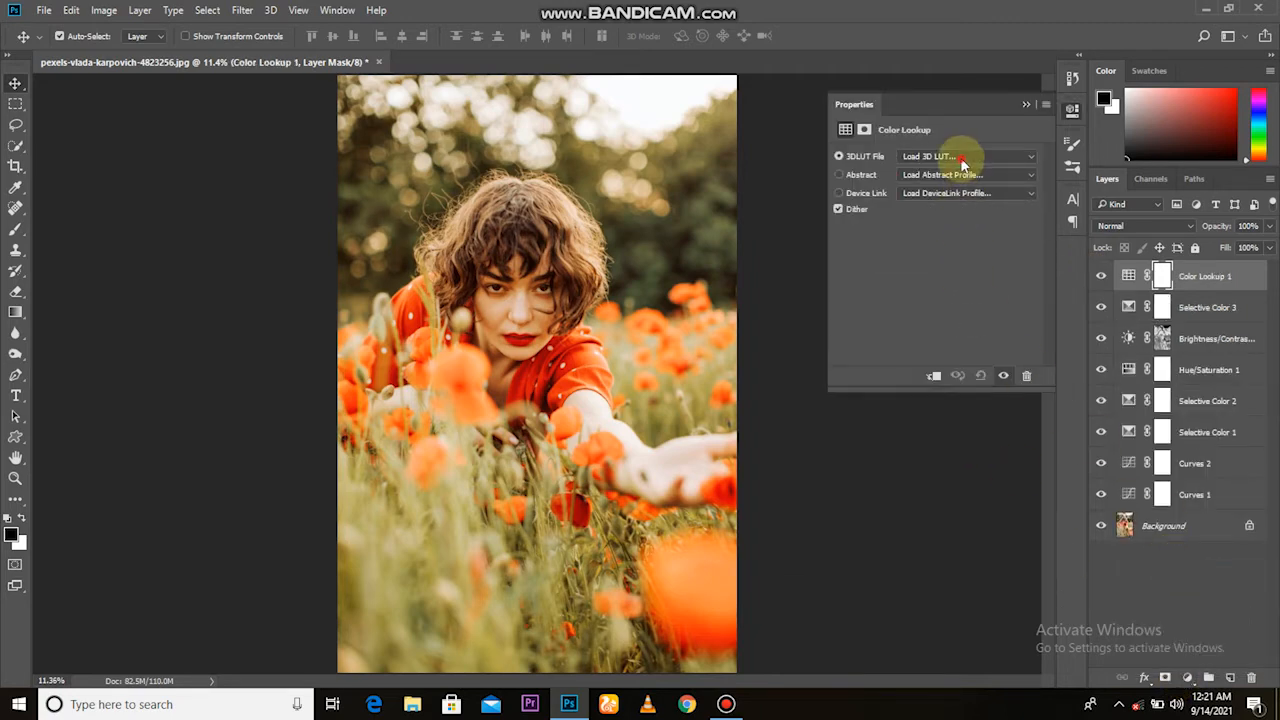
click(962, 160)
click(962, 537)
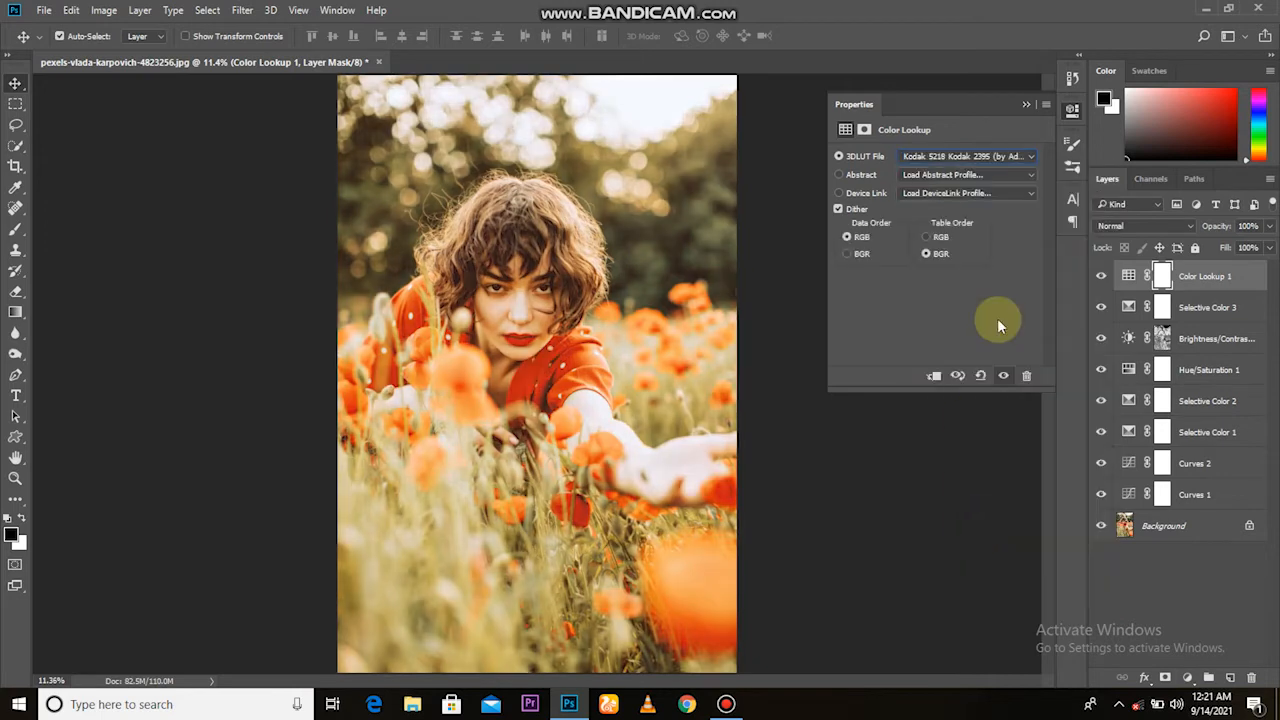
- Try the Kodak 5218 Kodak 2383 and Kodak 5205 Fuji 3510 LUTs, and return to Kodak 5218 Kodak 2395
click(964, 166)
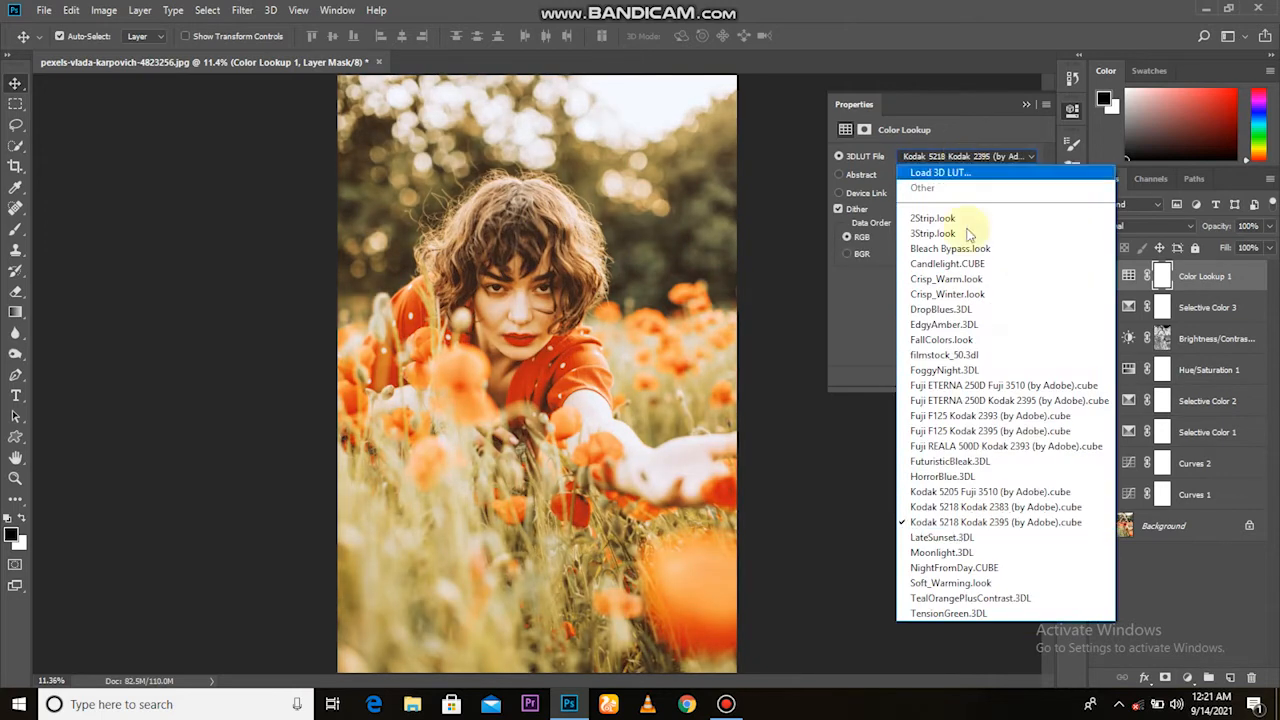
click(975, 505)
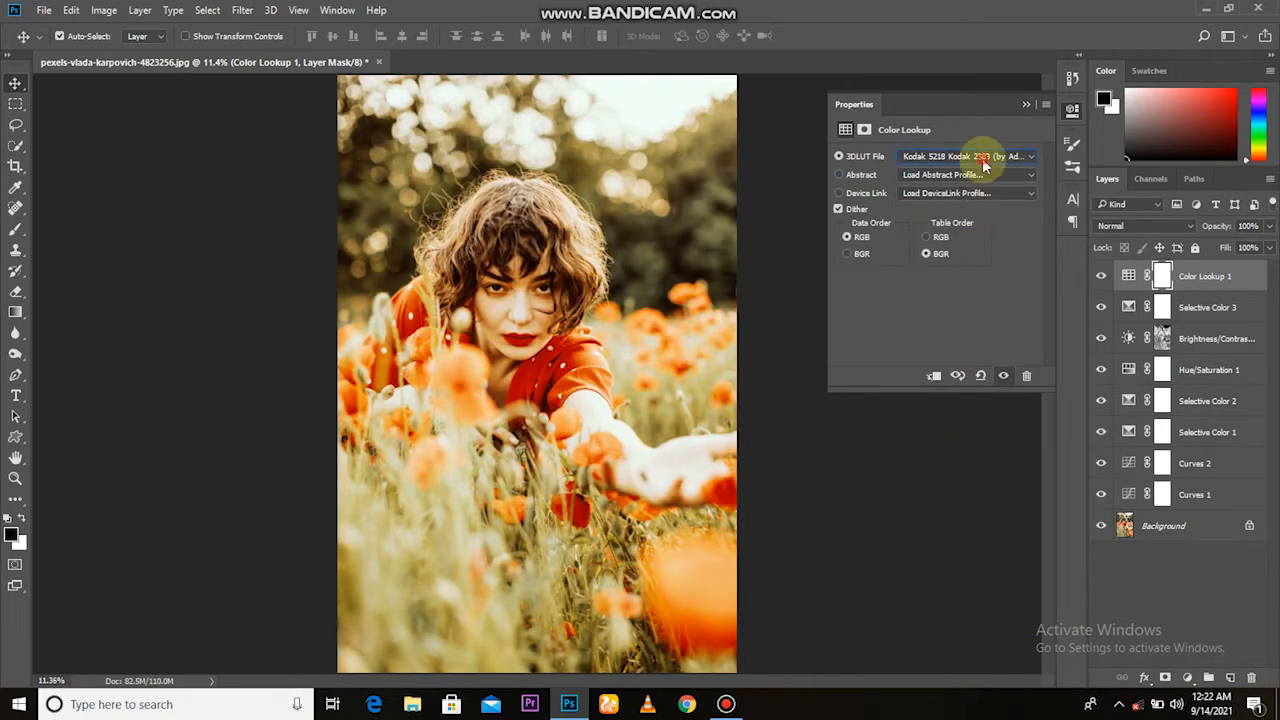
click(983, 162)
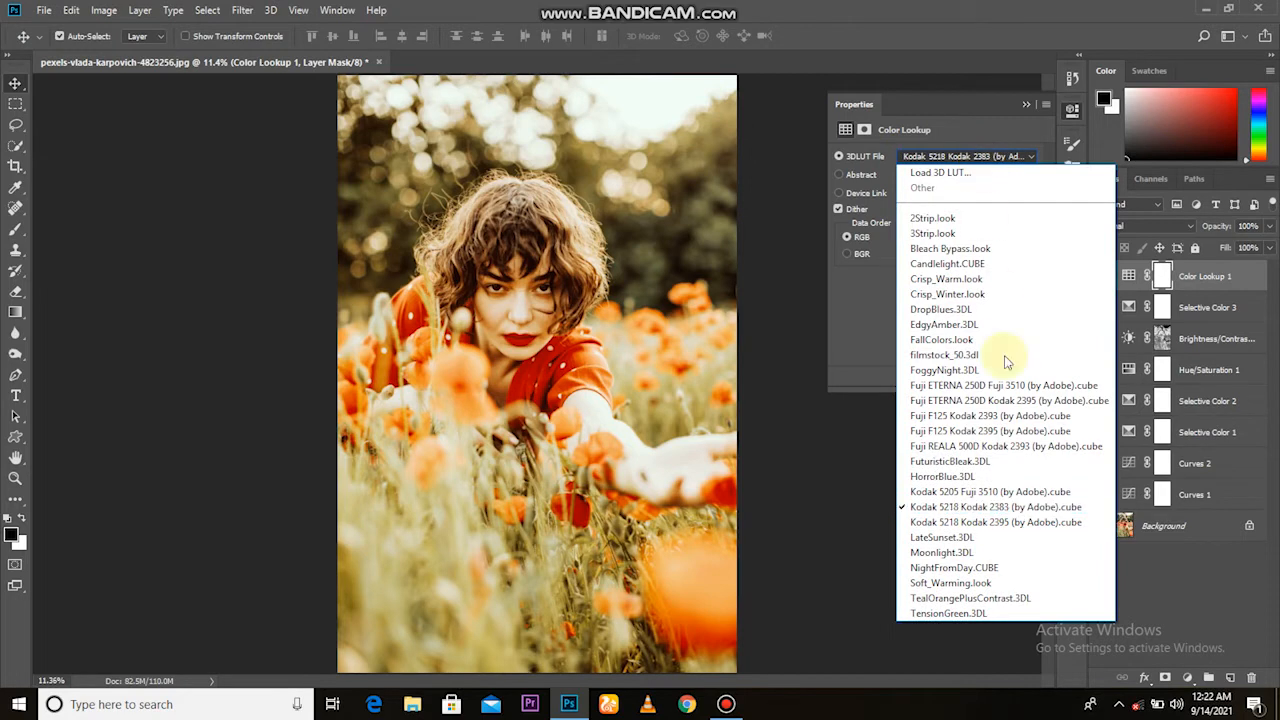
click(993, 492)
click(971, 157)
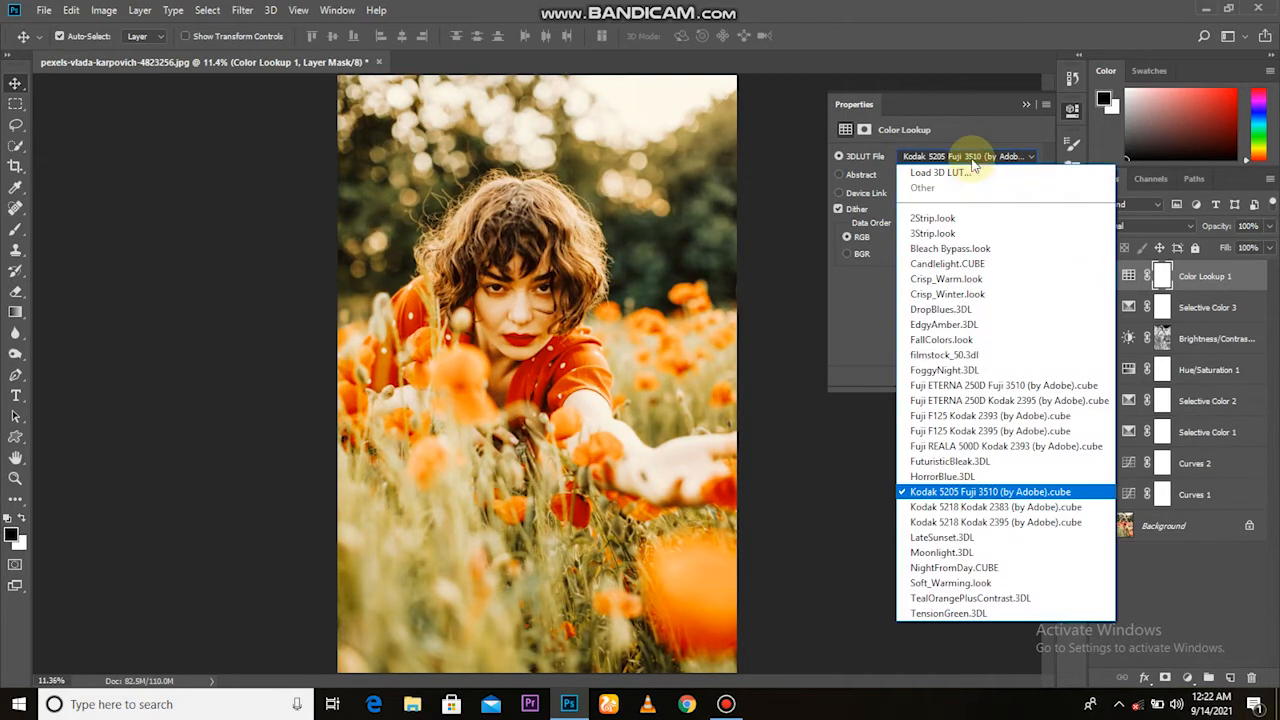
click(1010, 527)
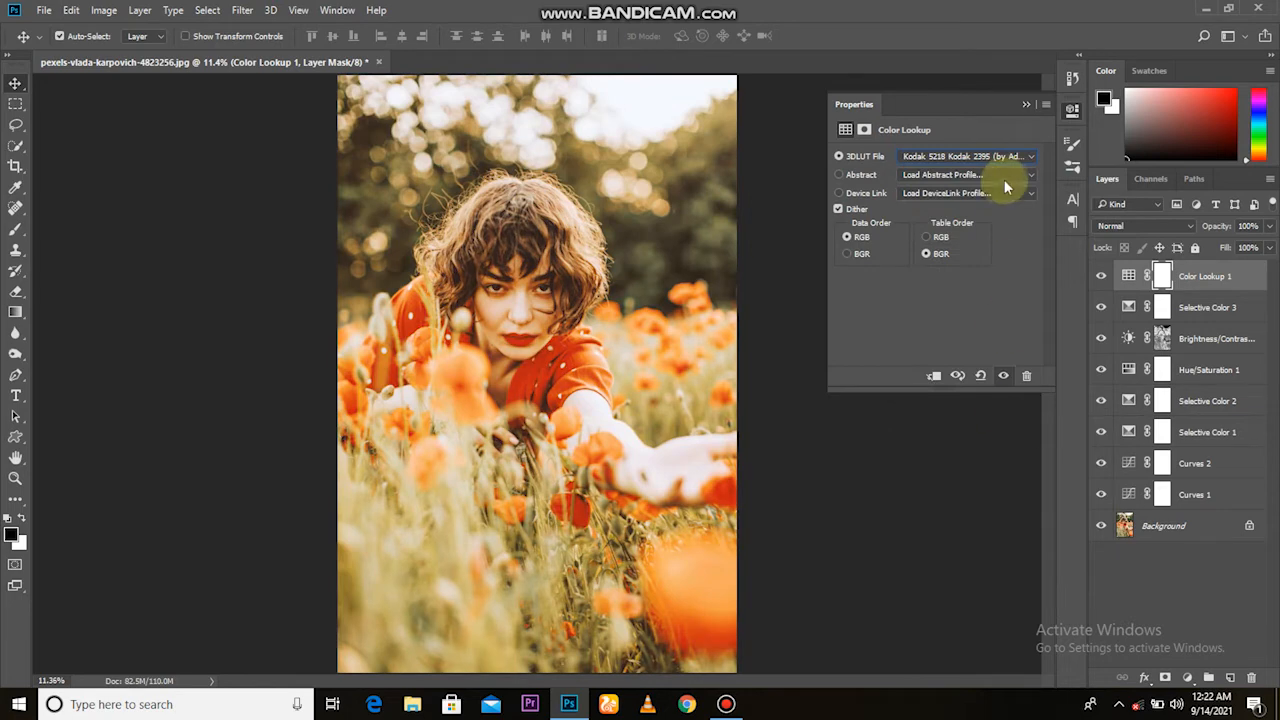
- Reduce the Color Lookup layer's opacity to 23% and compare the image with and without it
click(1026, 105)
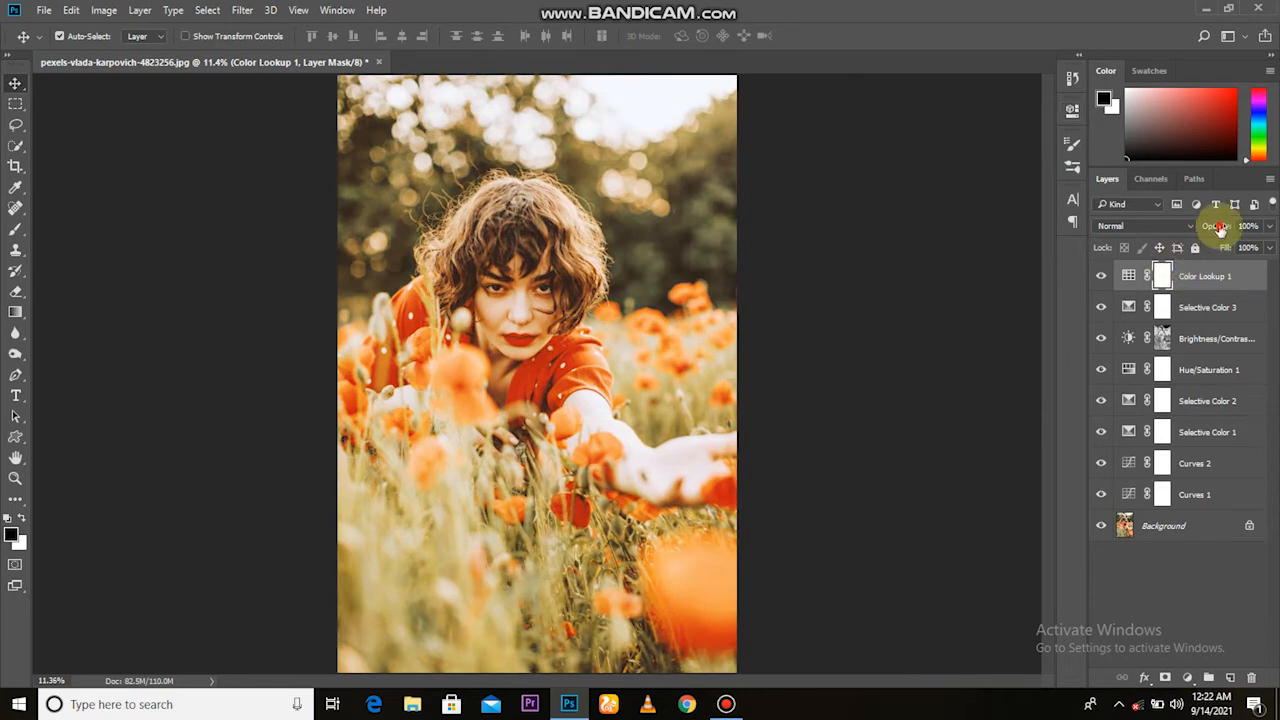
click(1100, 276)
click(1100, 276)
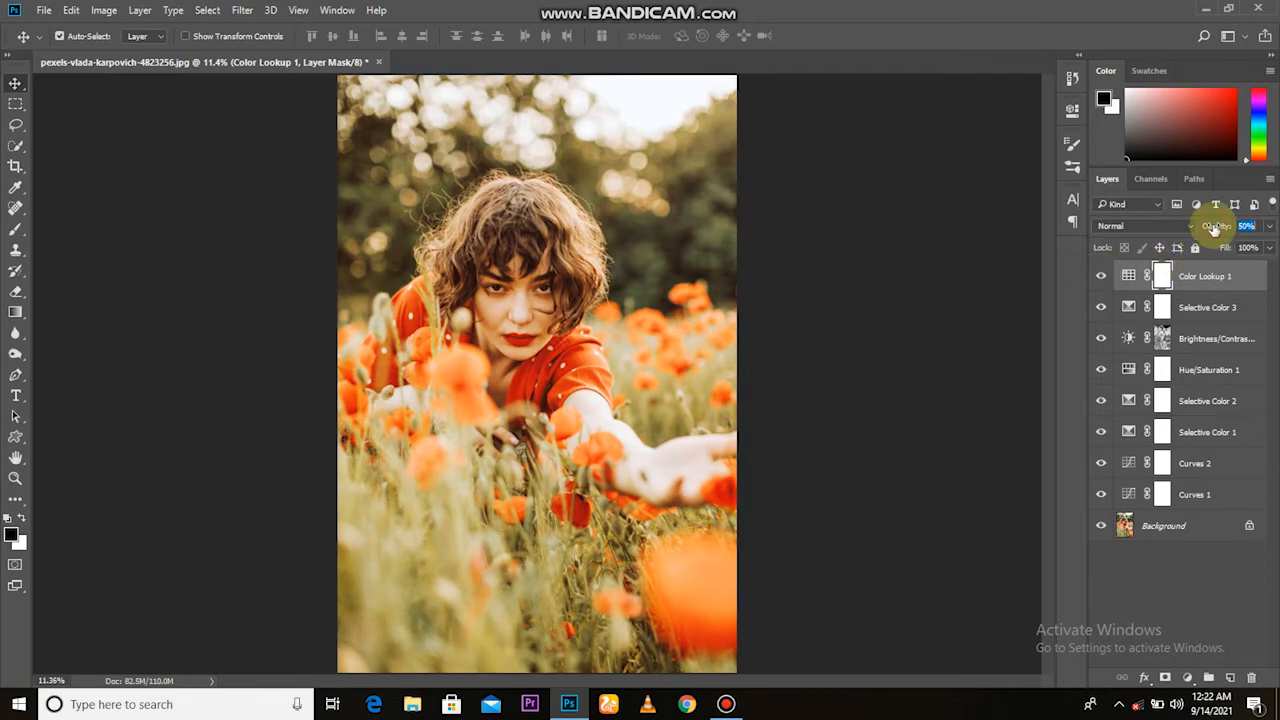
drag(1213, 228, 1195, 229)
click(1100, 276)
click(1100, 276)
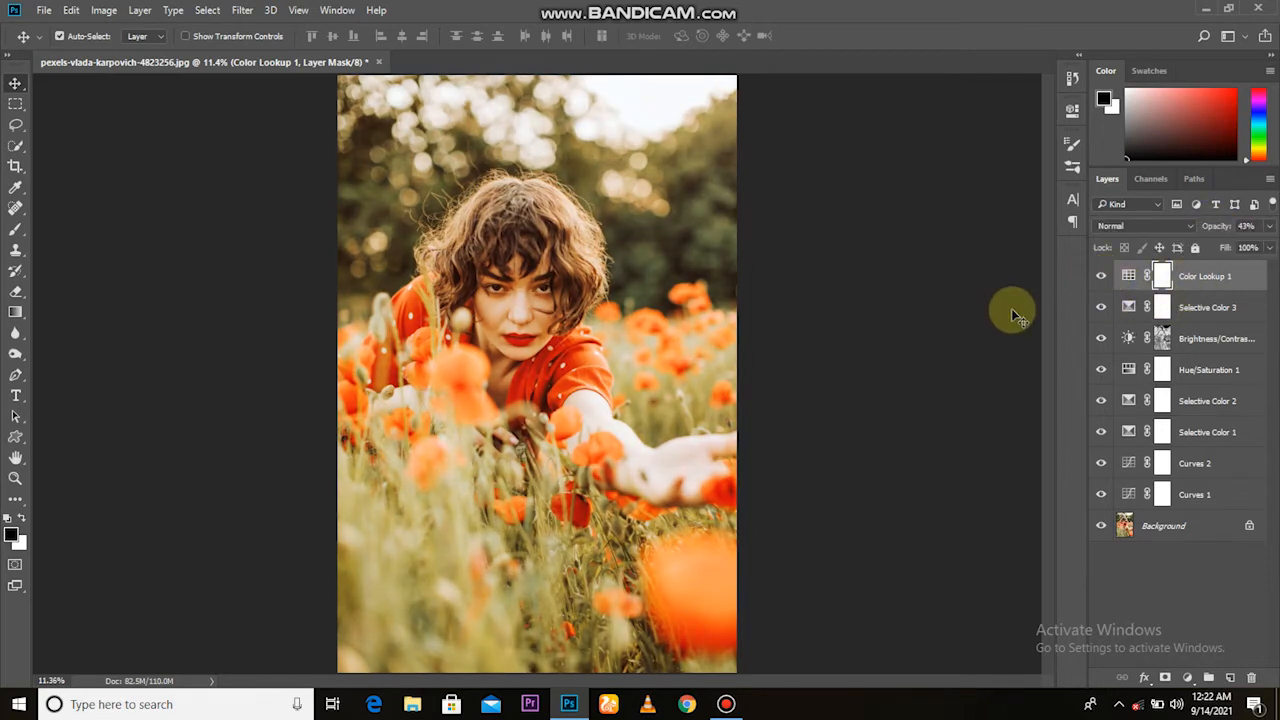
click(1100, 276)
drag(1232, 226, 1206, 226)
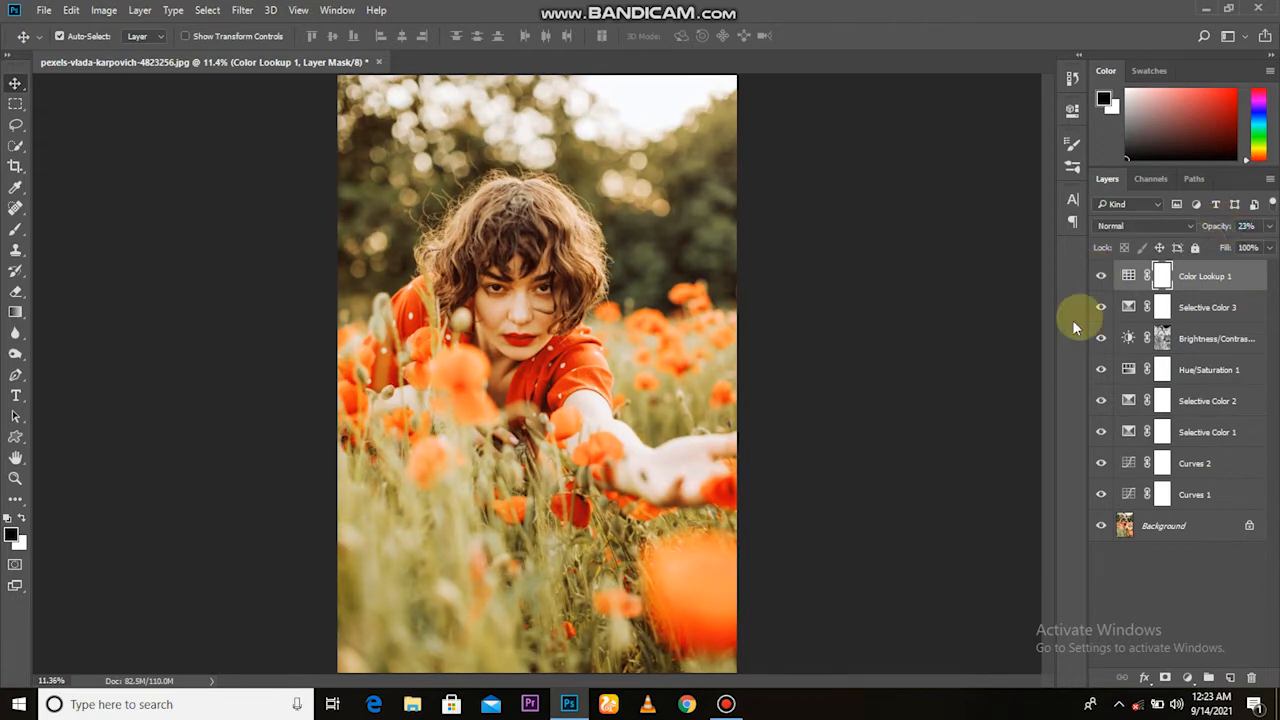
click(1103, 279)
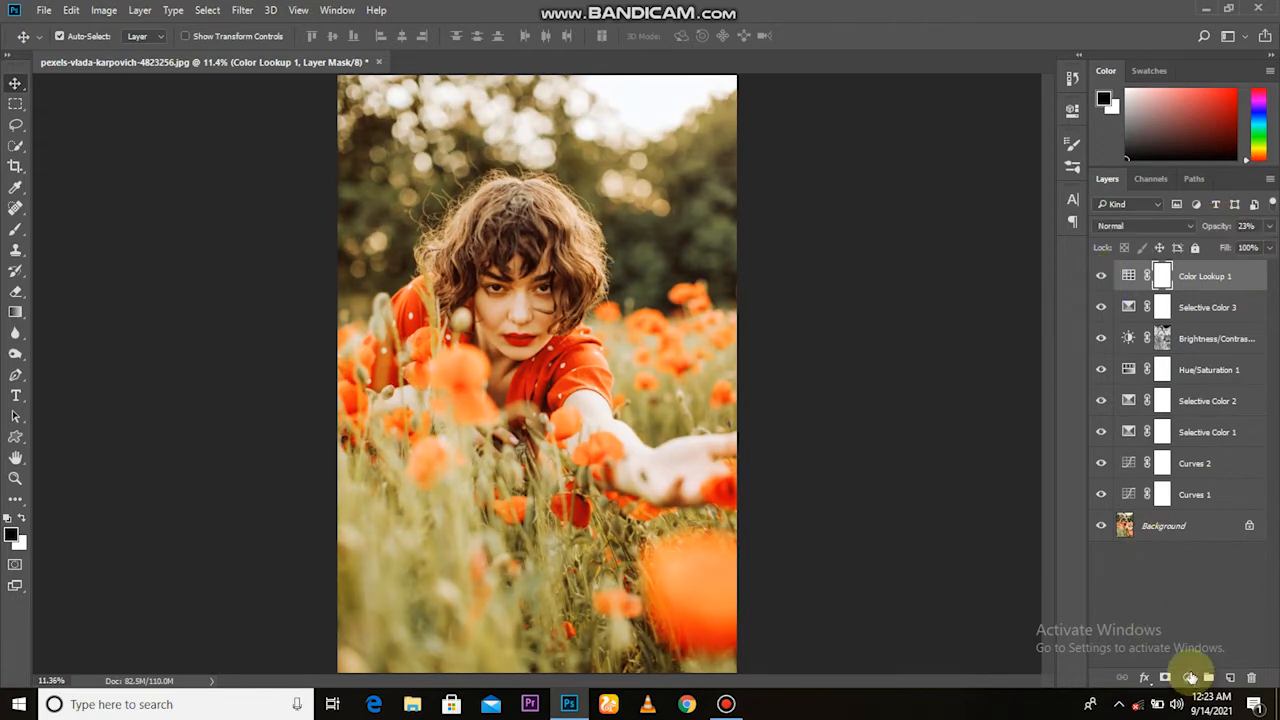
- Add a Levels adjustment layer with input levels 12, 0.91 and 232, and compare the image with and without it
click(1189, 677)
click(1162, 402)
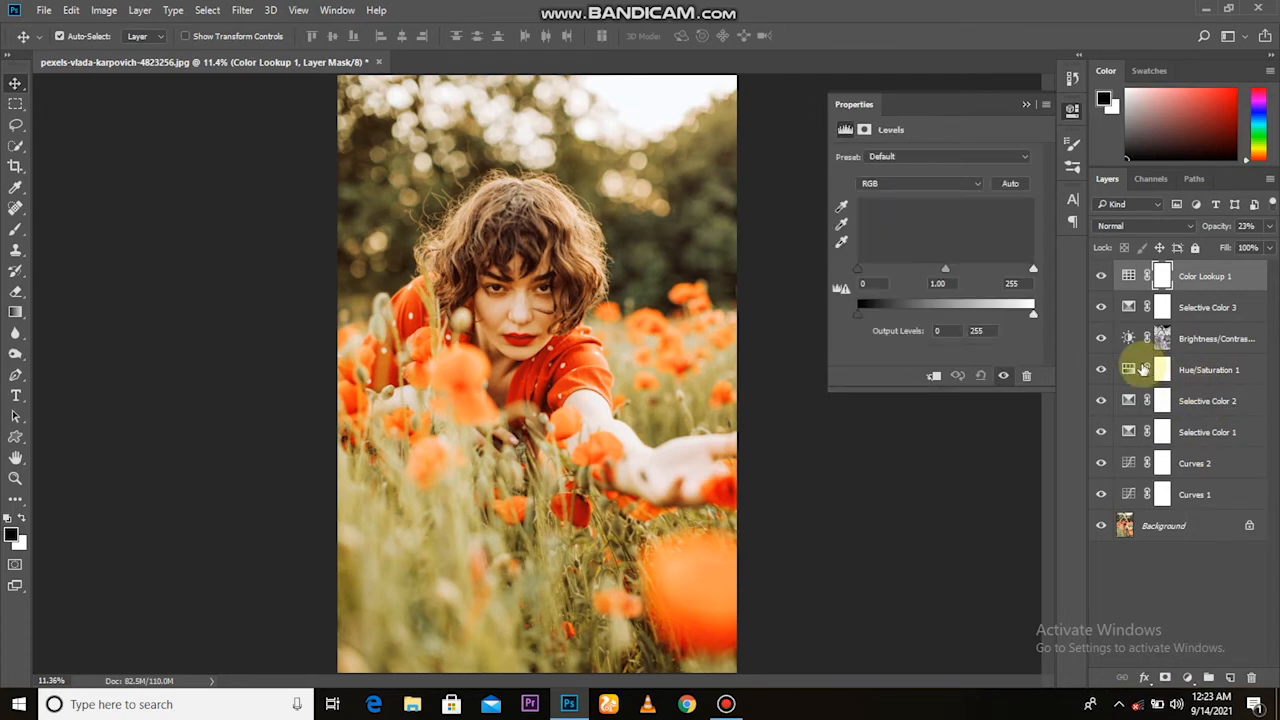
drag(857, 274, 866, 270)
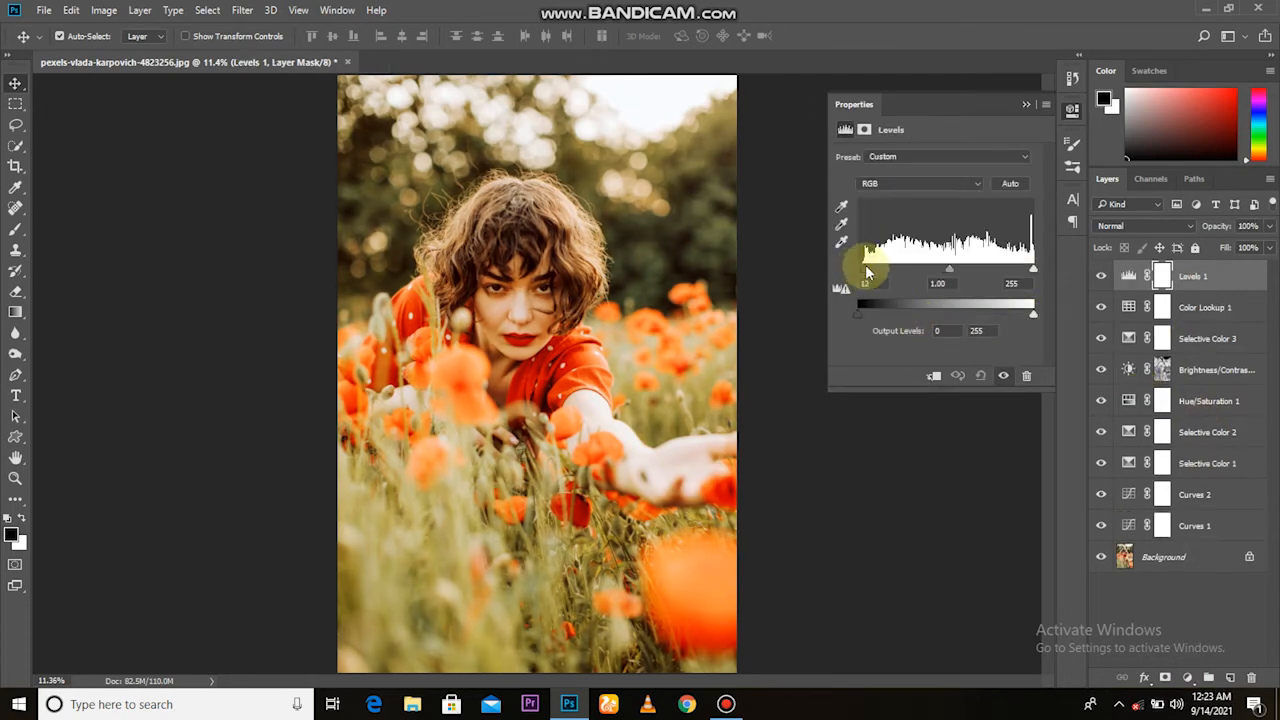
mouse_move(1033, 270)
mouse_down()
mouse_move(1013, 278)
mouse_move(1017, 268)
mouse_up()
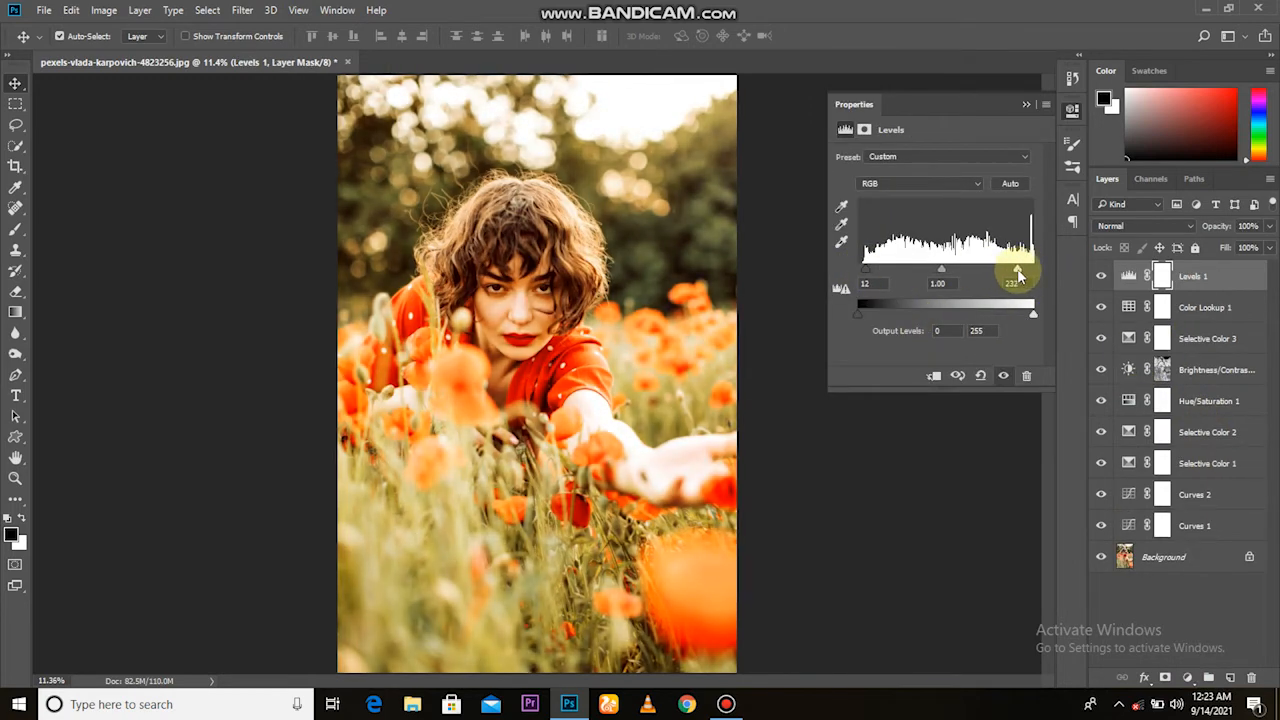
mouse_move(937, 270)
mouse_down()
mouse_move(966, 266)
mouse_move(946, 270)
mouse_up()
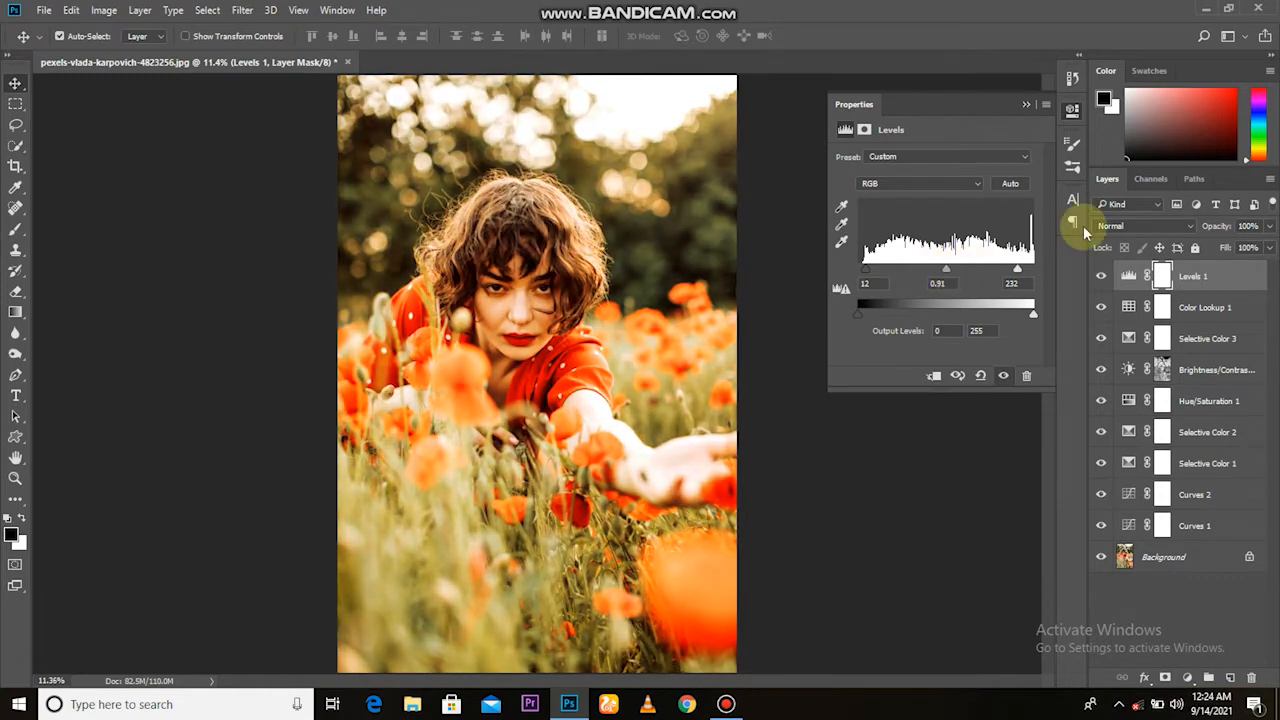
click(1101, 277)
click(1101, 277)
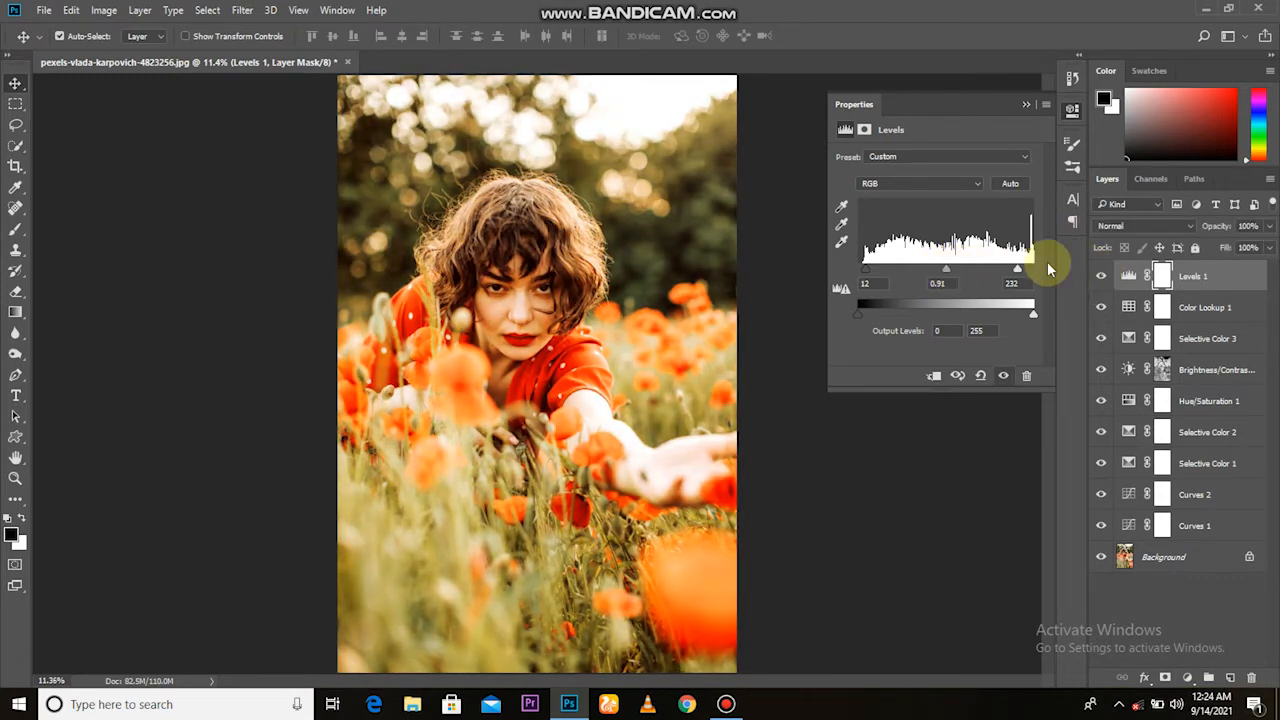
click(1026, 106)
- Apply the Background layer's RGB channel to the Levels mask using Apply Image with Normal blending at 100%, and compare the result
click(104, 10)
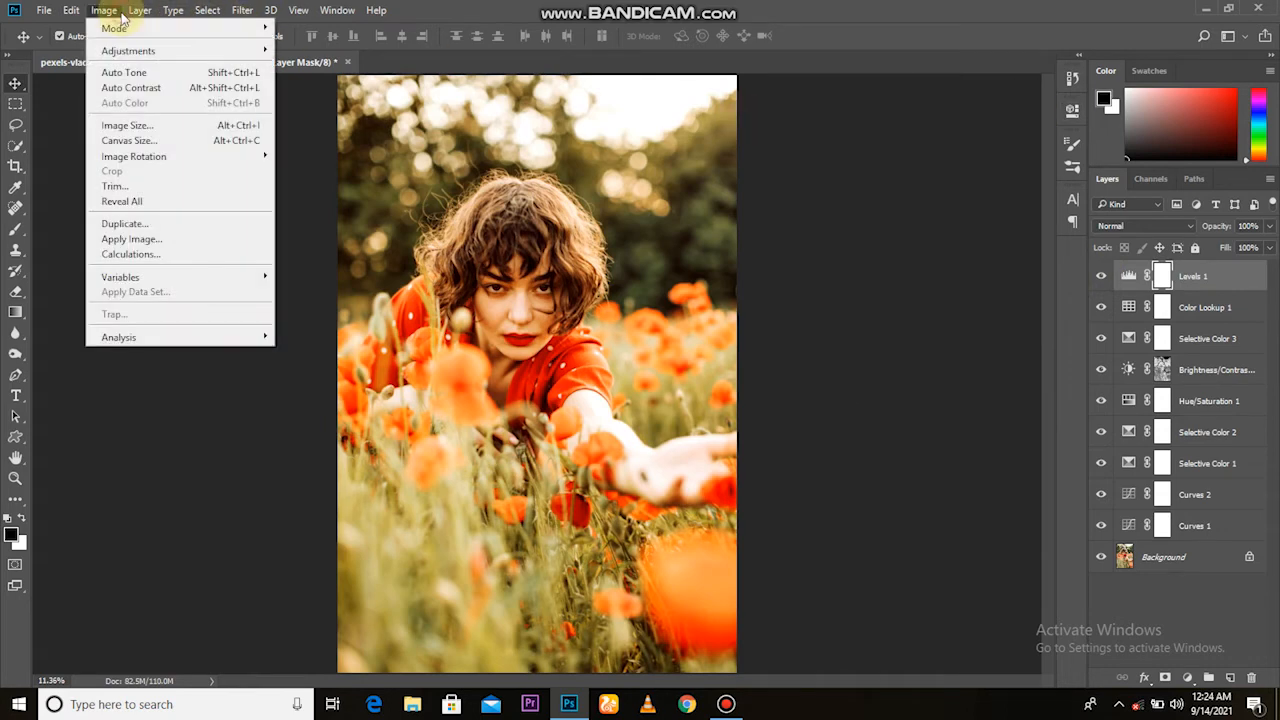
click(168, 237)
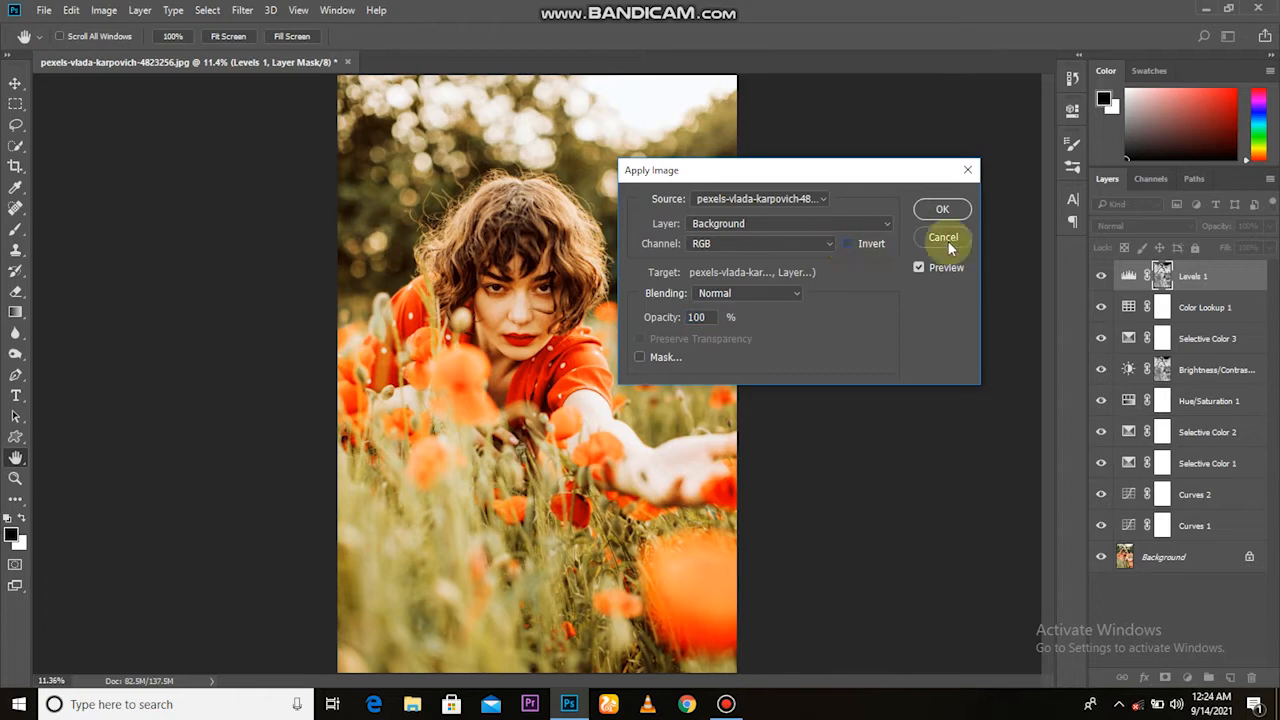
click(940, 209)
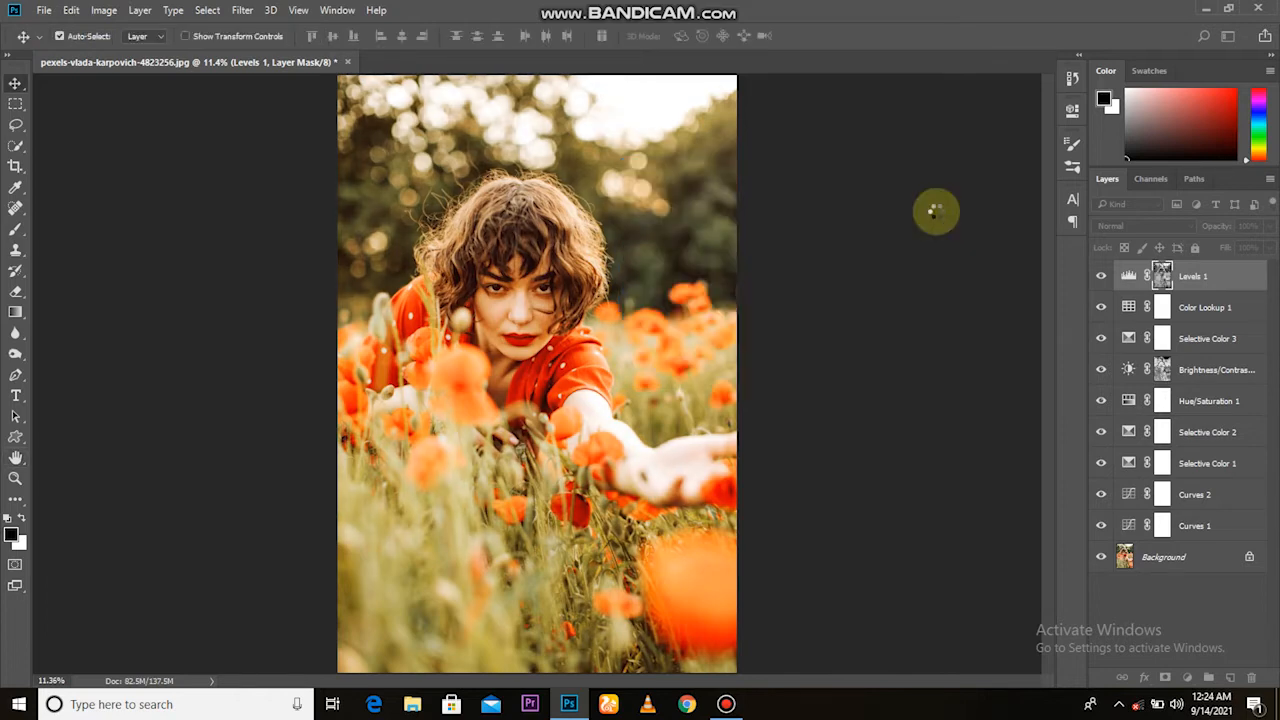
click(1101, 277)
click(1101, 277)
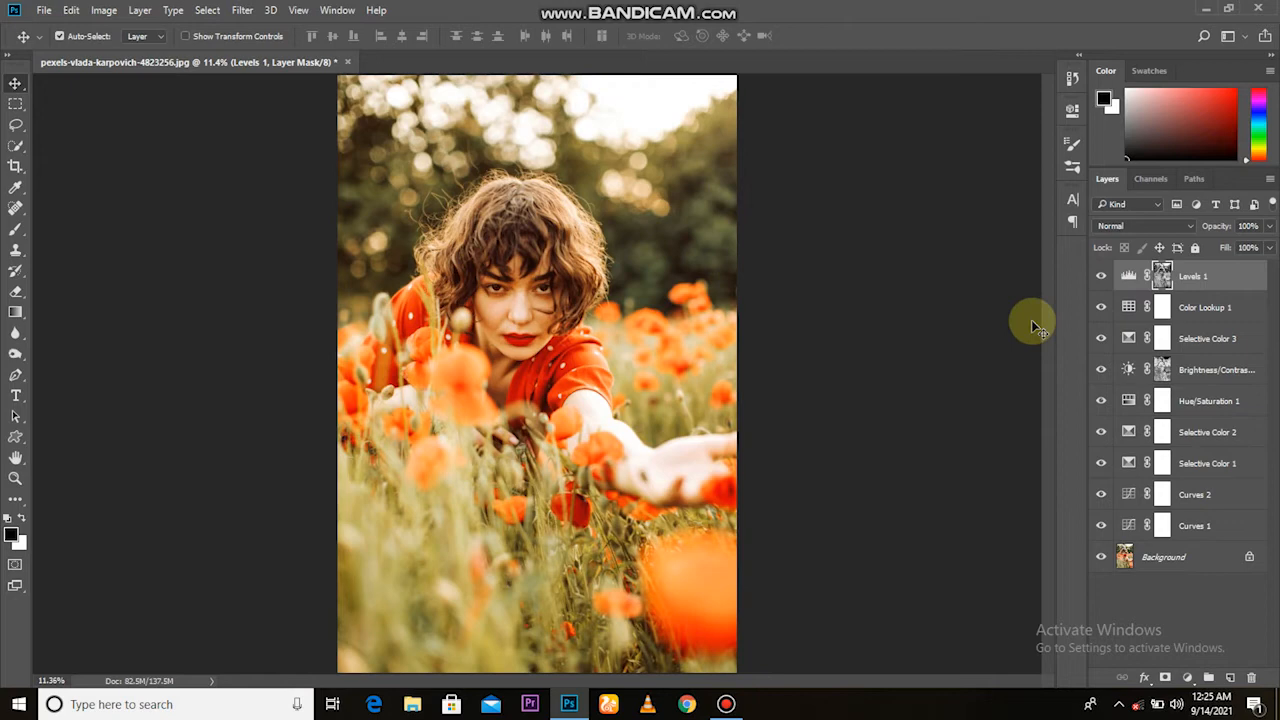
- Add a Photo Filter adjustment layer with the cyan color #32ffee and reduce the layer's opacity to 46%
click(1190, 677)
click(1195, 521)
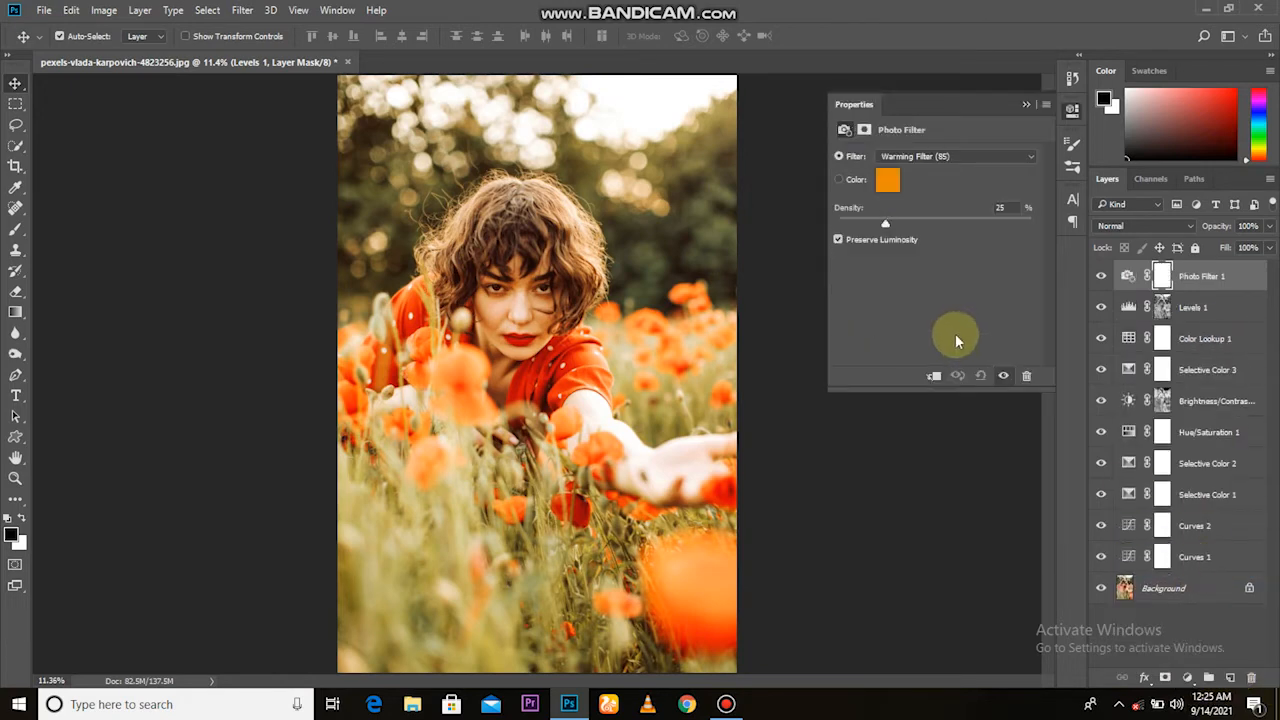
click(887, 182)
click(847, 292)
click(792, 186)
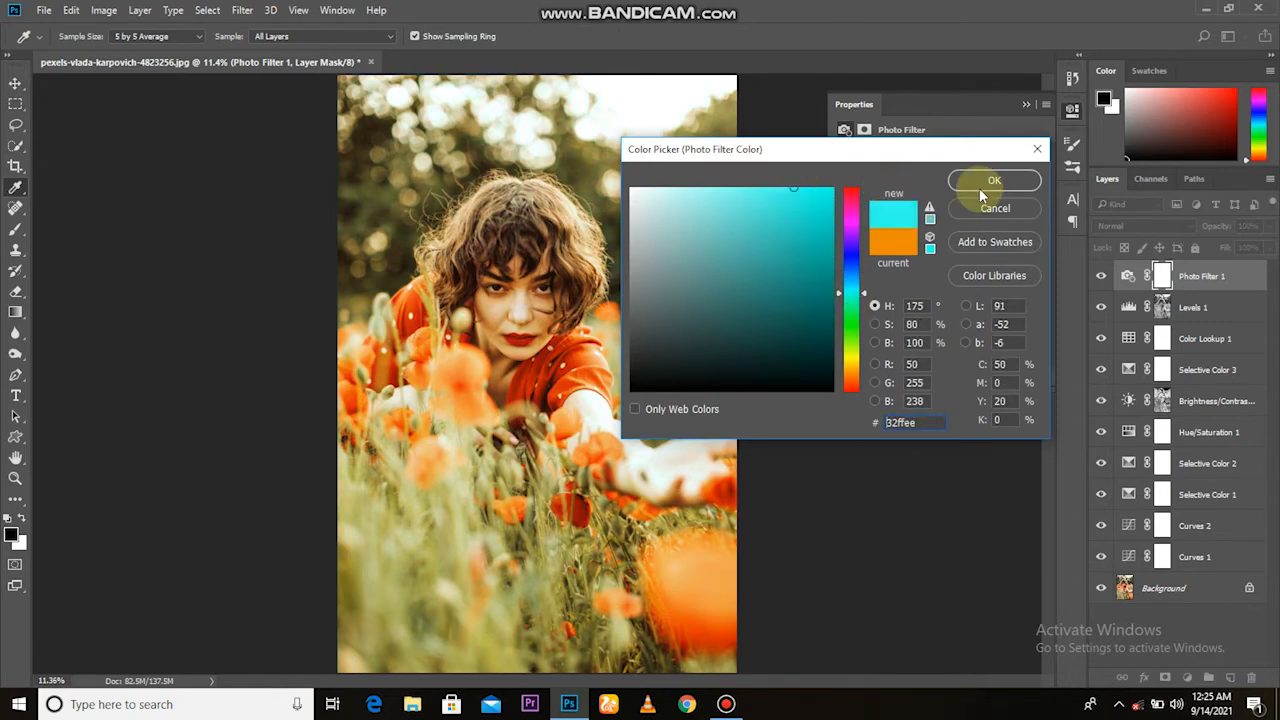
click(985, 186)
click(1028, 104)
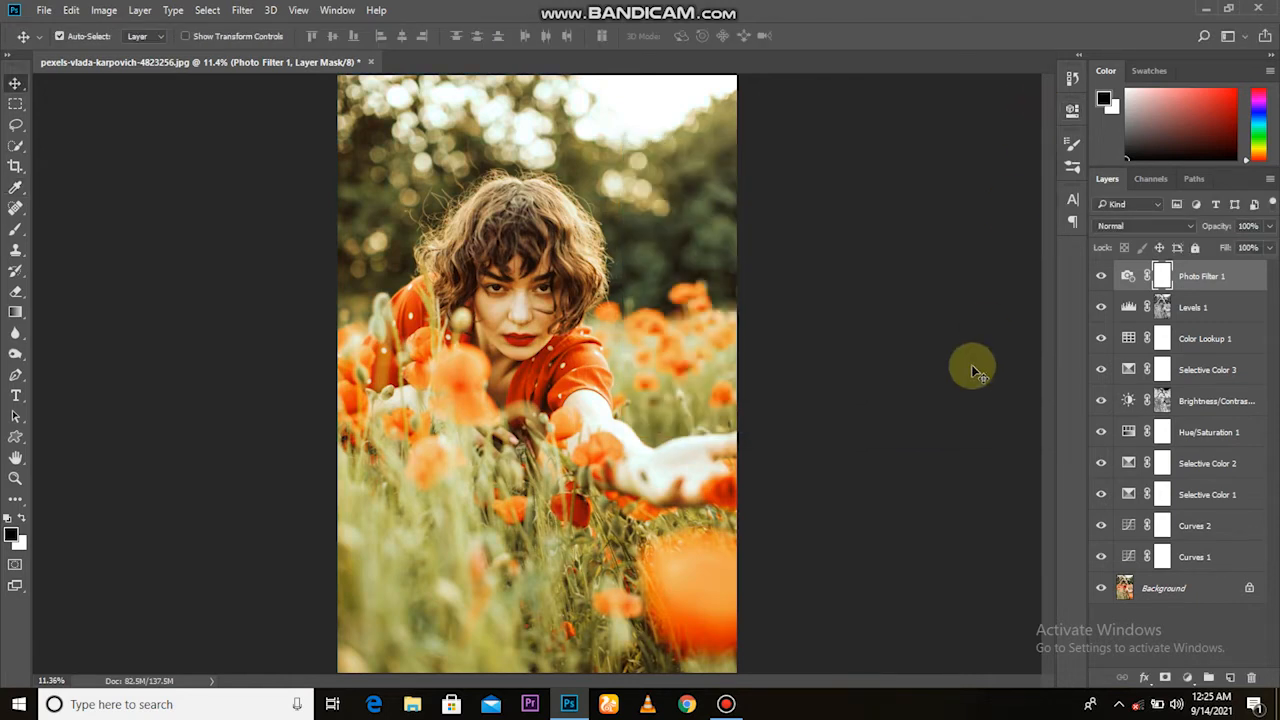
click(1100, 277)
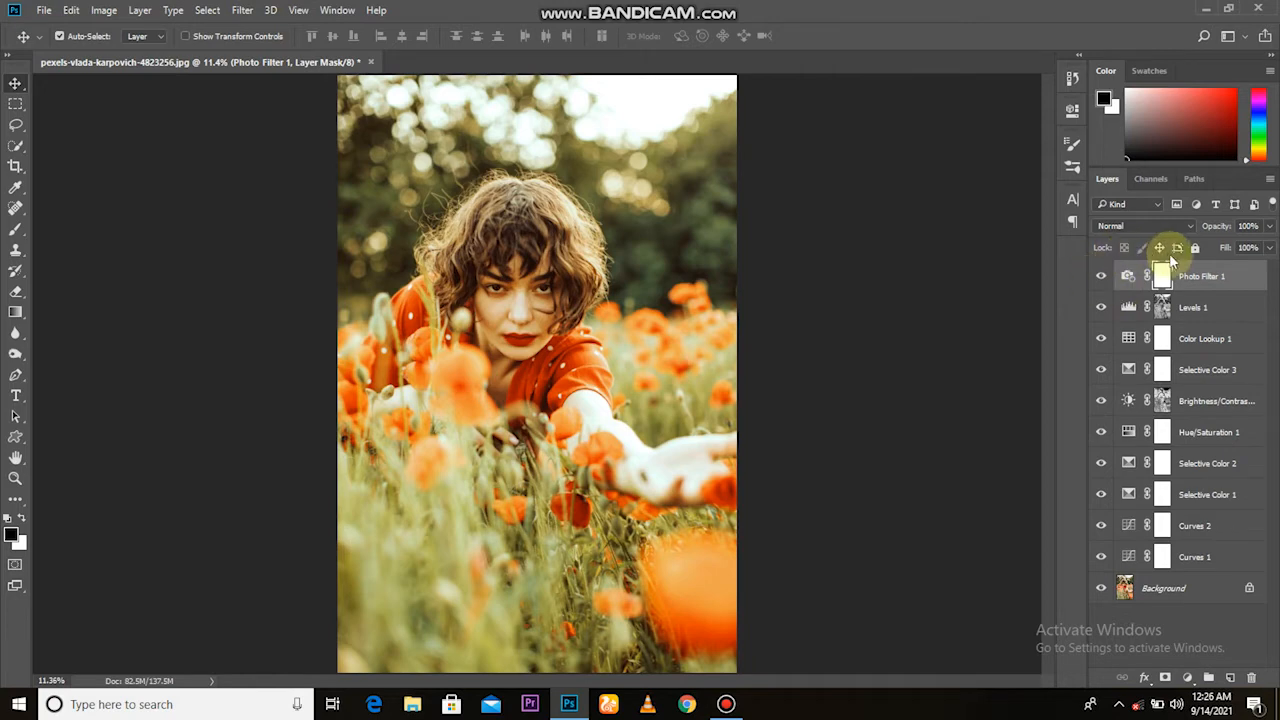
click(1100, 277)
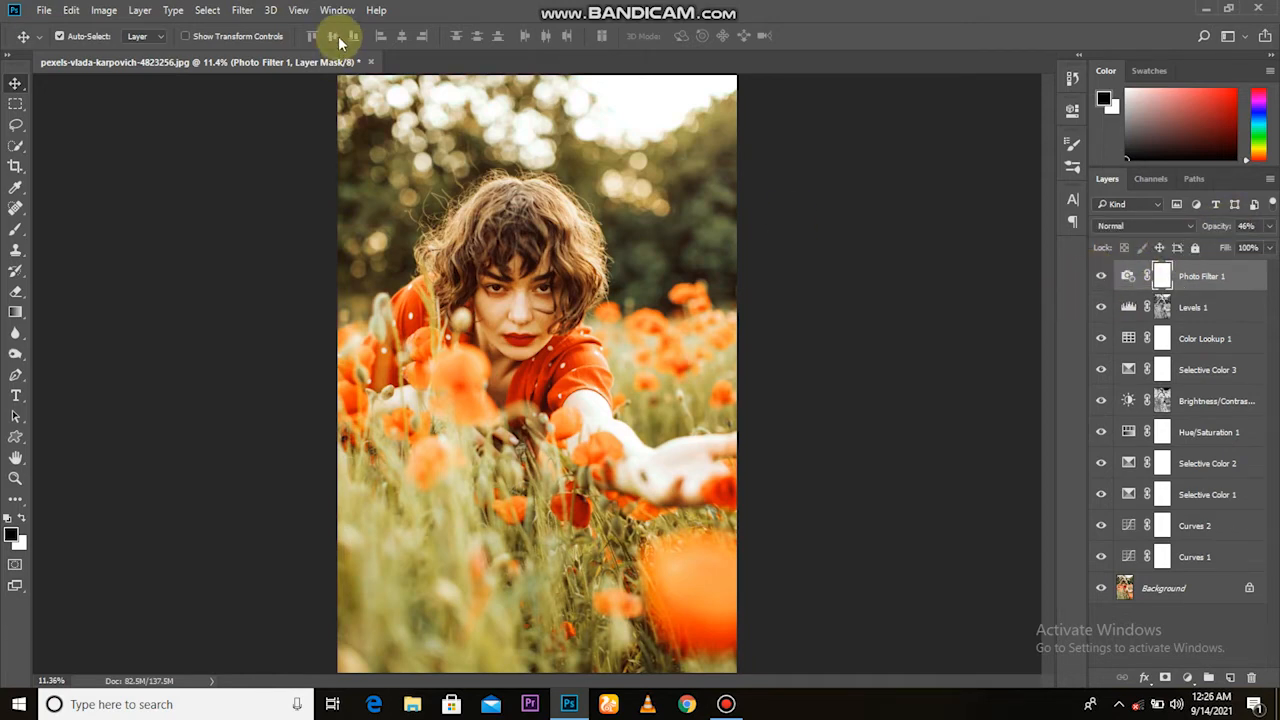
- Fill the Photo Filter layer's mask with the image's tones using Apply Image
click(104, 10)
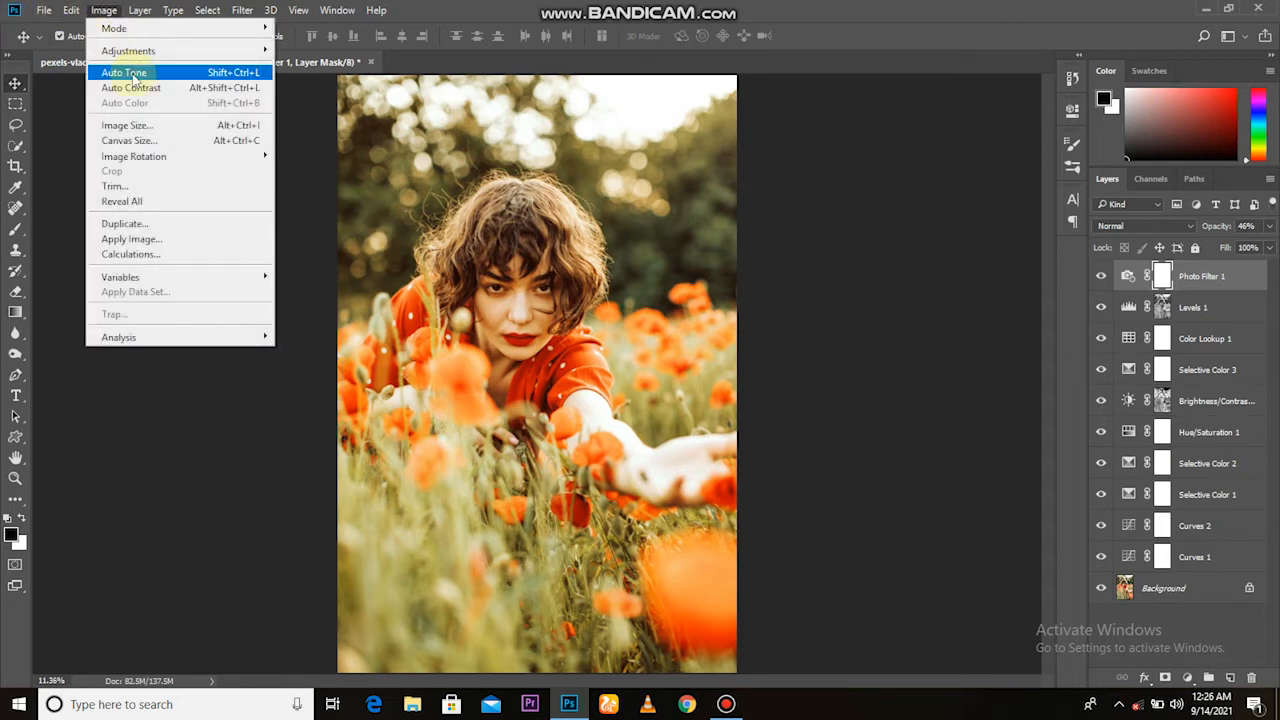
click(150, 240)
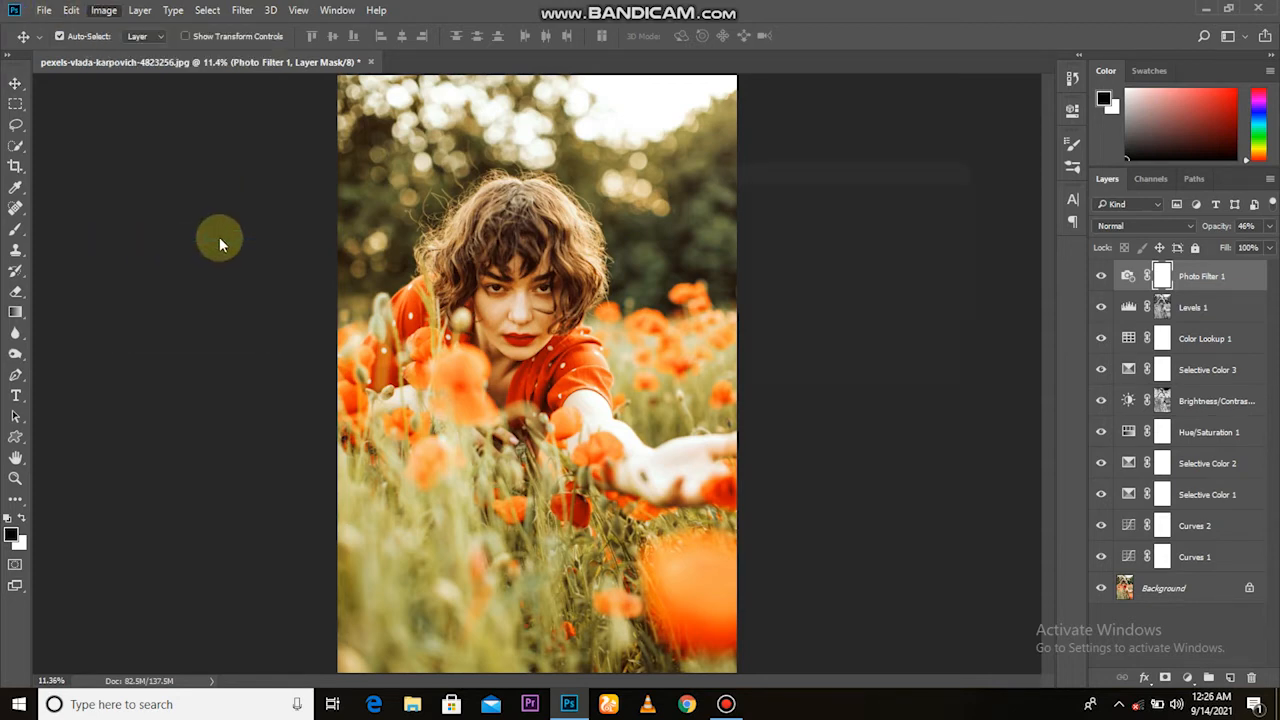
click(922, 208)
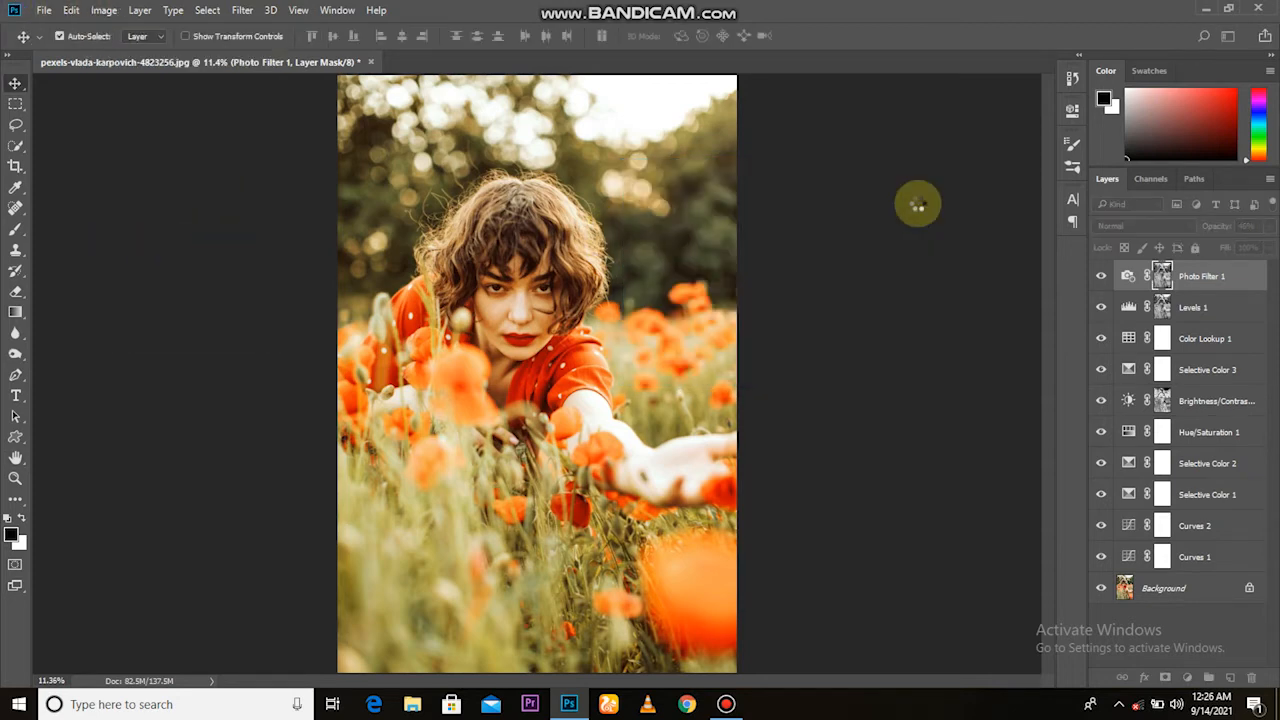
- Add a Gradient Fill layer above the Photo Filter layer, fading from yellow #fff600 to transparent
click(1102, 277)
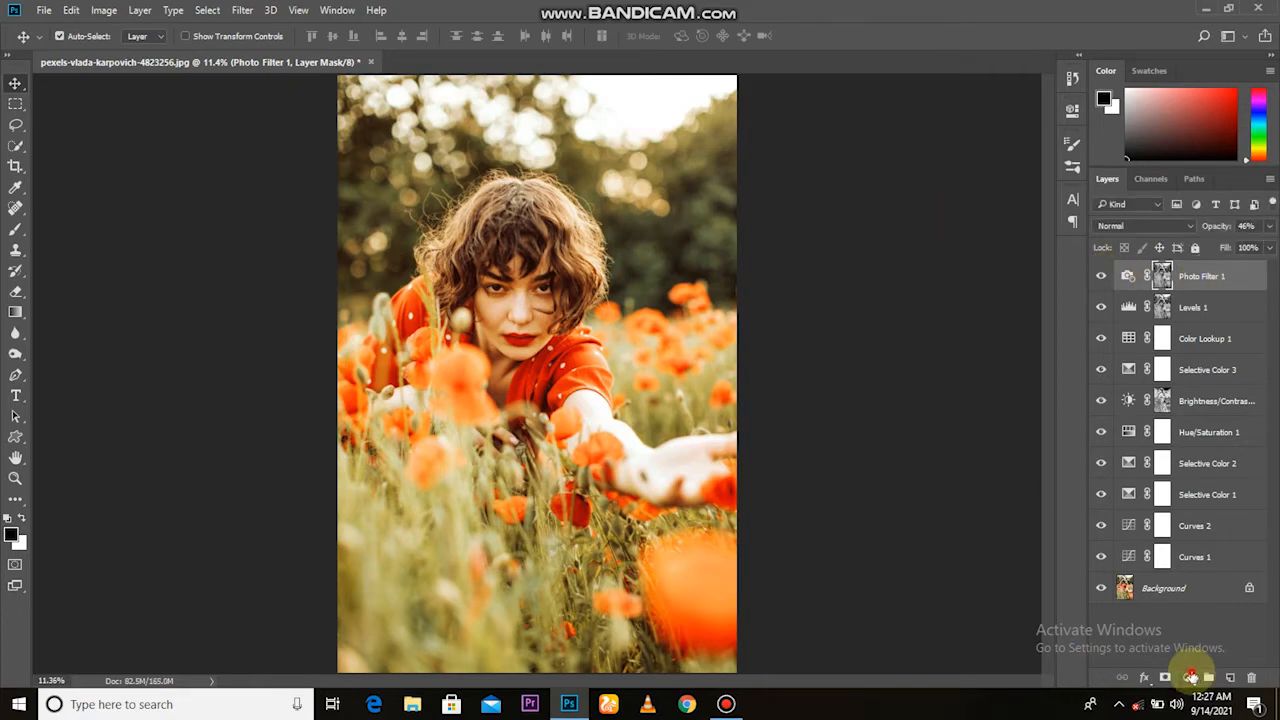
click(1187, 677)
click(1166, 350)
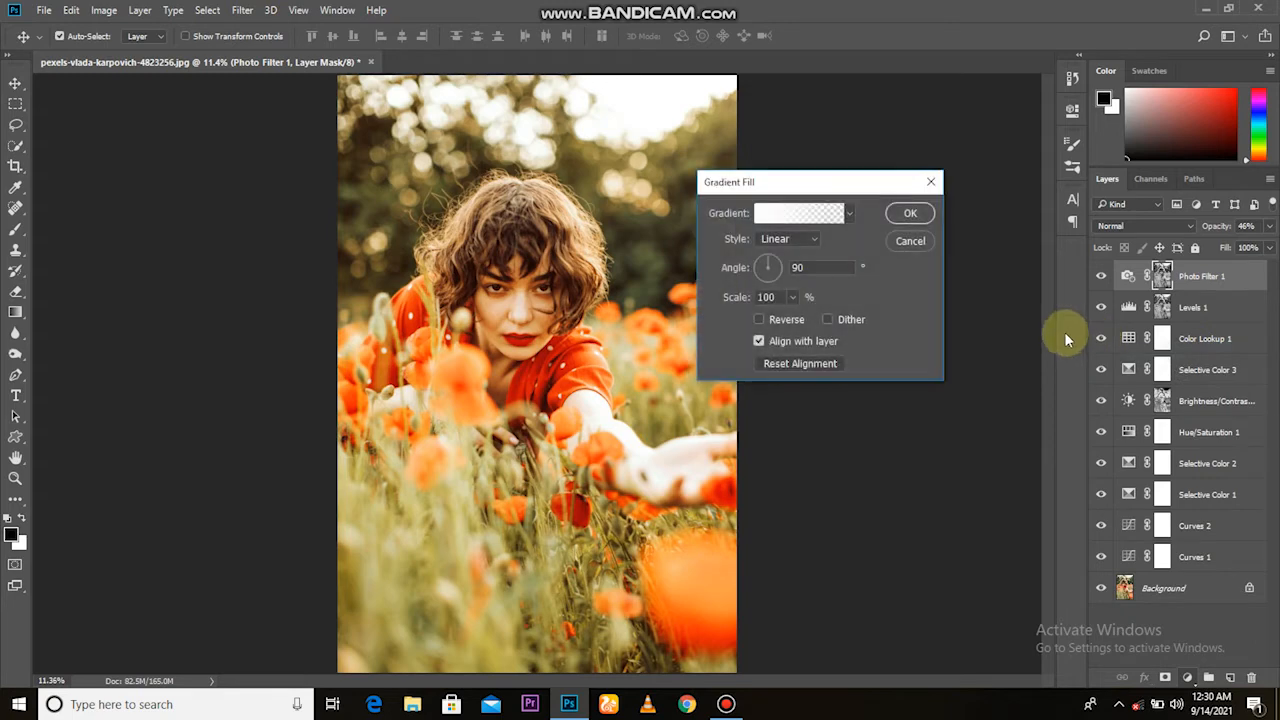
click(787, 216)
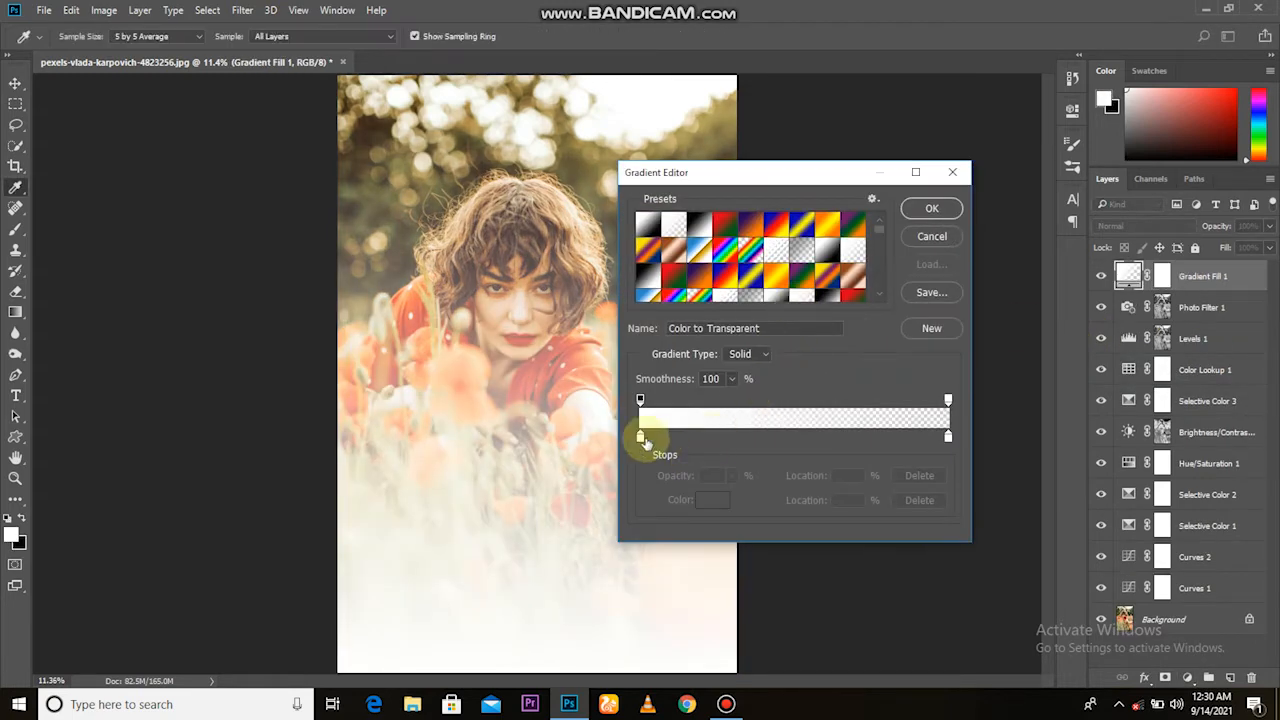
drag(949, 440, 645, 445)
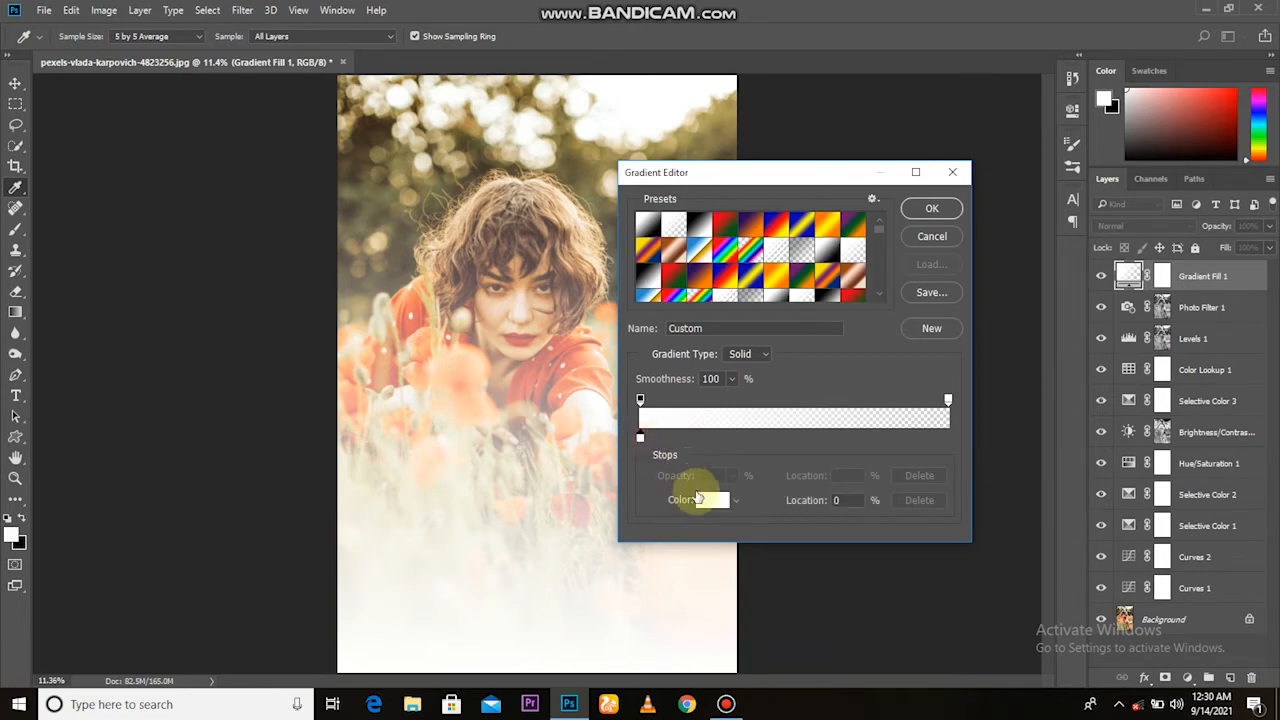
click(701, 500)
mouse_move(861, 390)
mouse_down()
mouse_move(843, 360)
mouse_move(864, 361)
mouse_up()
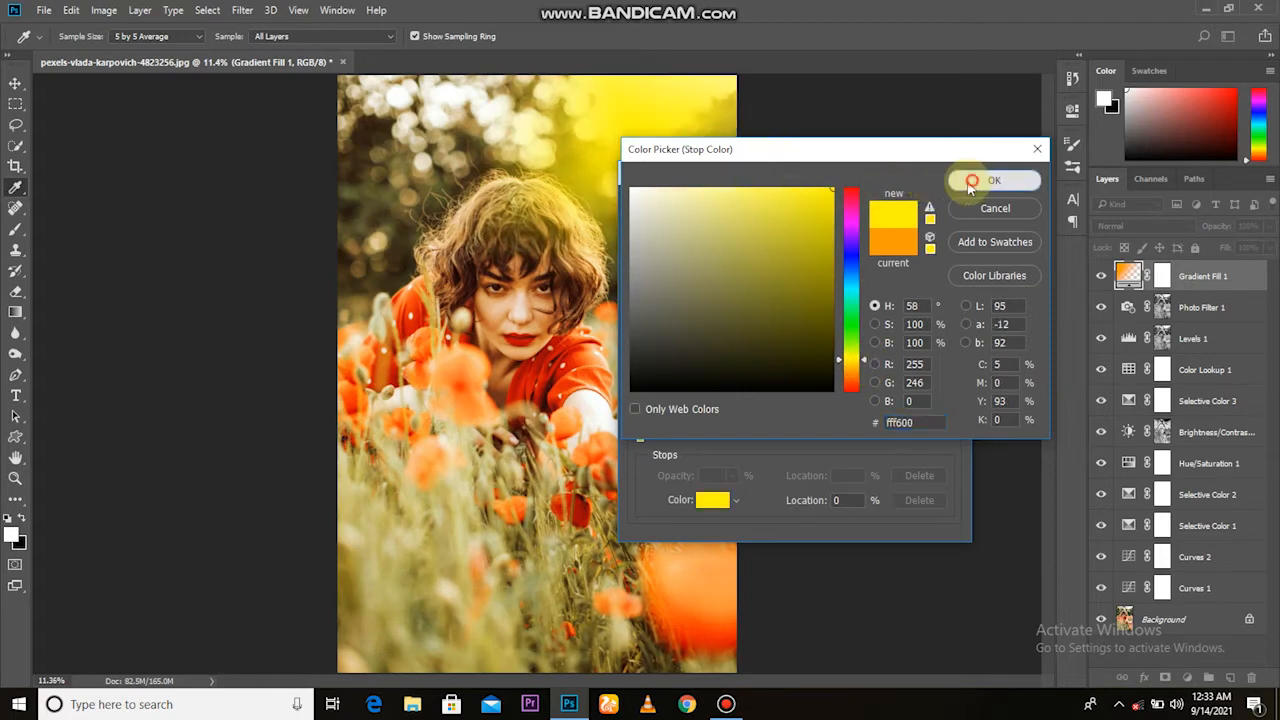
click(994, 180)
click(931, 208)
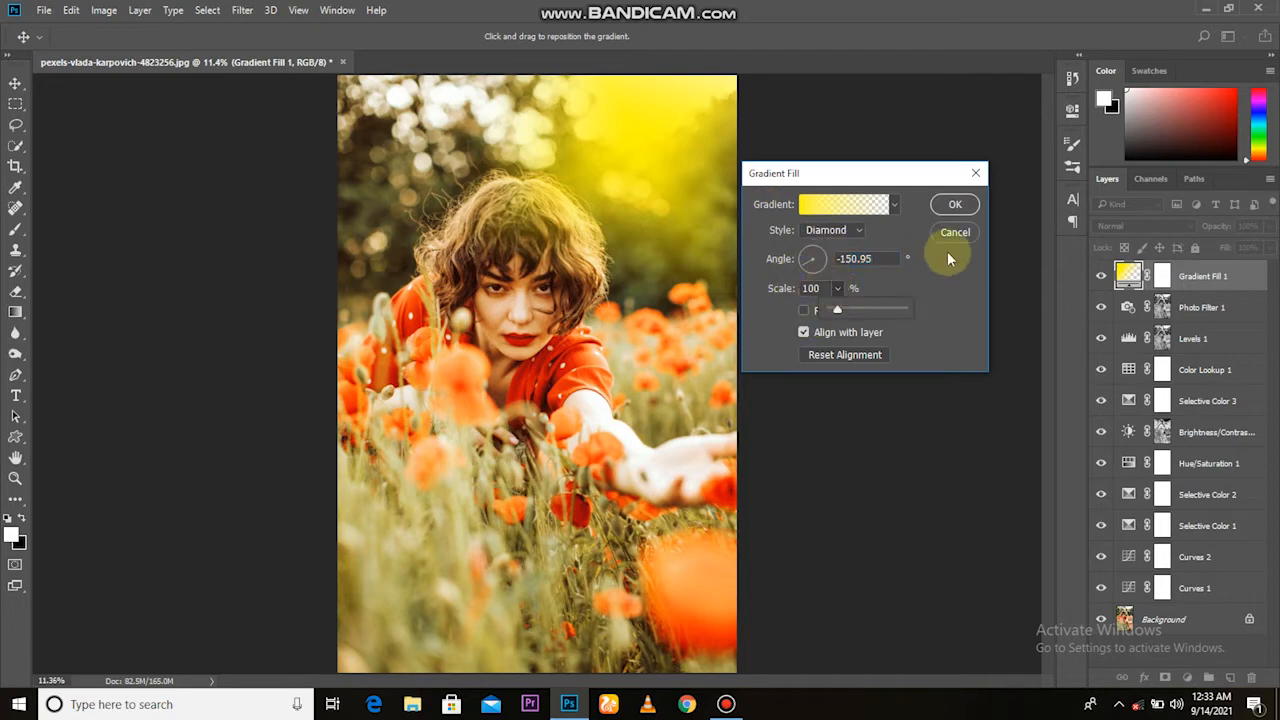
- Set the gradient fill to Diamond style at -150.95° with 199% scale, placed over the bright sky at the image's upper right
drag(849, 311, 866, 310)
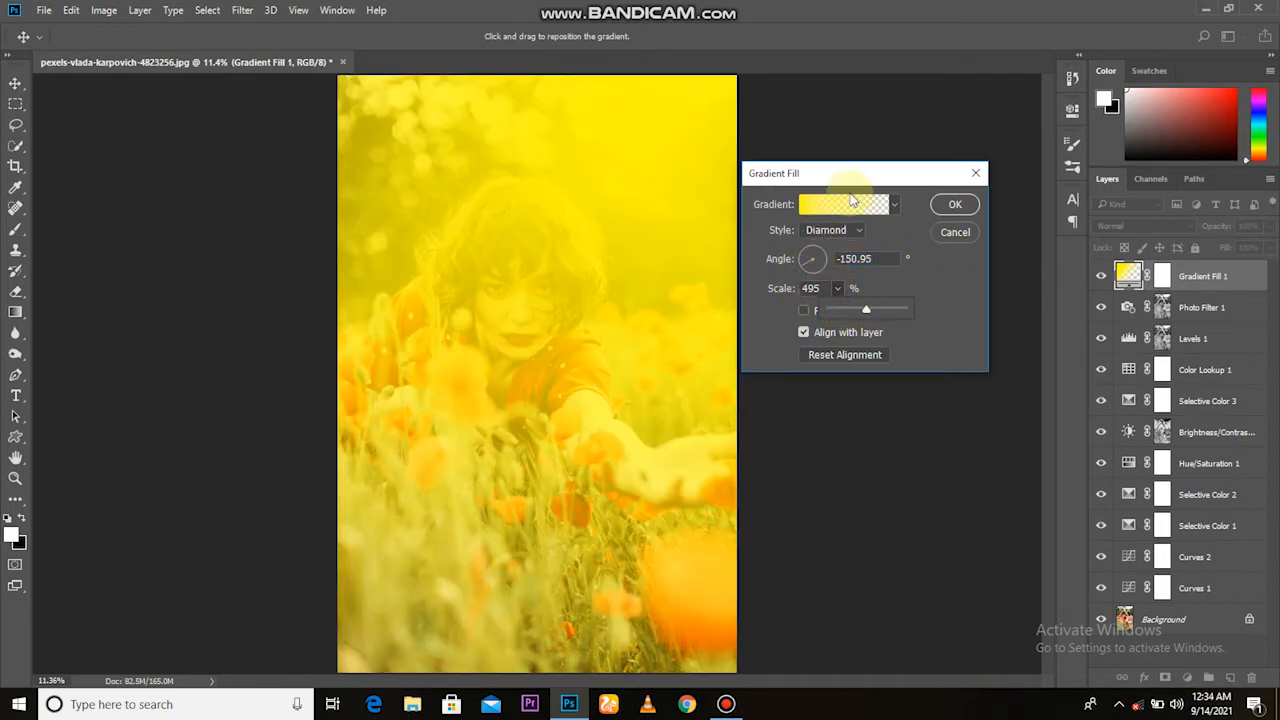
click(968, 229)
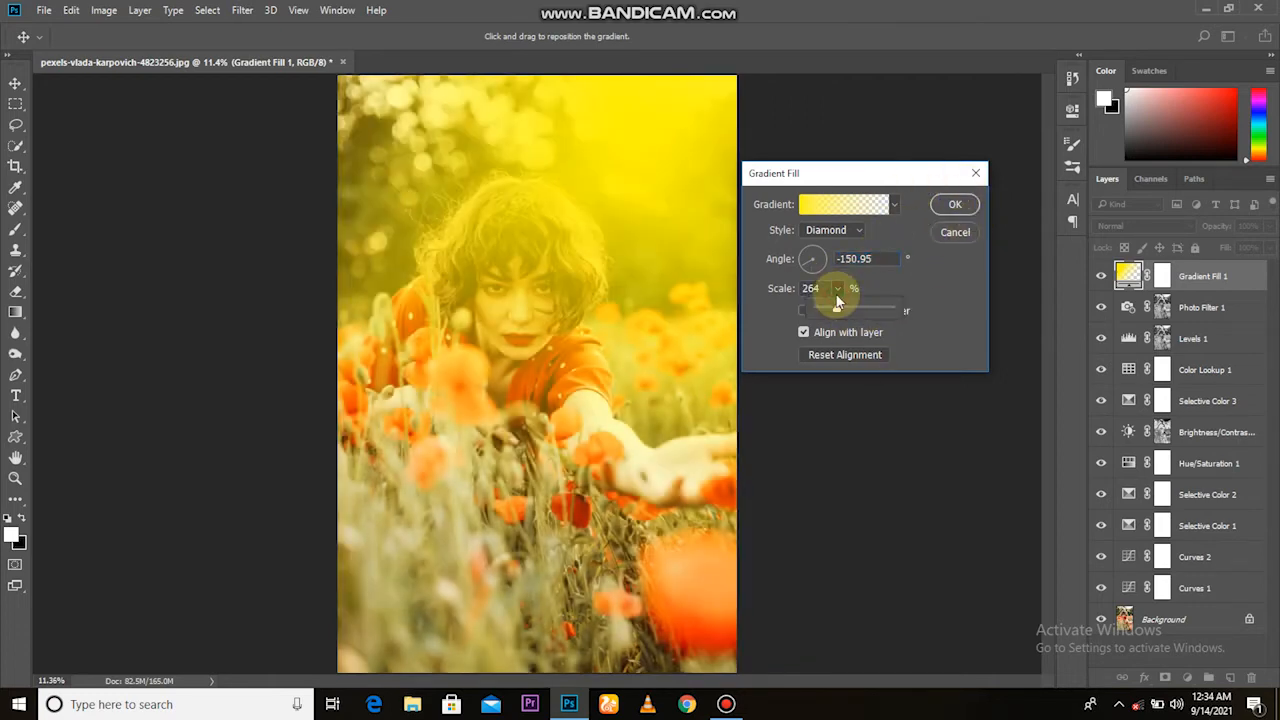
drag(817, 316, 833, 314)
drag(680, 170, 733, 245)
click(955, 204)
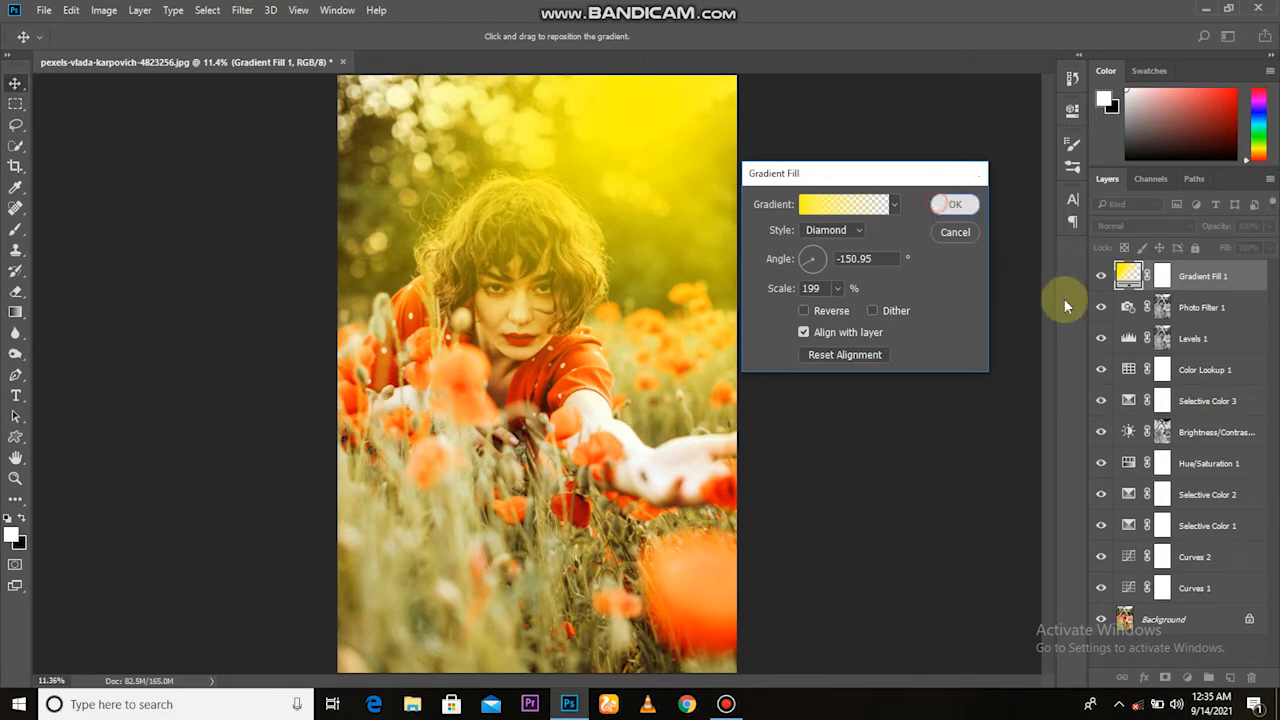
- Set the Gradient Fill layer to Overlay blending, compare the image with and without it, and reduce its opacity to 54%
click(1133, 238)
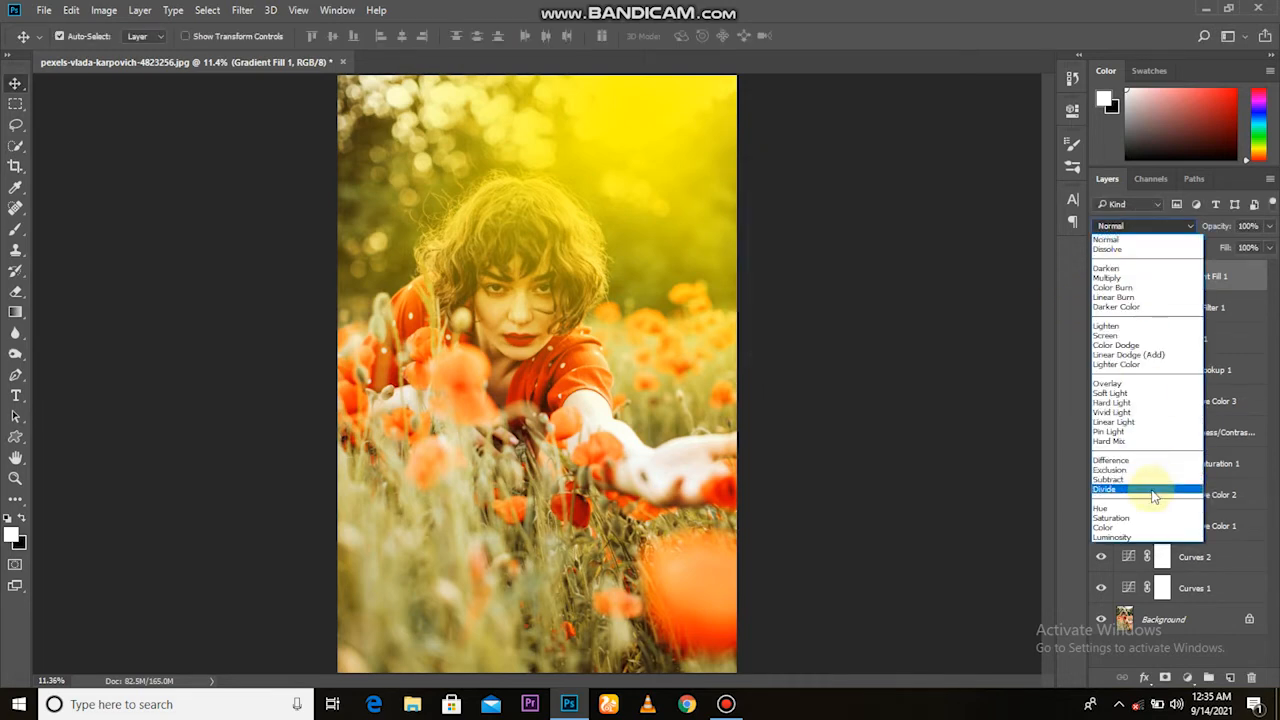
click(1142, 392)
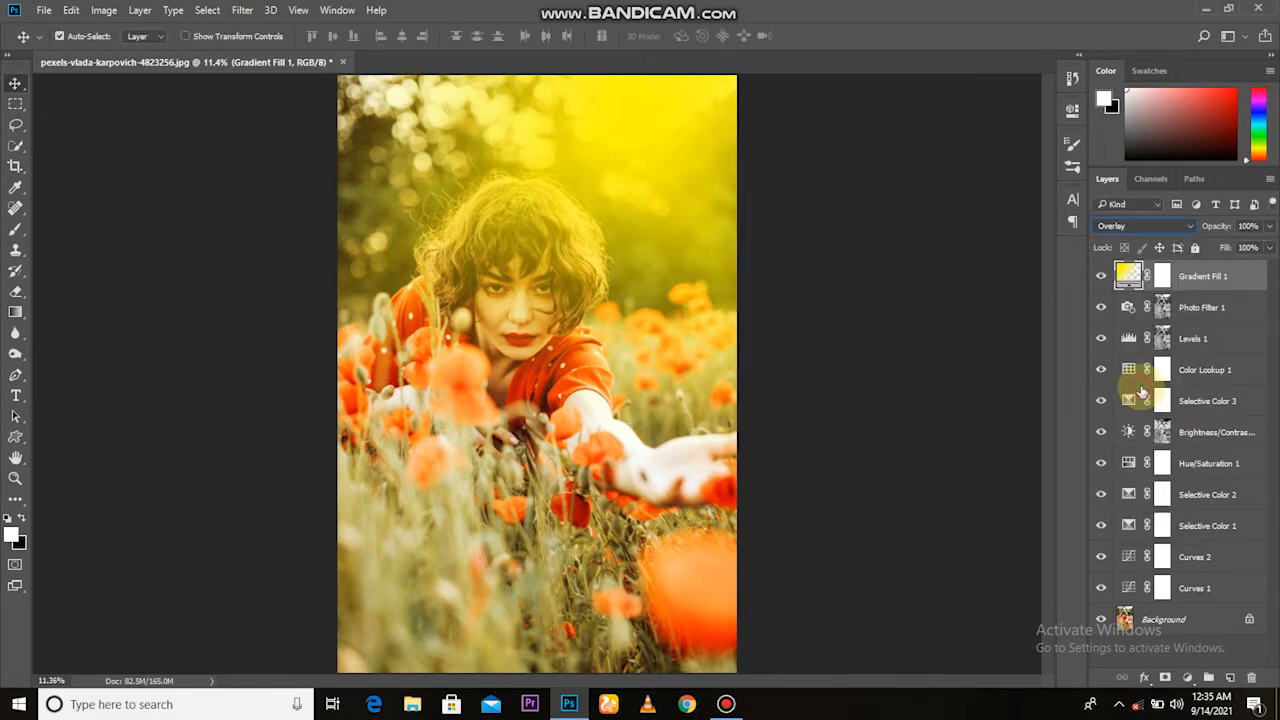
click(1100, 281)
click(1100, 281)
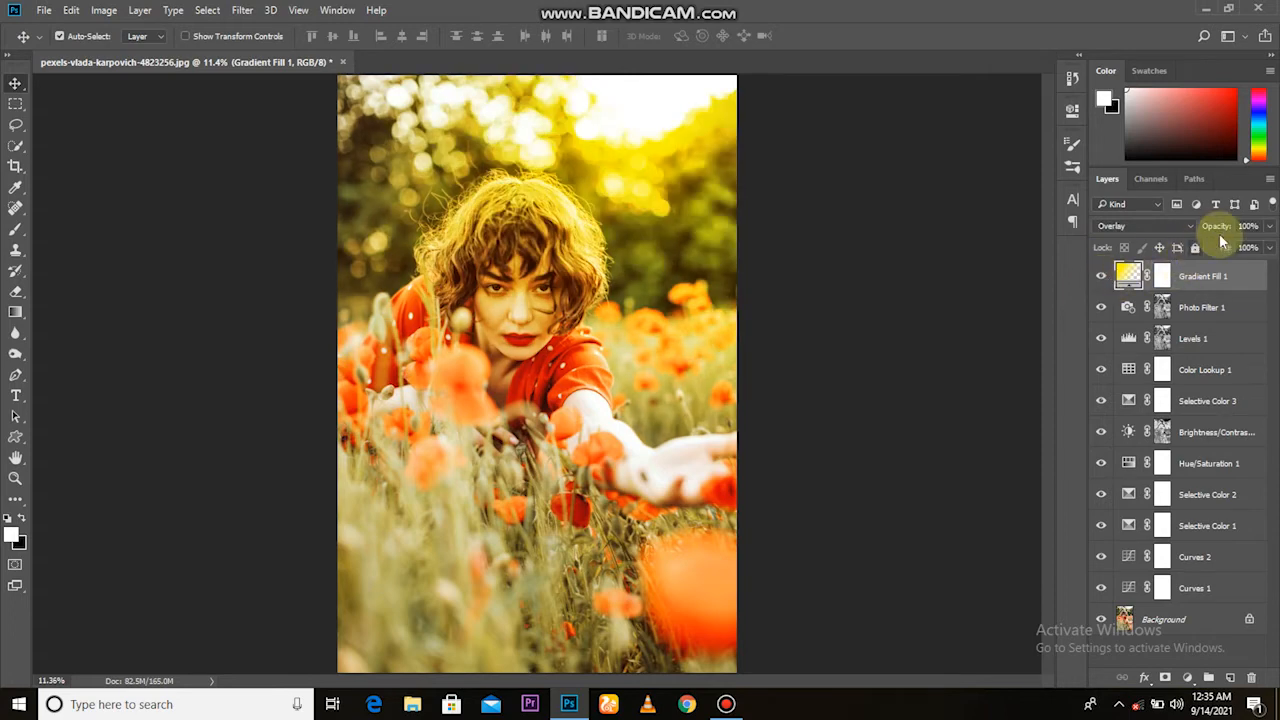
drag(1220, 230, 1180, 238)
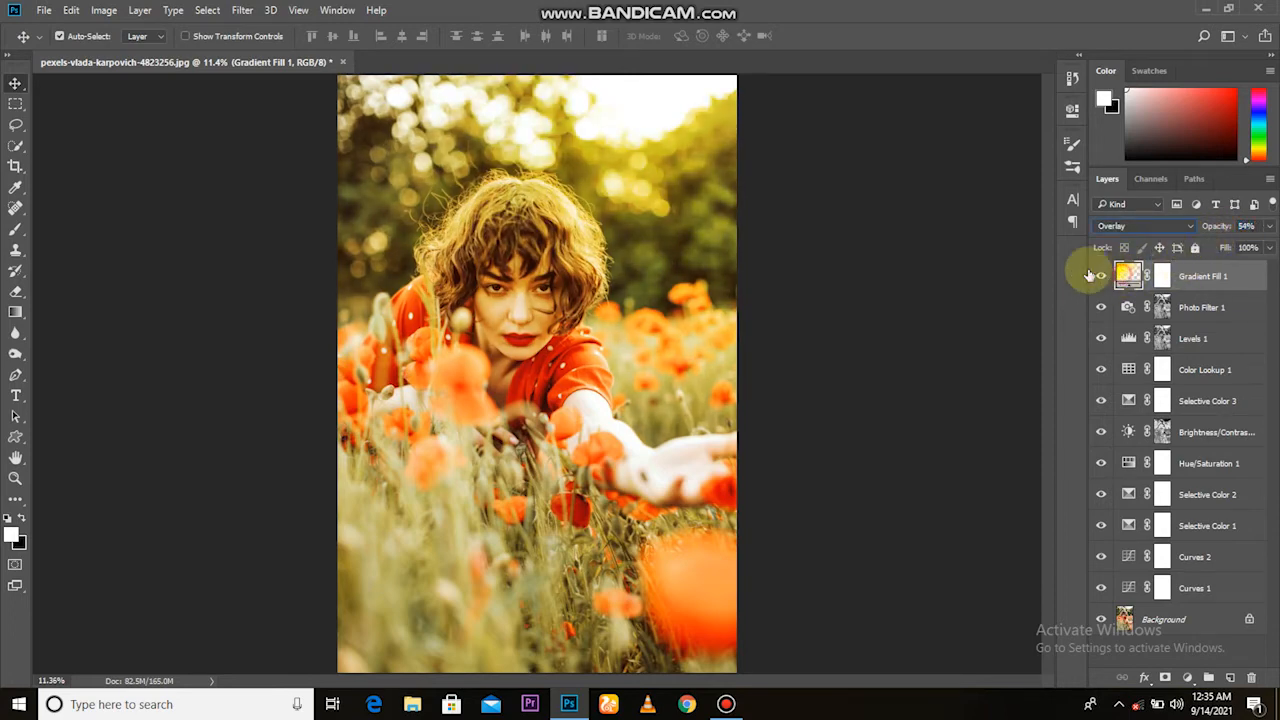
- Reduce the gradient fill's scale to 122% and the layer's opacity to 48%, and compare the result
double_click(1124, 274)
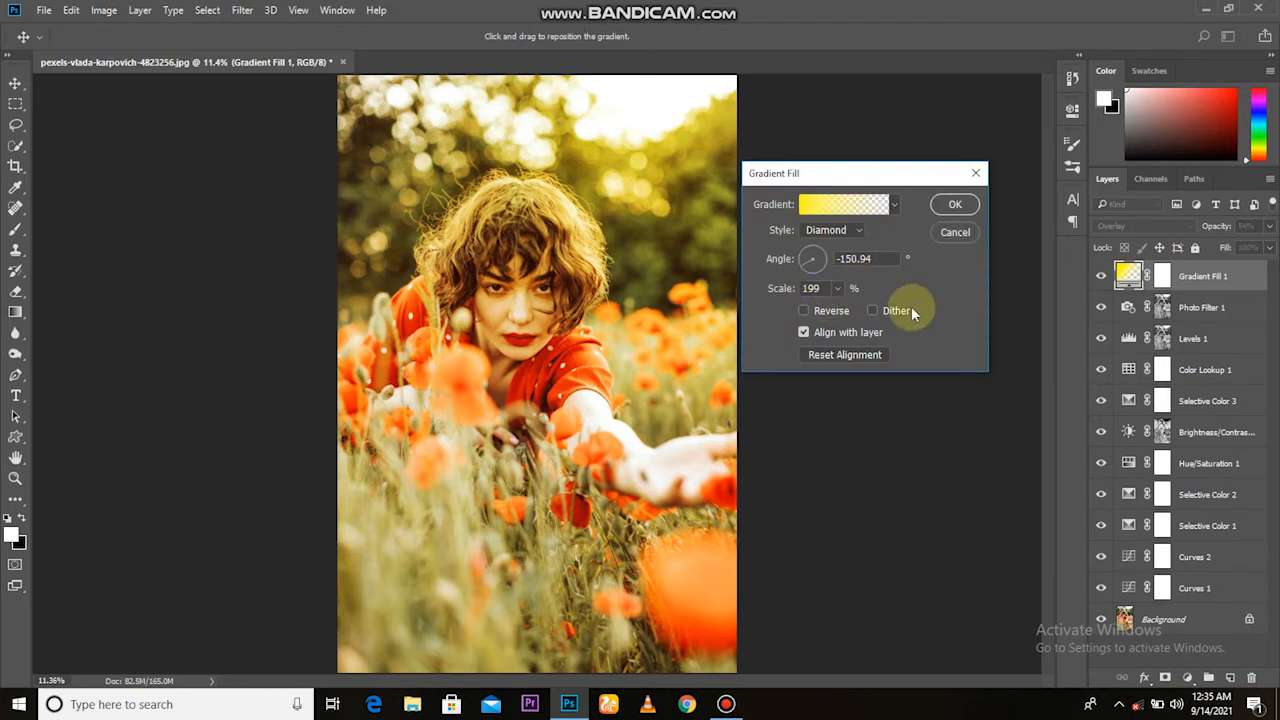
click(837, 288)
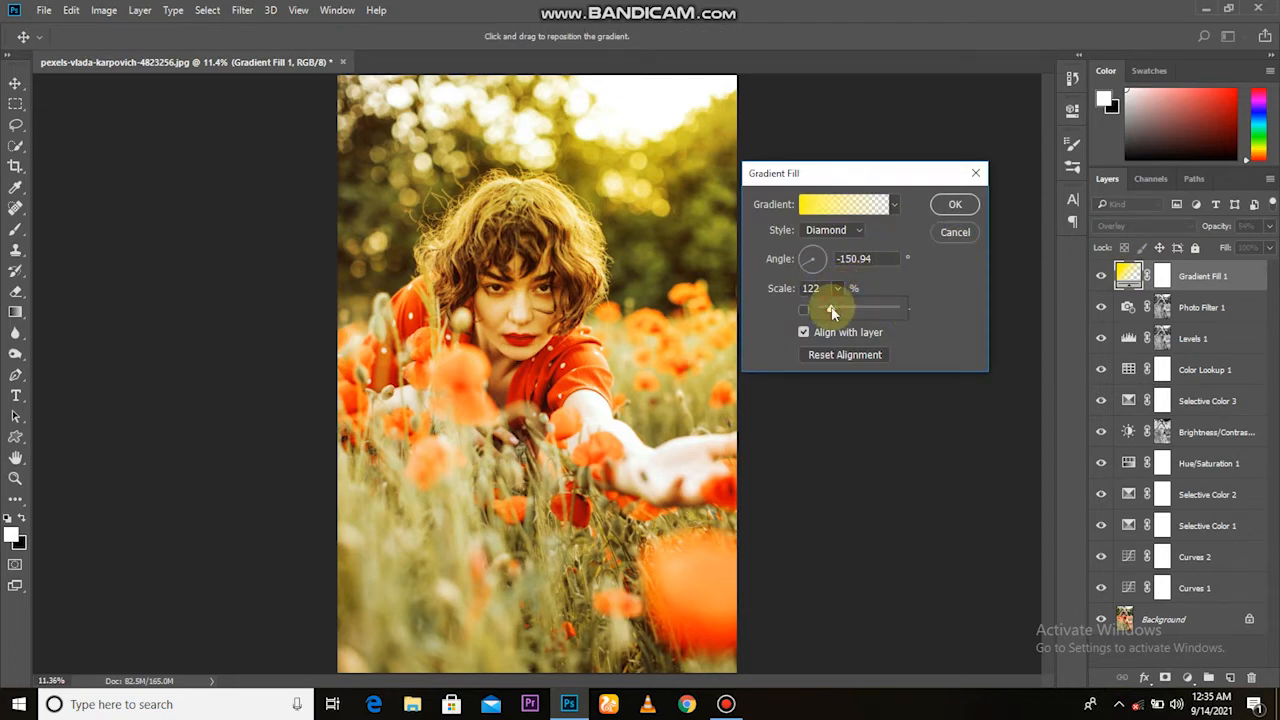
click(951, 205)
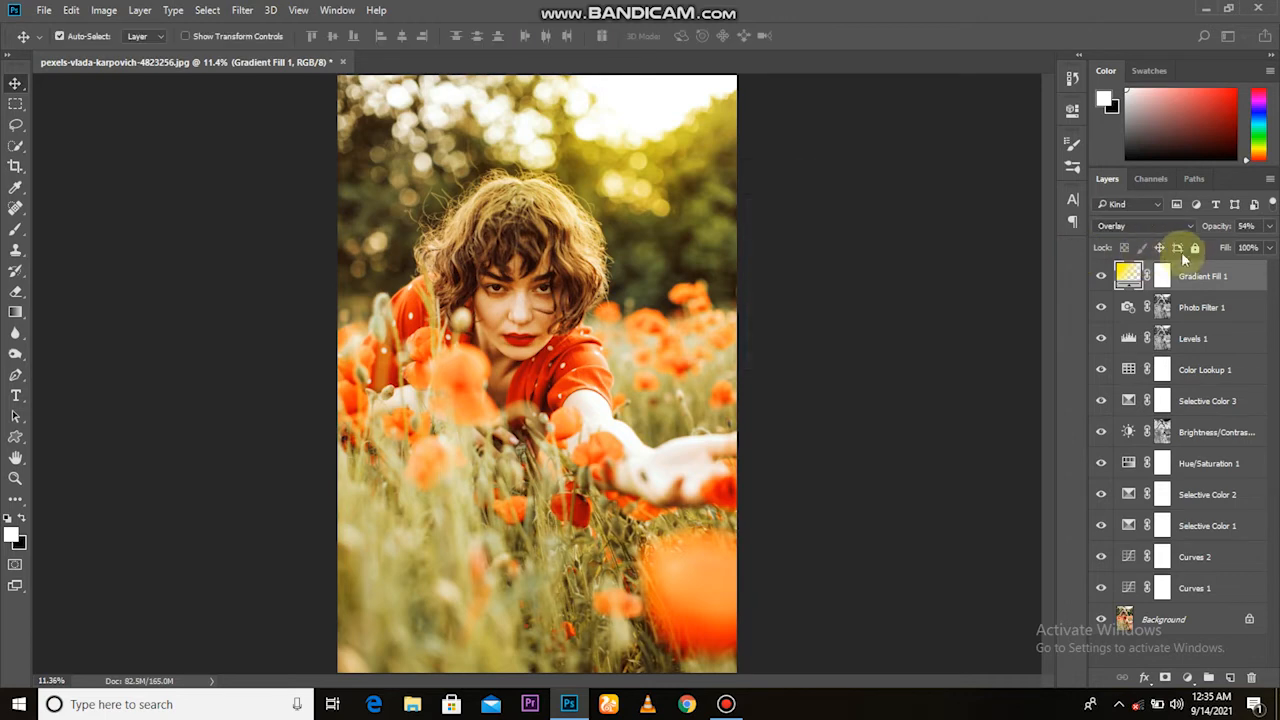
drag(1217, 229, 1118, 260)
click(1103, 277)
click(1103, 277)
- Add a Selective Color adjustment layer with Blacks at Cyan -7% and Yellow +19%, and compare the image with and without it
scroll(729, 320, down, 3)
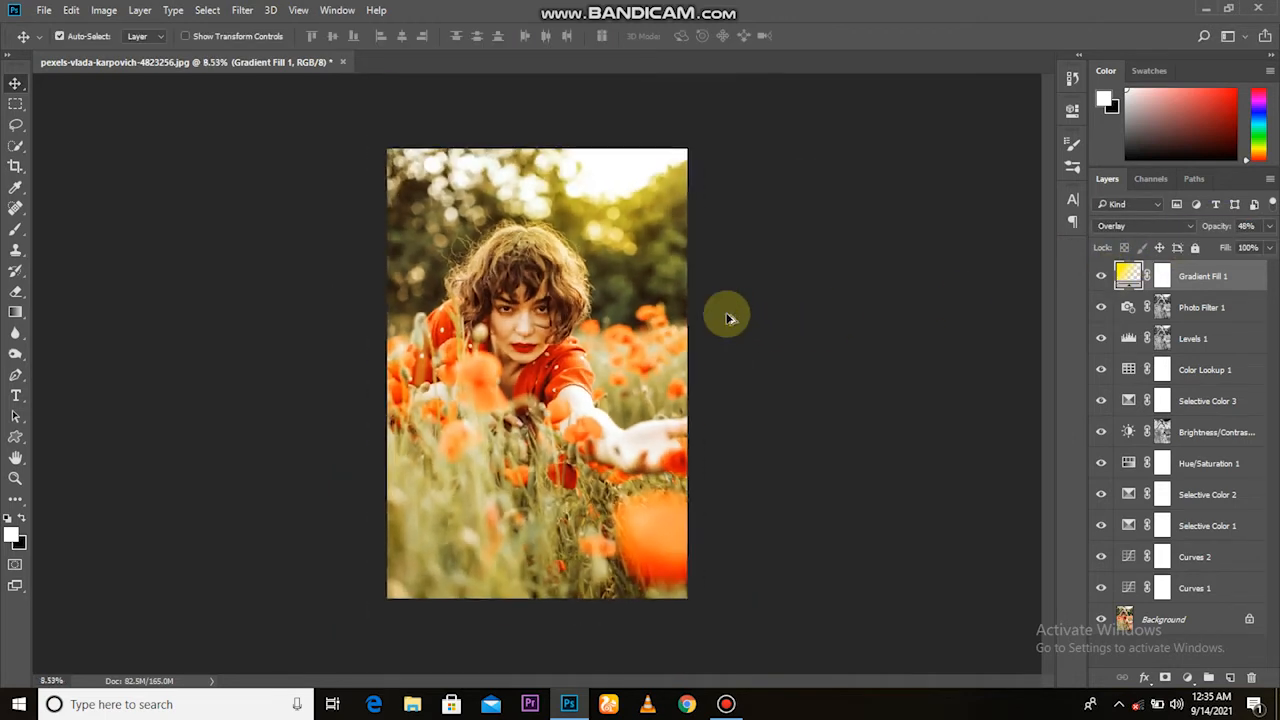
scroll(729, 320, up, 2)
scroll(778, 333, down, 1)
scroll(779, 332, up, 1)
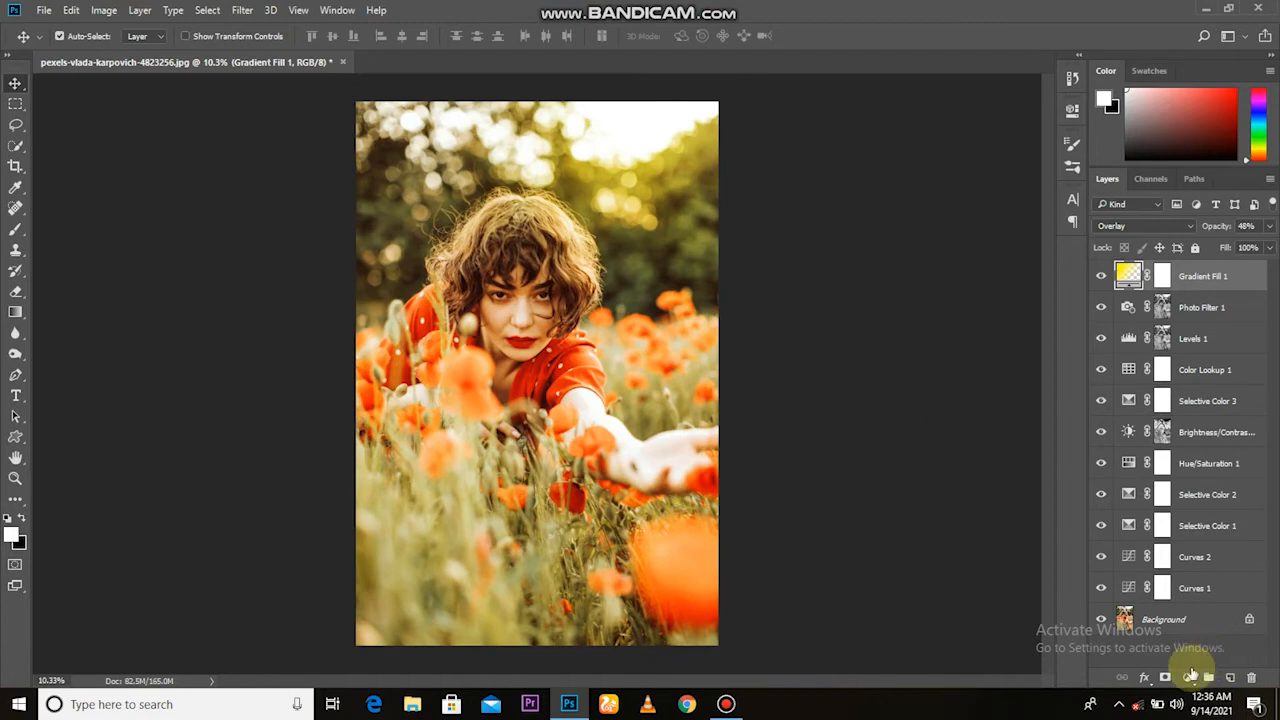
click(1189, 677)
click(1194, 665)
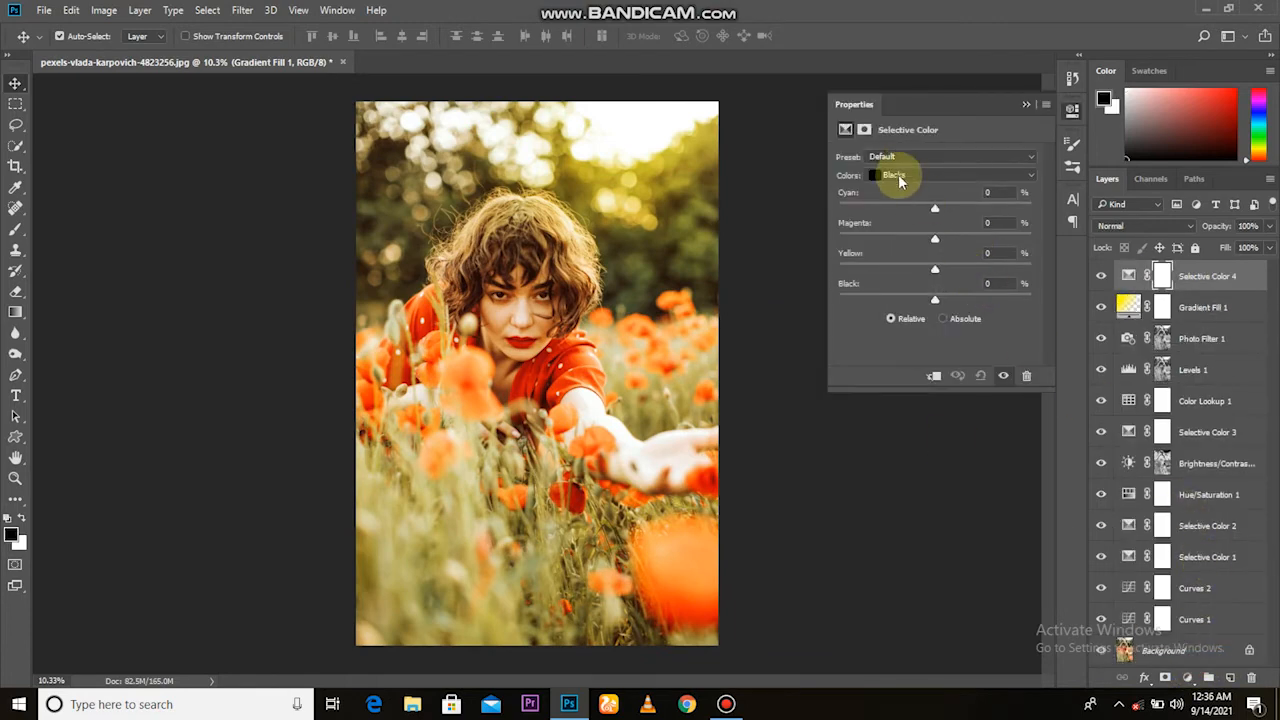
drag(996, 214, 922, 218)
drag(942, 266, 960, 272)
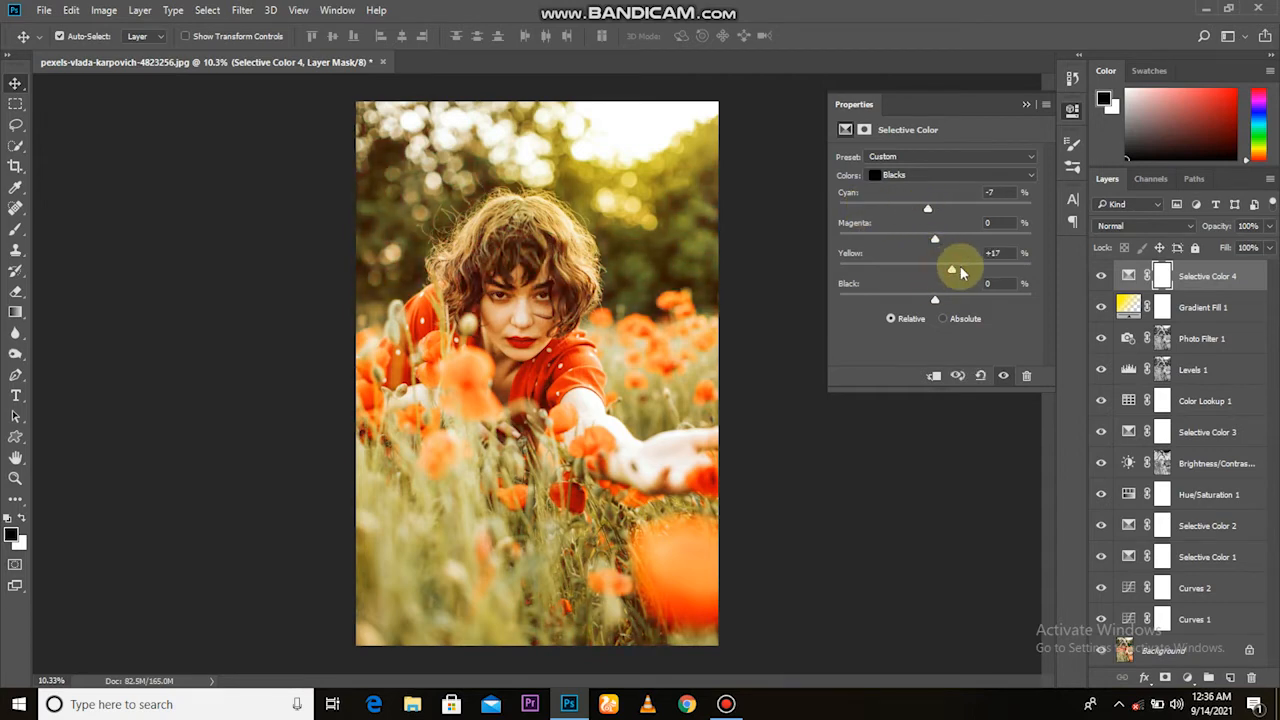
drag(771, 269, 1092, 283)
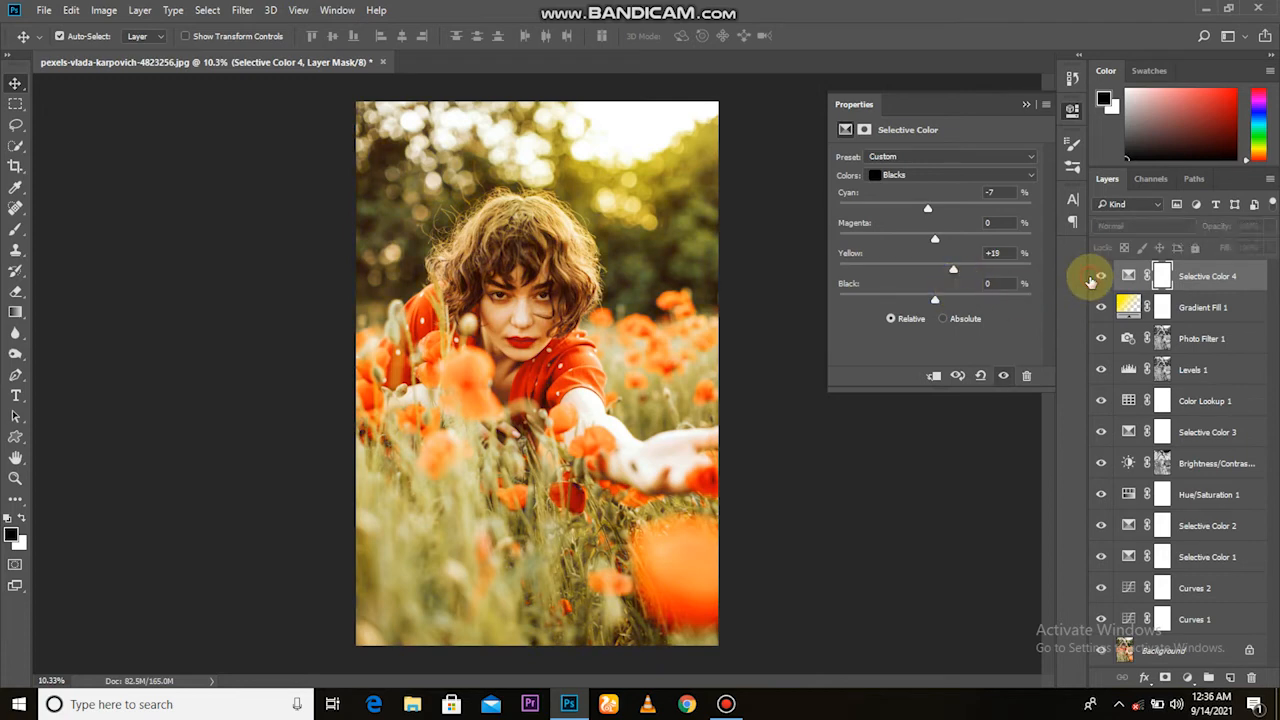
drag(1092, 283, 1095, 282)
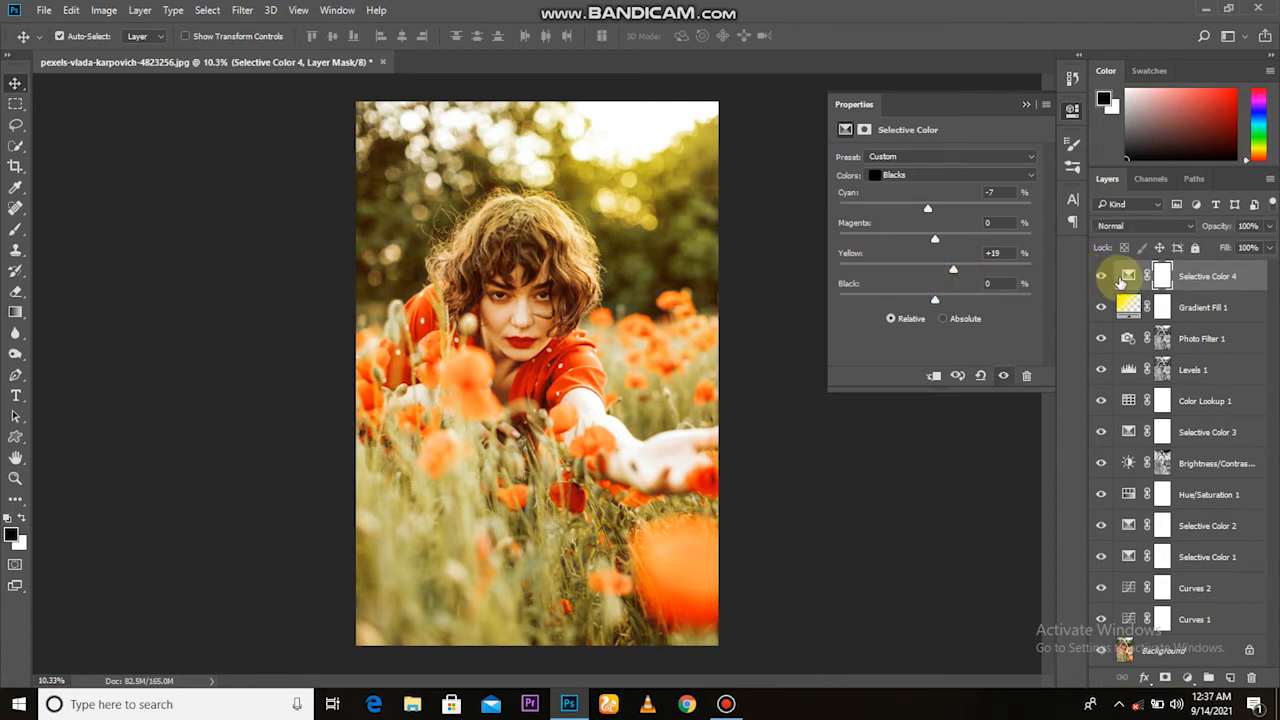
click(1024, 108)
click(1101, 275)
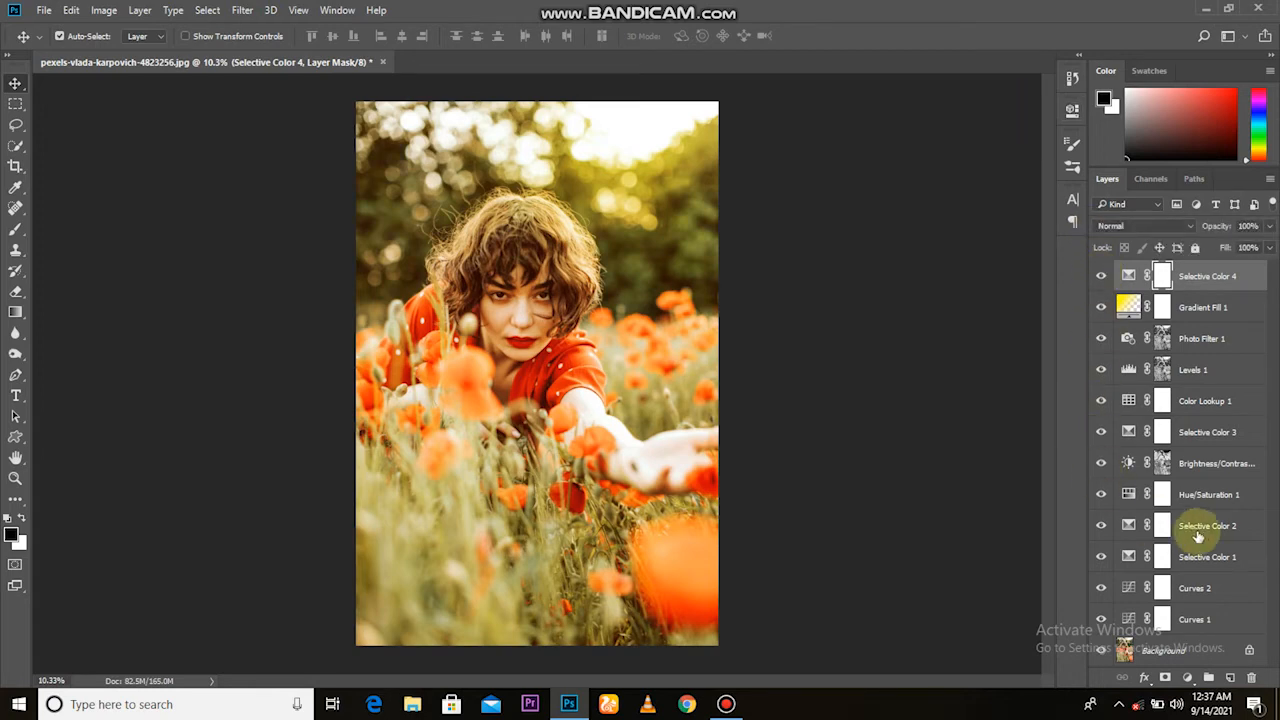
- Add a Curves adjustment layer and darken the image by lowering the RGB curve's white point to about half its output
click(1182, 679)
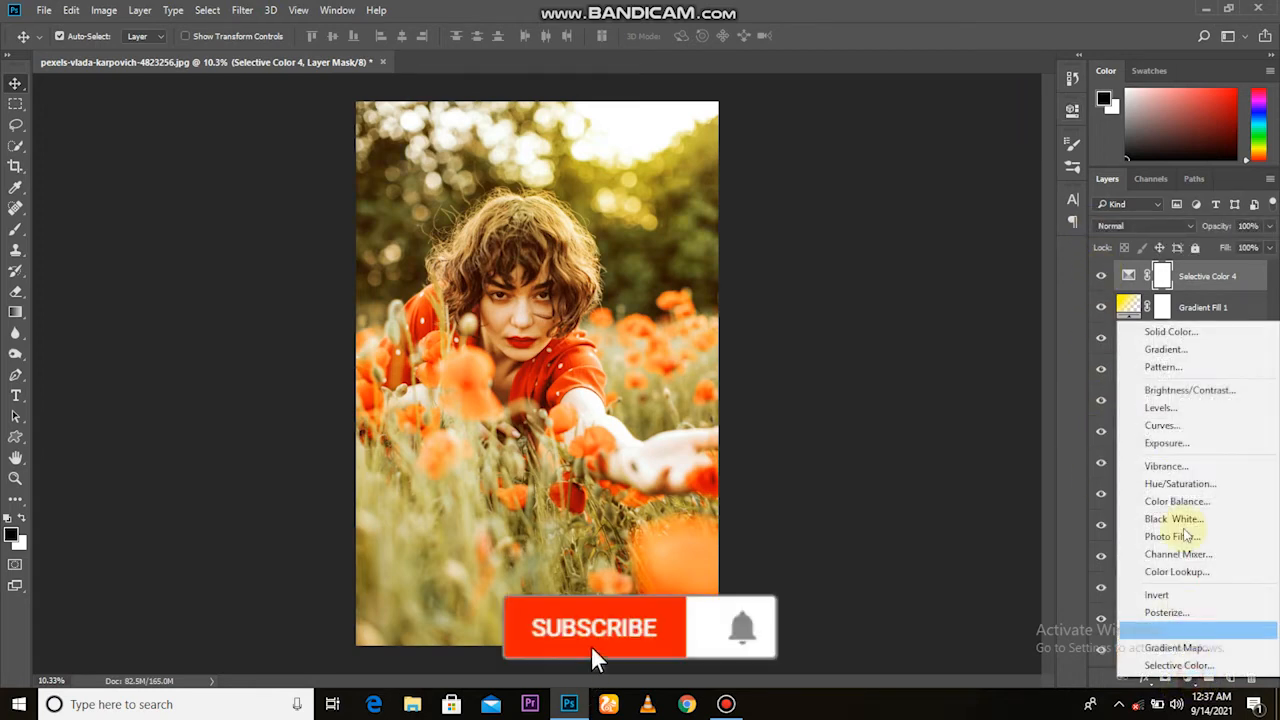
click(1160, 425)
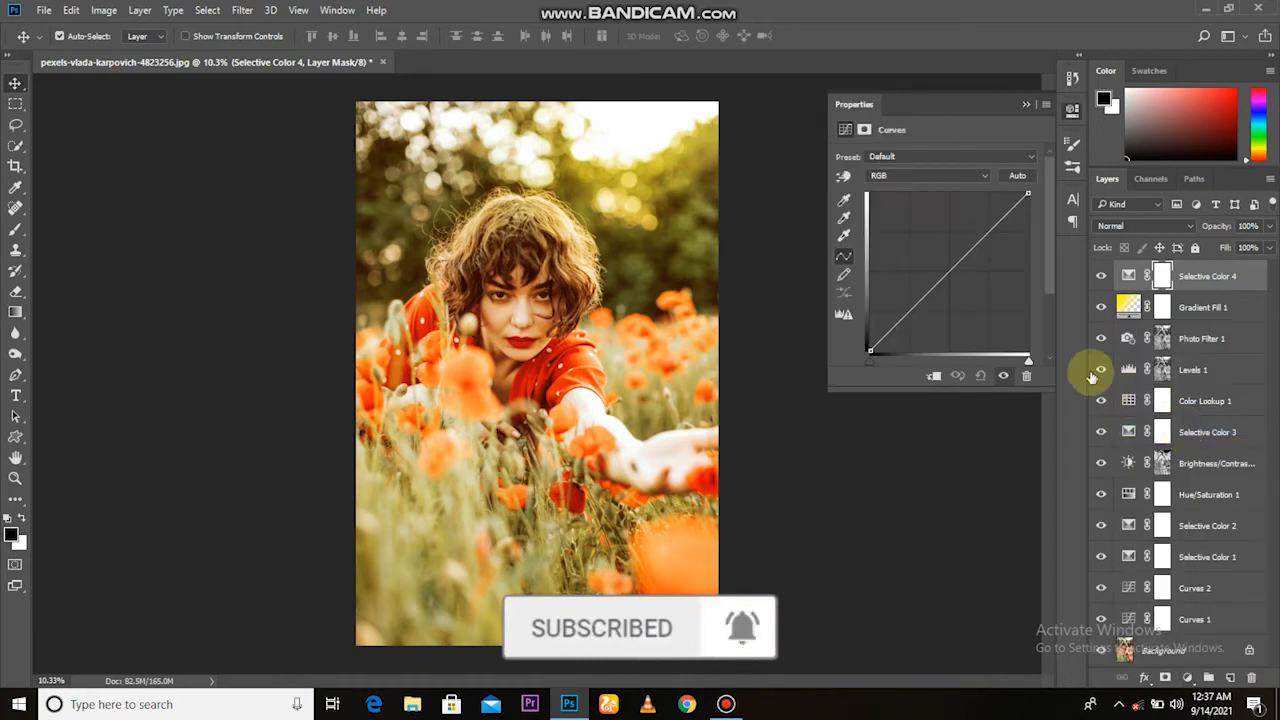
click(1028, 195)
drag(1028, 195, 1028, 271)
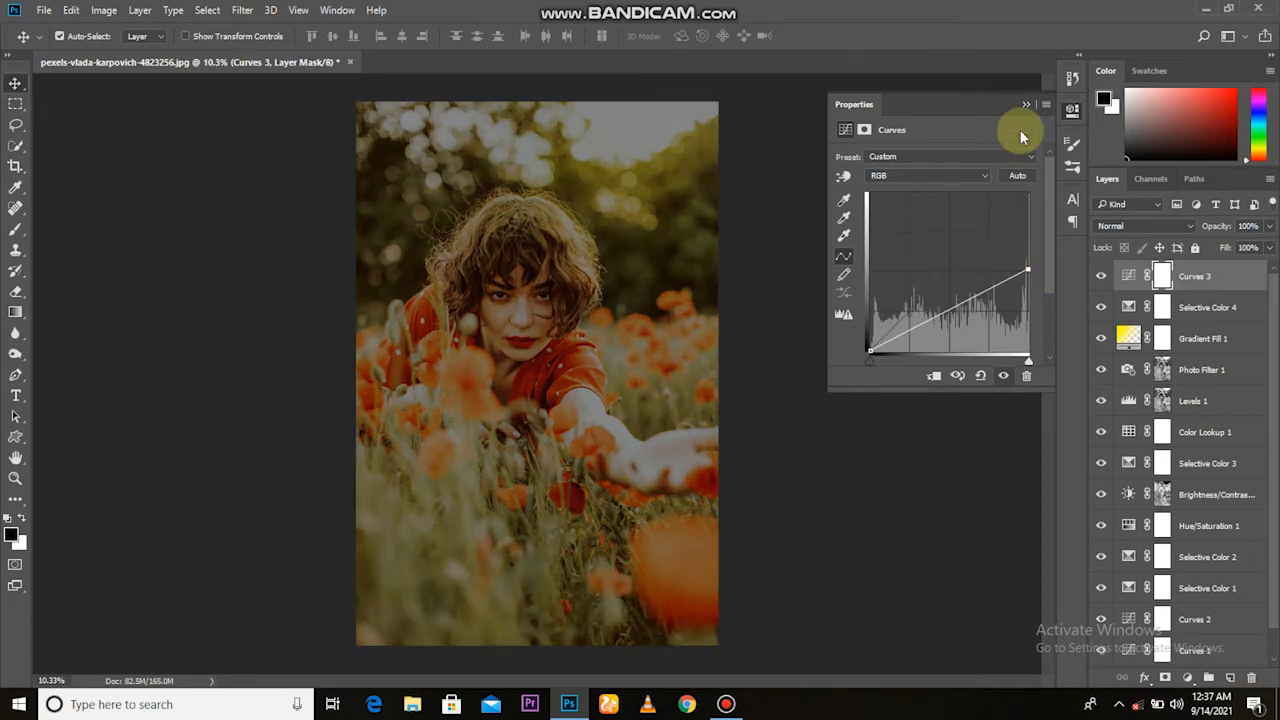
click(1023, 106)
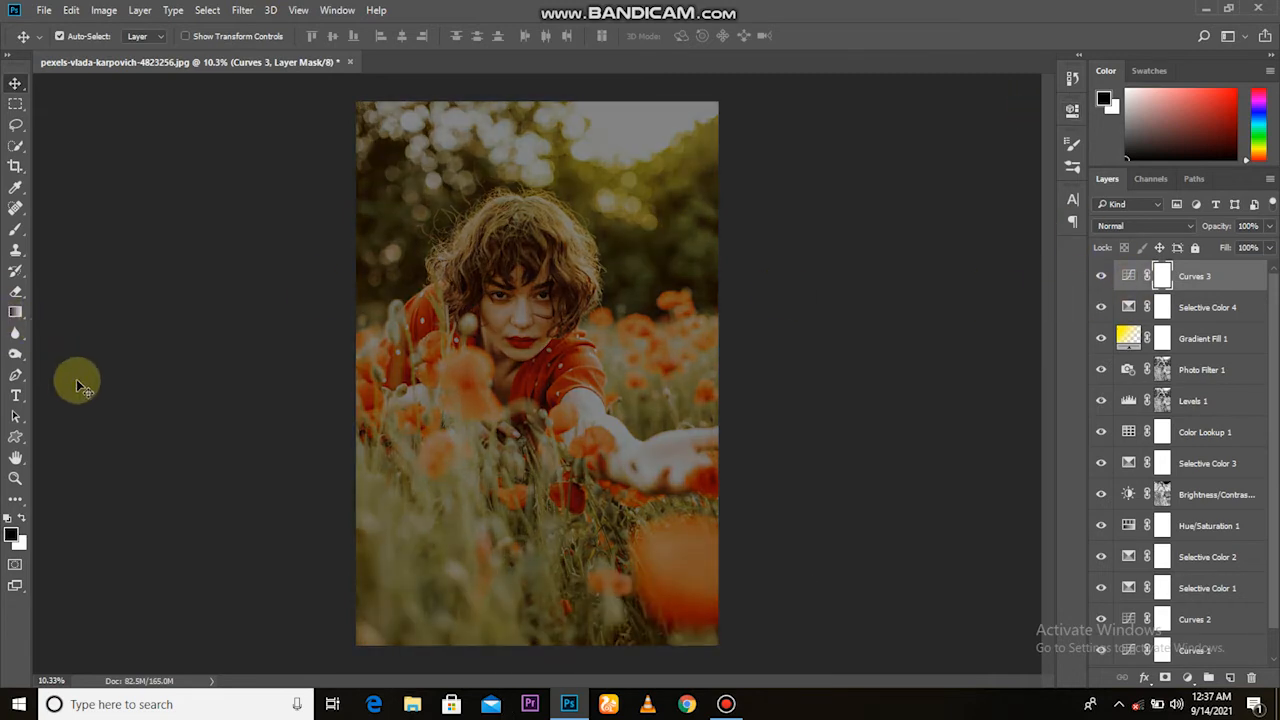
- Paint black over the woman and central area on the new Curves mask with a brush enlarged to 4200, and compare the resulting vignette
click(22, 235)
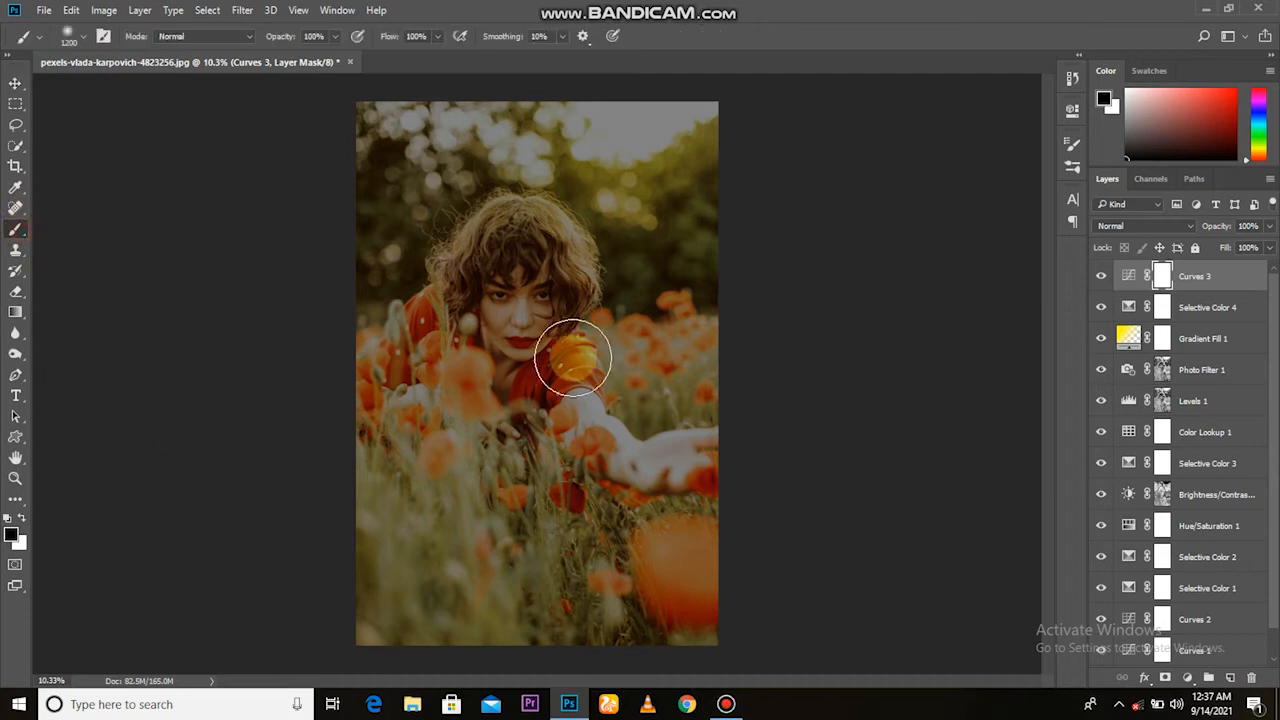
key(bracketright)
key(bracketright)
key(bracketright)
key(bracketright)
key(bracketright)
key(bracketright)
key(bracketright)
key(bracketright)
key(bracketright)
key(bracketright)
key(bracketright)
key(bracketright)
key(bracketright)
key(bracketright)
key(bracketright)
key(bracketright)
key(bracketright)
key(bracketright)
key(bracketright)
key(bracketright)
key(bracketright)
key(bracketright)
key(bracketright)
key(bracketright)
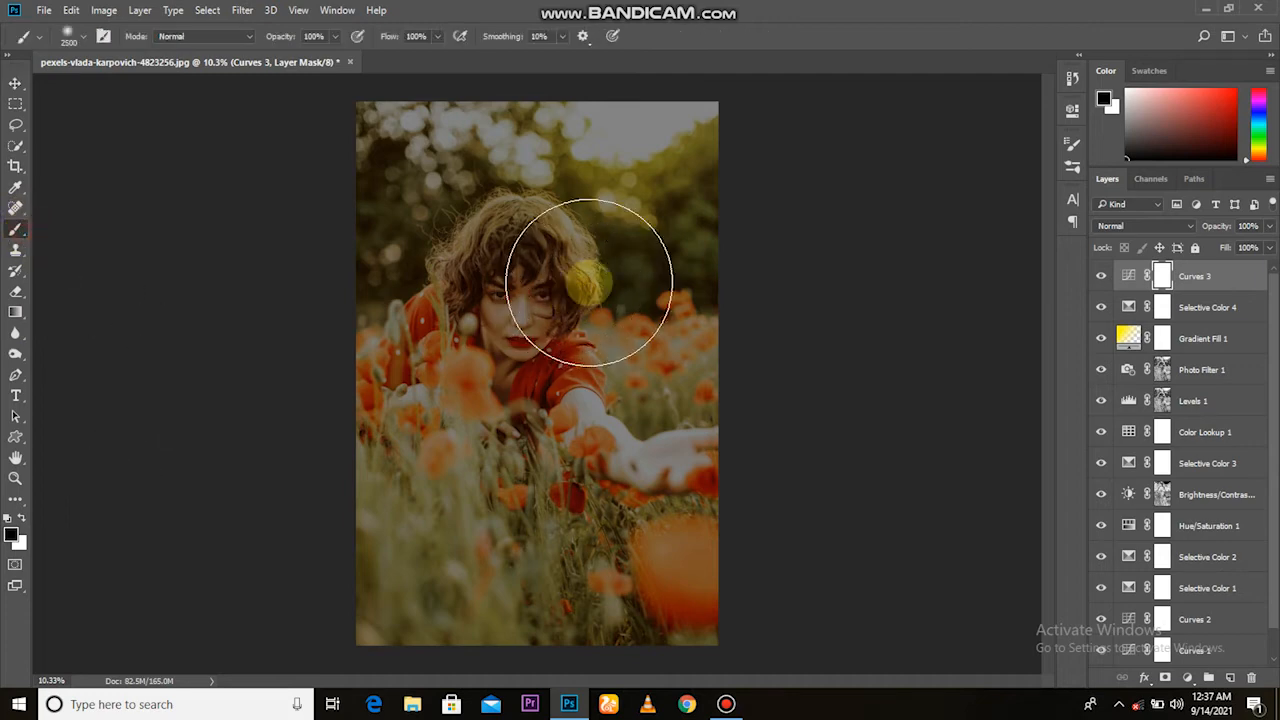
key(bracketright)
key(bracketright)
click(630, 212)
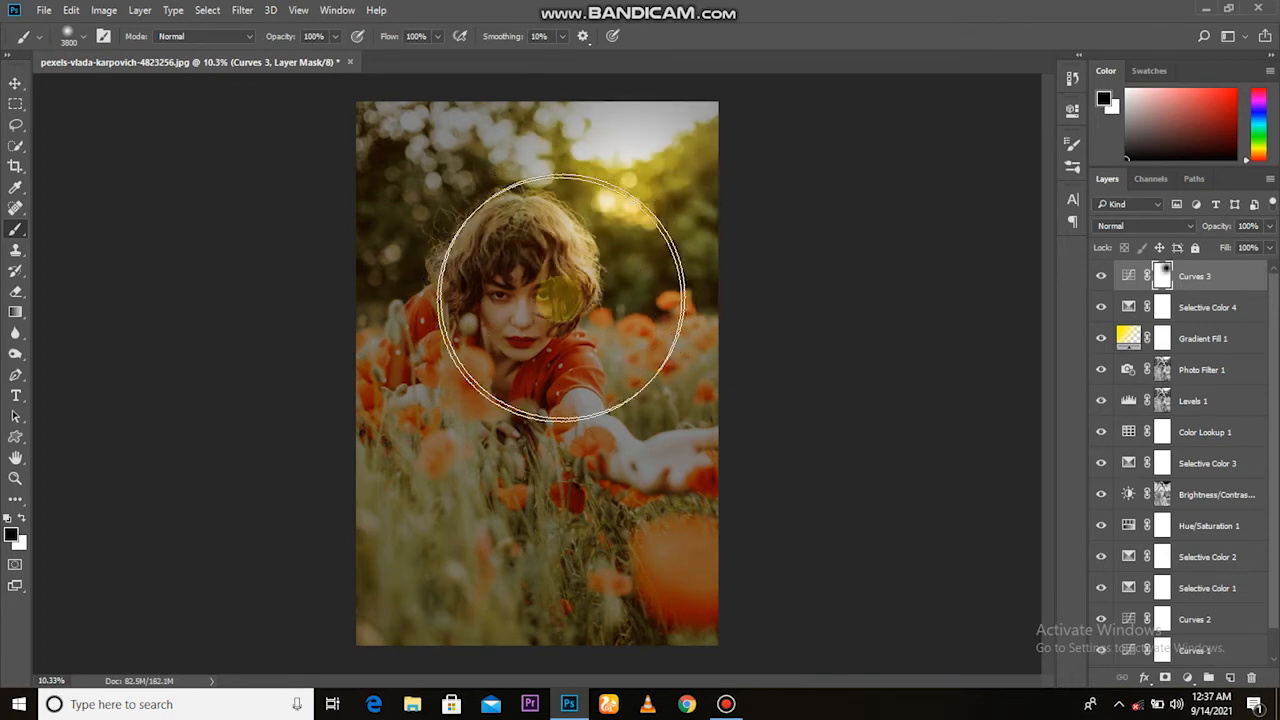
click(530, 310)
key(bracketright)
key(bracketright)
key(bracketright)
key(bracketright)
drag(615, 415, 523, 328)
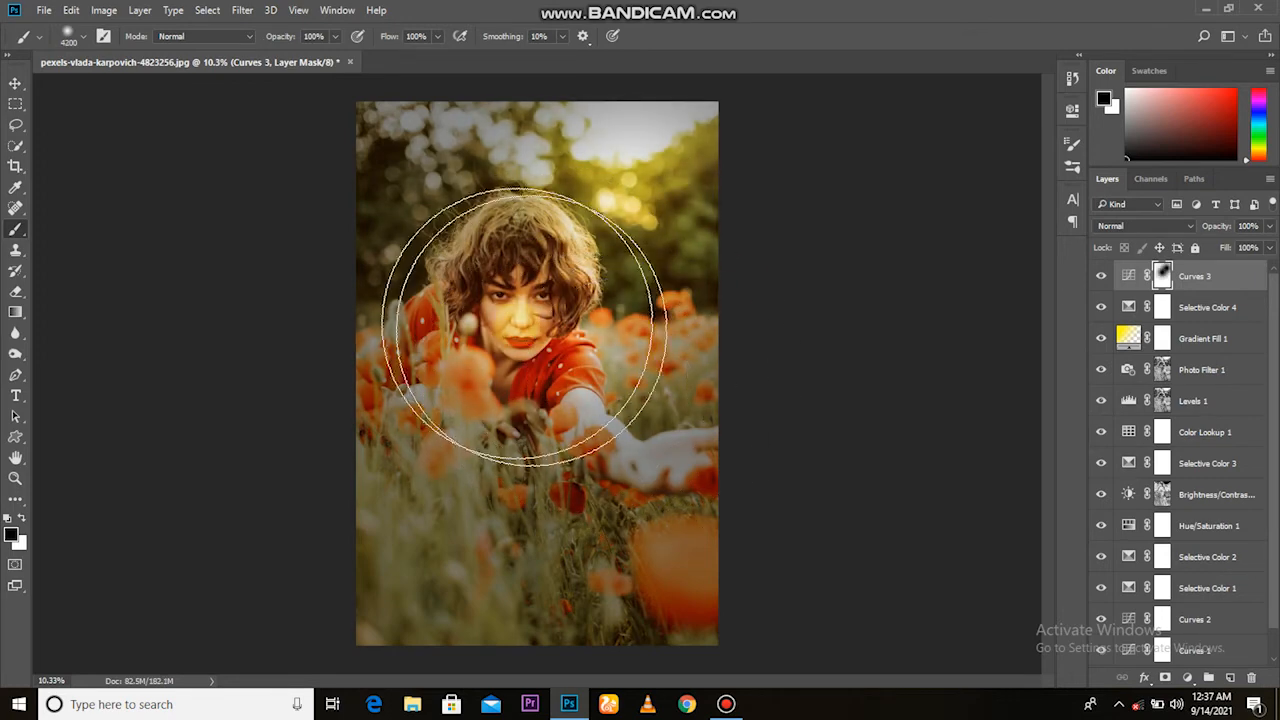
click(635, 234)
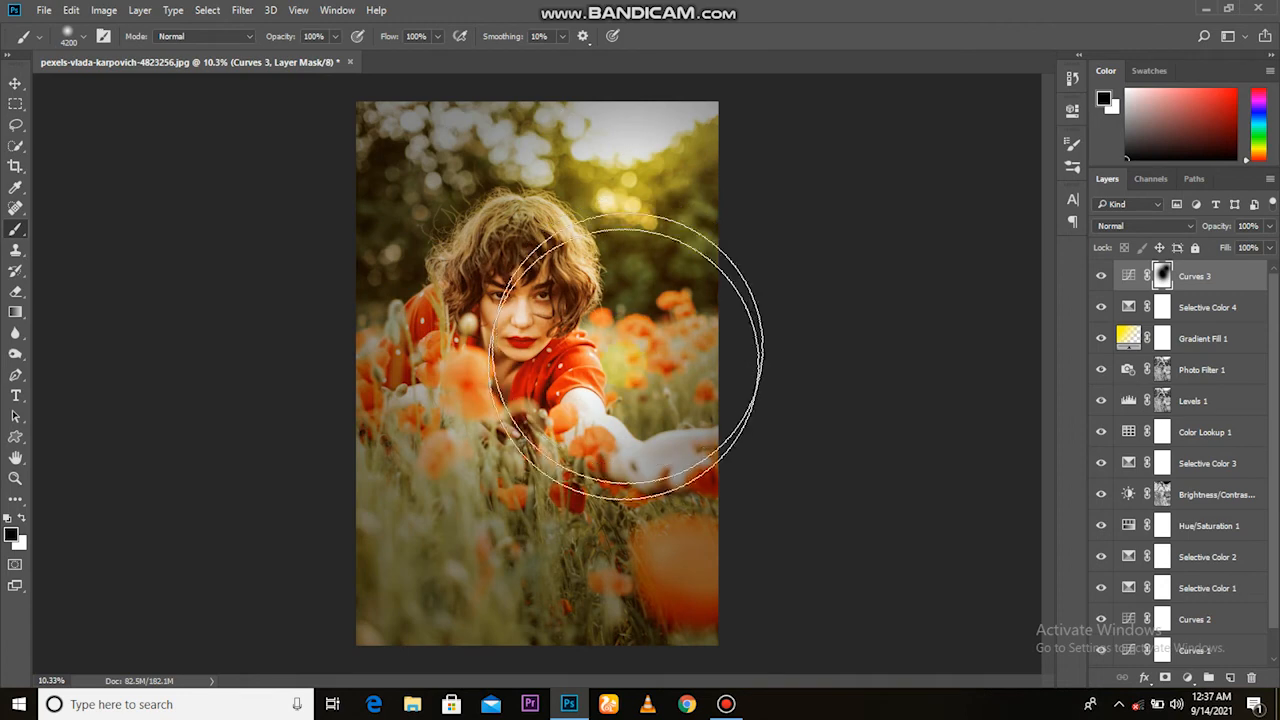
mouse_move(601, 460)
mouse_down()
mouse_move(506, 378)
mouse_move(502, 217)
mouse_move(508, 330)
mouse_move(490, 430)
mouse_move(505, 474)
mouse_move(568, 510)
mouse_move(600, 507)
mouse_move(637, 475)
mouse_move(642, 500)
mouse_move(510, 480)
mouse_move(498, 300)
mouse_move(574, 272)
mouse_move(616, 235)
mouse_move(541, 248)
mouse_move(572, 486)
mouse_move(540, 550)
mouse_move(493, 445)
mouse_move(578, 297)
mouse_move(647, 218)
mouse_move(536, 265)
mouse_move(549, 212)
mouse_move(575, 497)
mouse_move(607, 420)
mouse_move(560, 305)
mouse_up()
click(1104, 282)
click(1104, 282)
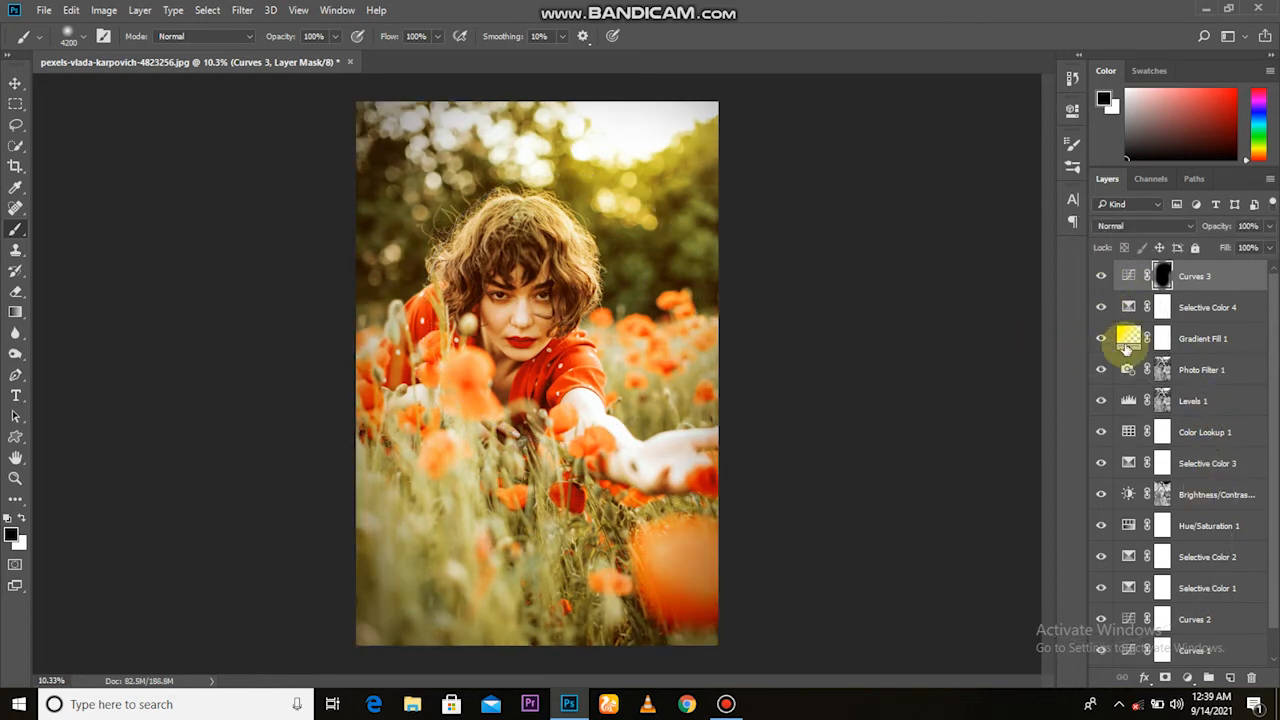
- Add a Solid Color fill layer above the vignette Curves layer, using a fully saturated bright yellow
click(1188, 678)
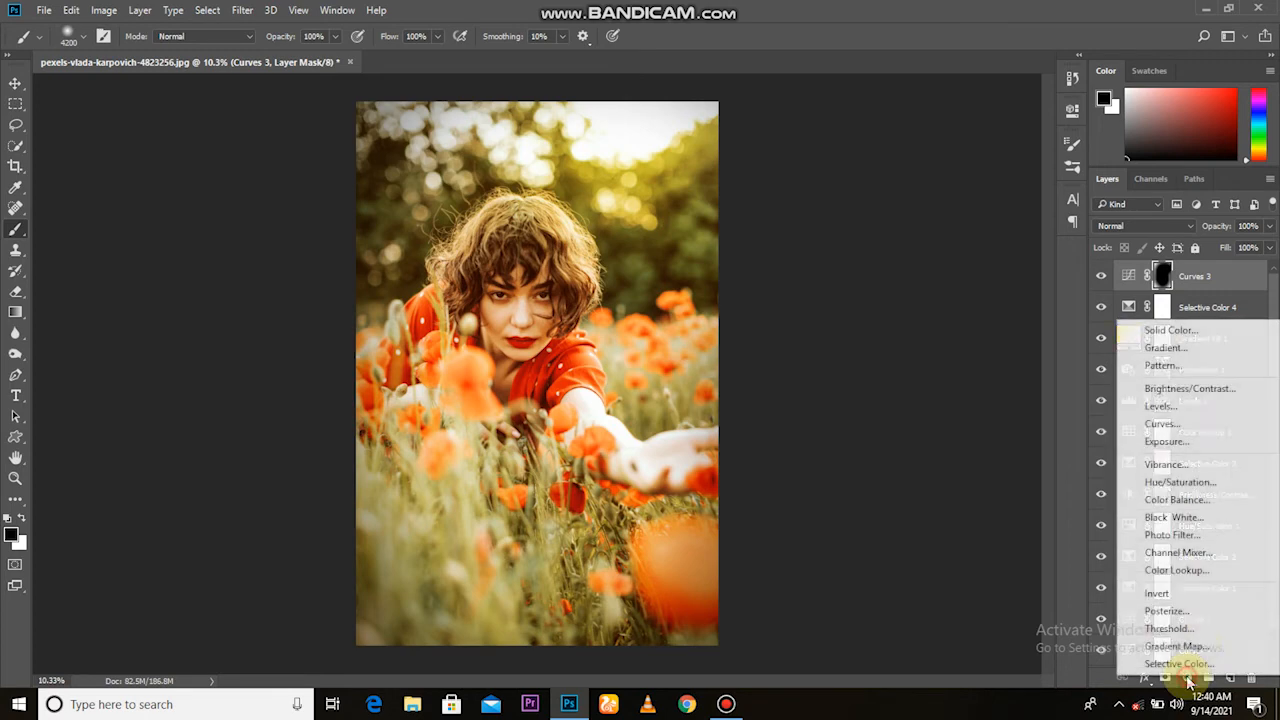
click(1175, 347)
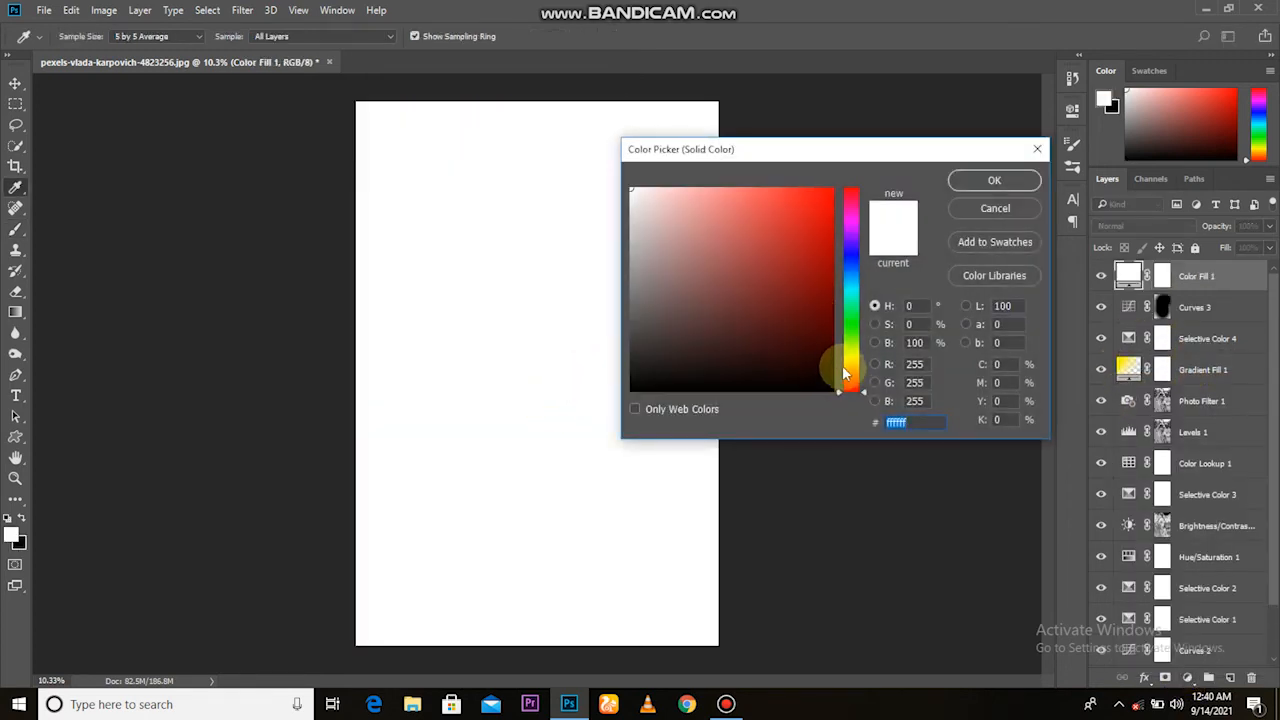
drag(843, 374, 856, 368)
drag(789, 251, 836, 186)
click(965, 180)
- Blend the yellow fill layer in Soft Light at 14% opacity, and compare the image with and without it
click(1134, 225)
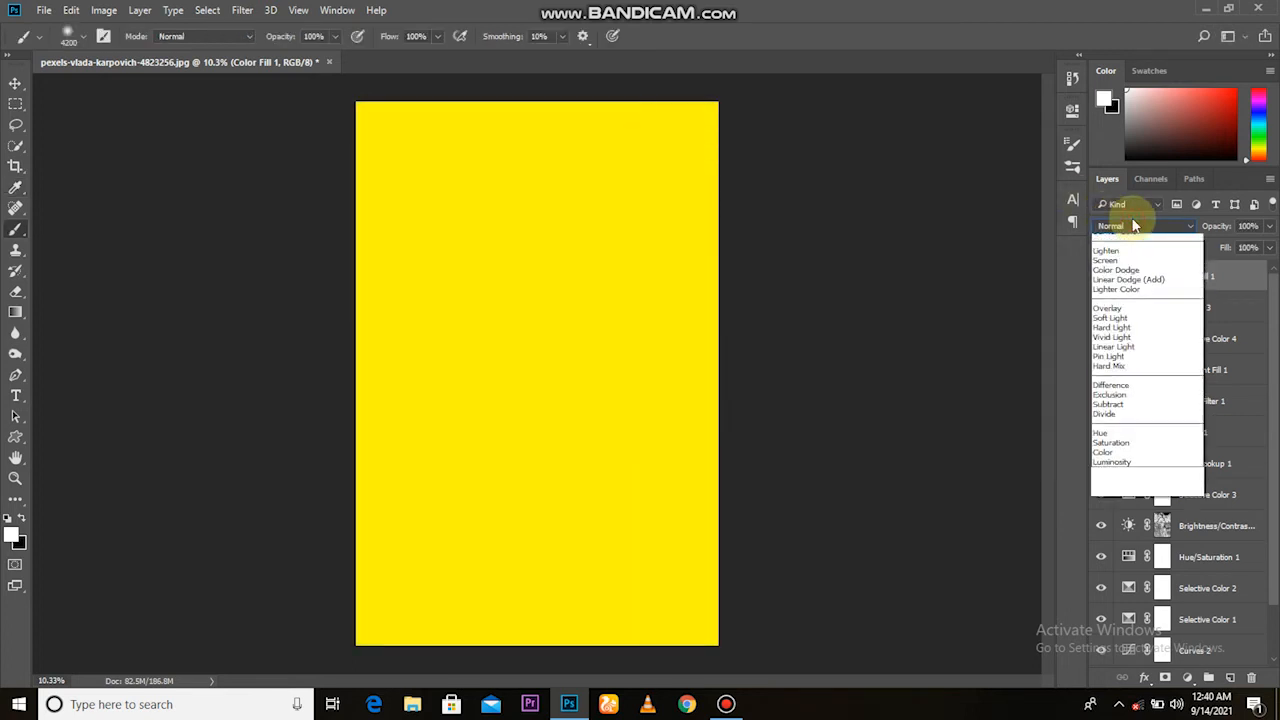
click(1128, 401)
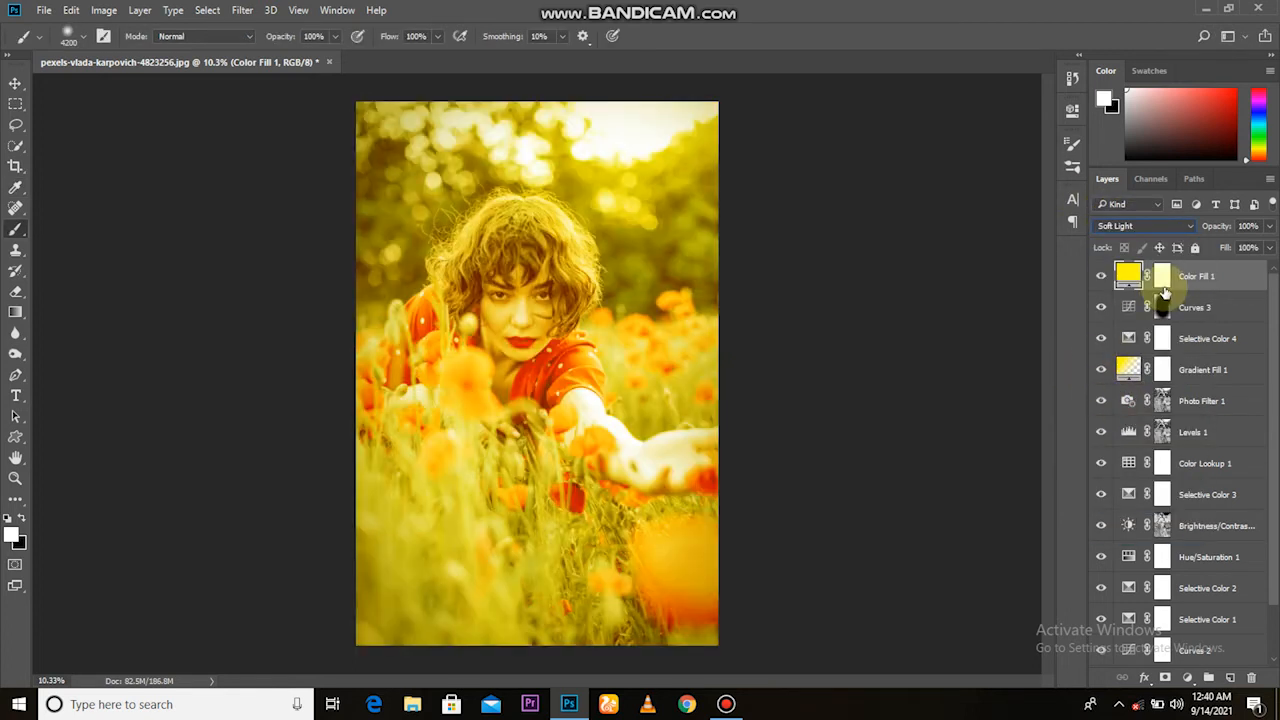
drag(1205, 232, 1177, 250)
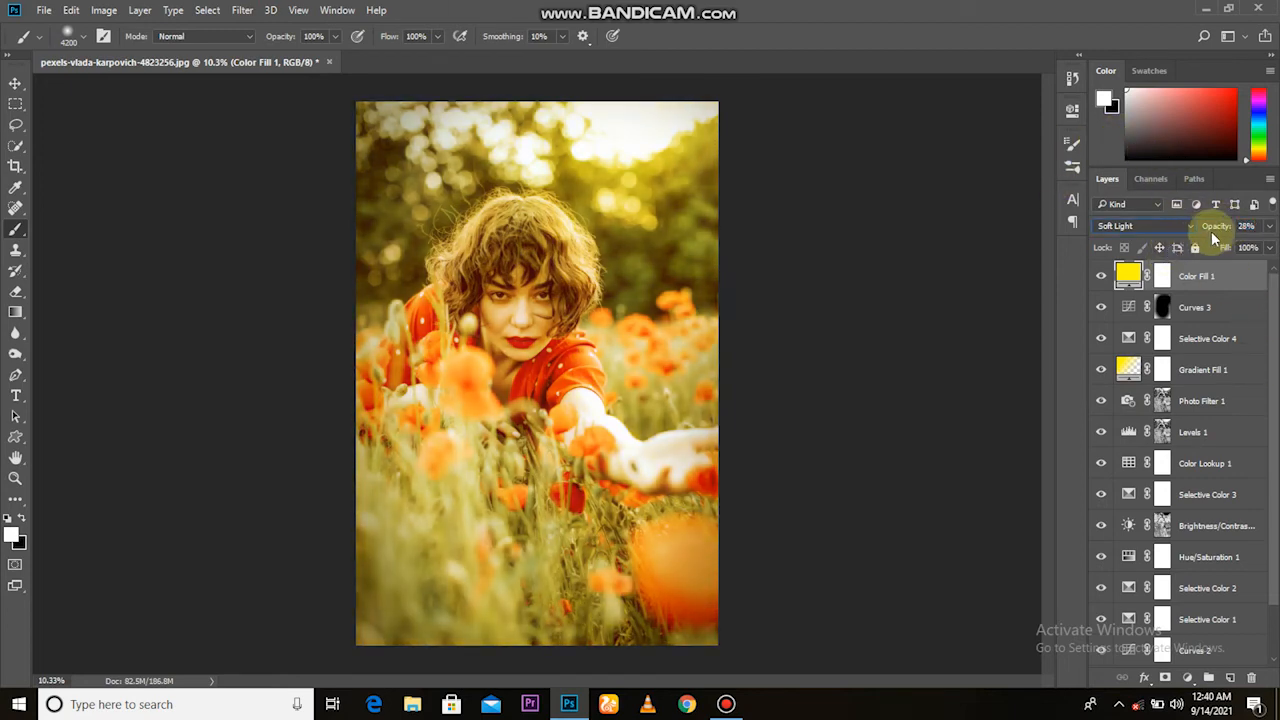
drag(1212, 232, 1208, 233)
click(1103, 278)
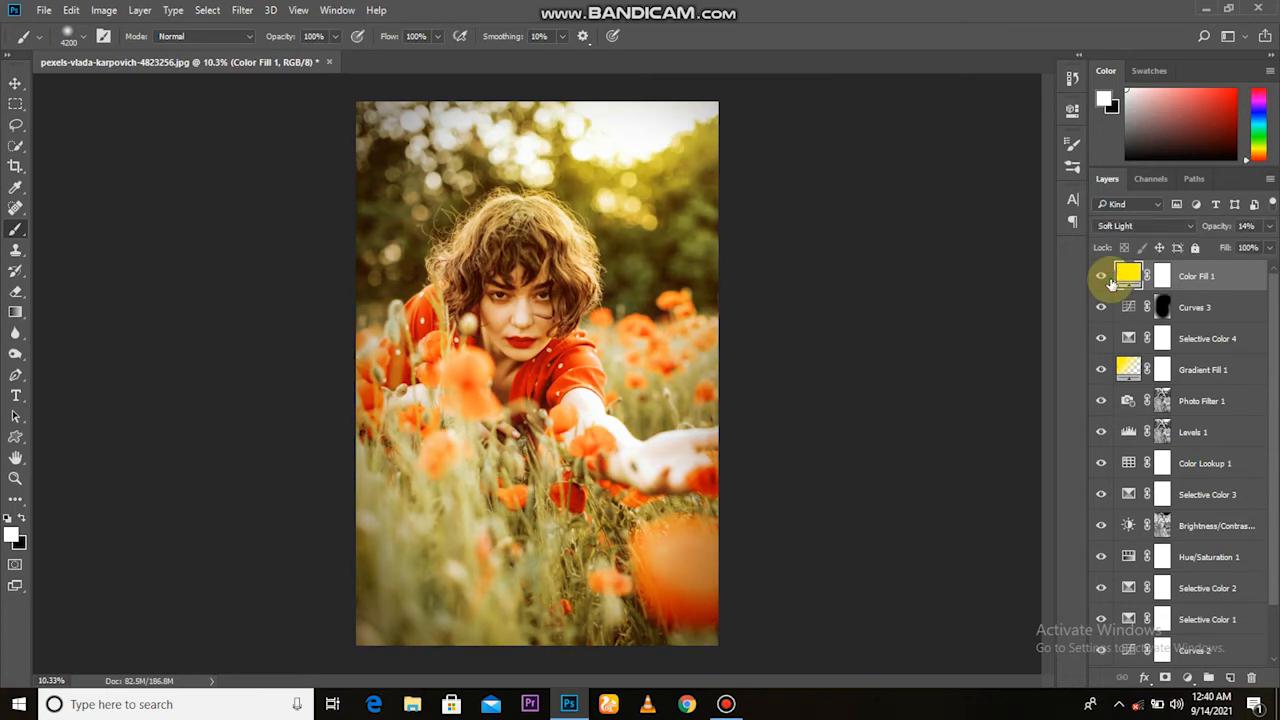
- Add a Gradient Map adjustment layer on top of the stack and load the Violet, Orange preset for editing
click(1188, 677)
click(1178, 654)
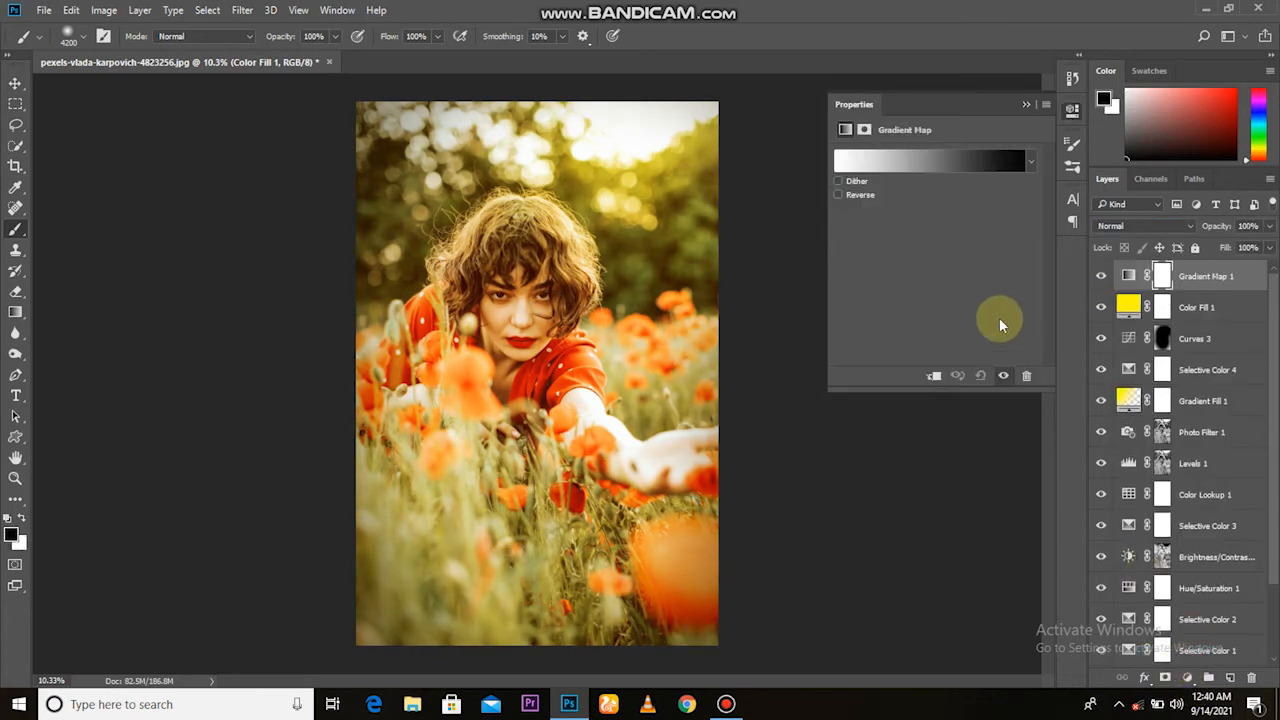
click(936, 158)
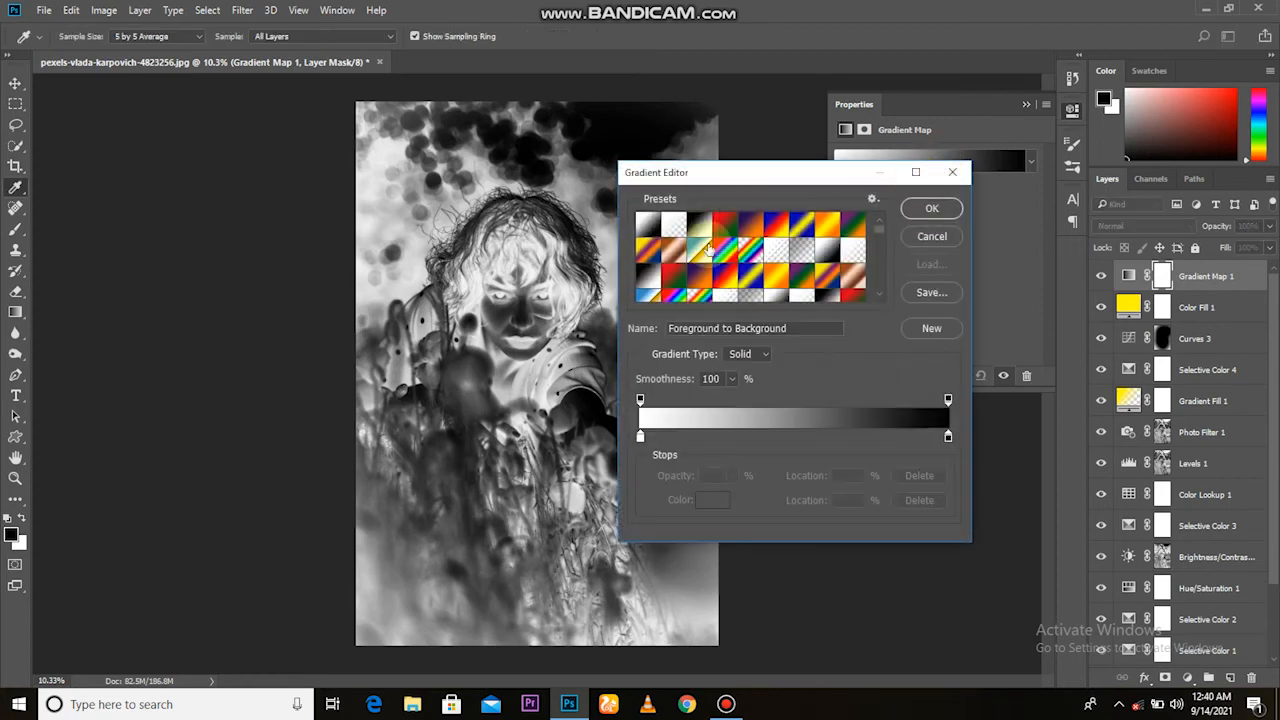
click(768, 290)
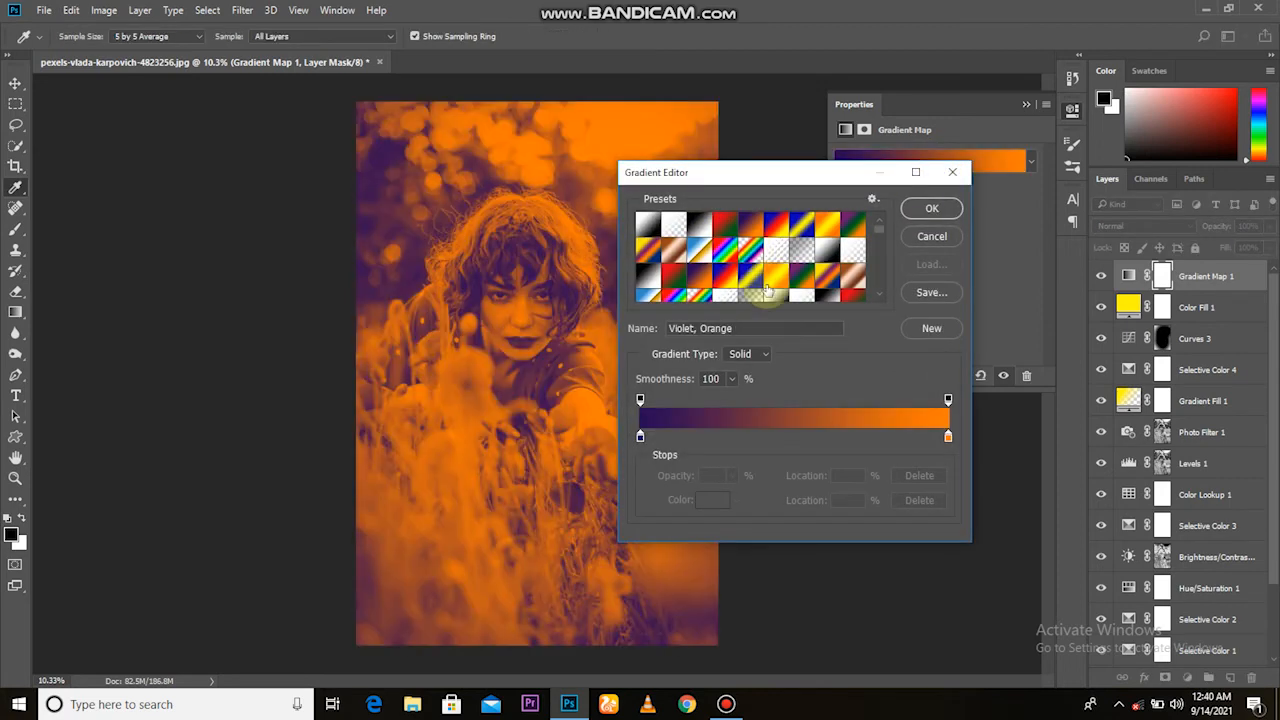
- Change the gradient map's orange end stop to the yellower orange ffae00 and accept the gradient
click(948, 437)
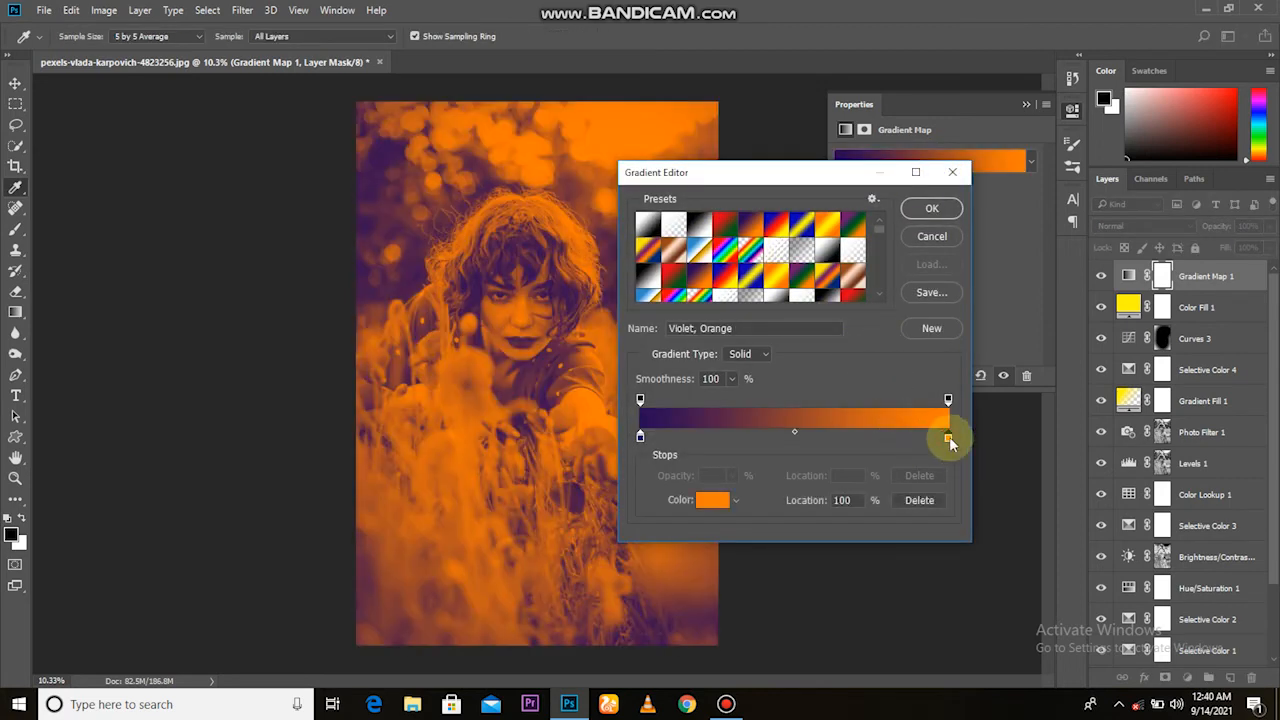
click(712, 500)
drag(843, 377, 846, 367)
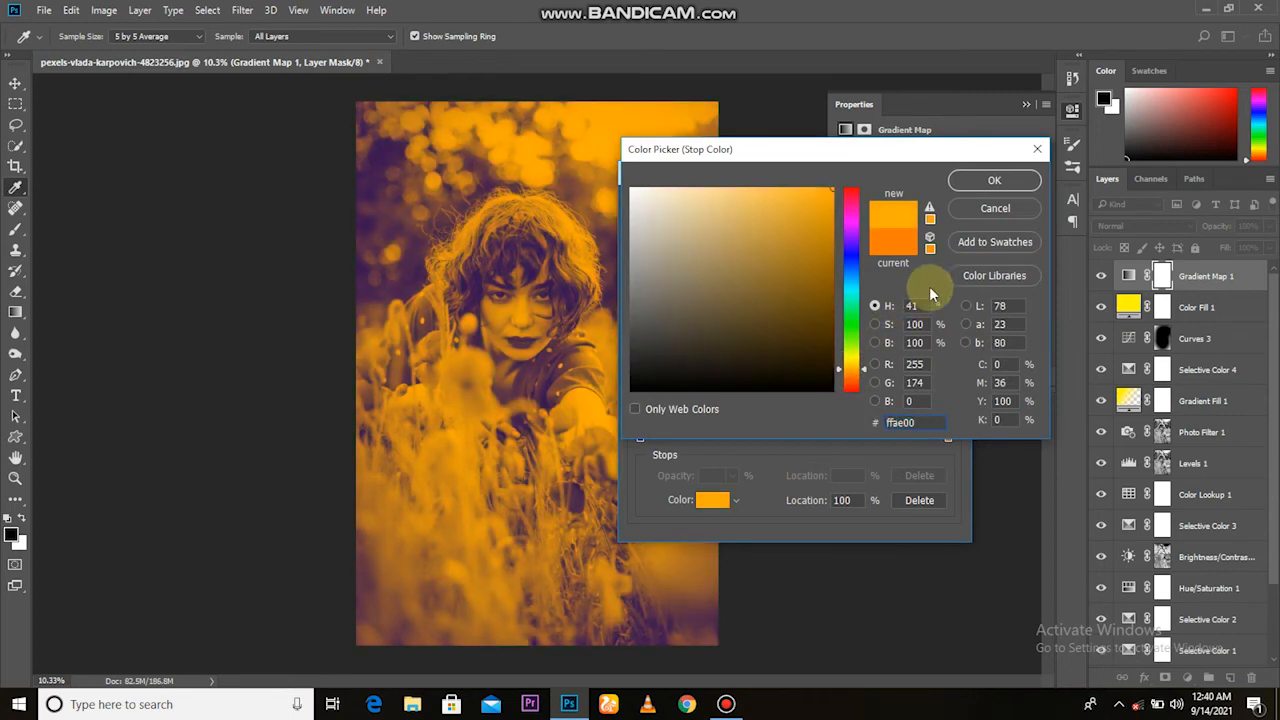
click(1009, 184)
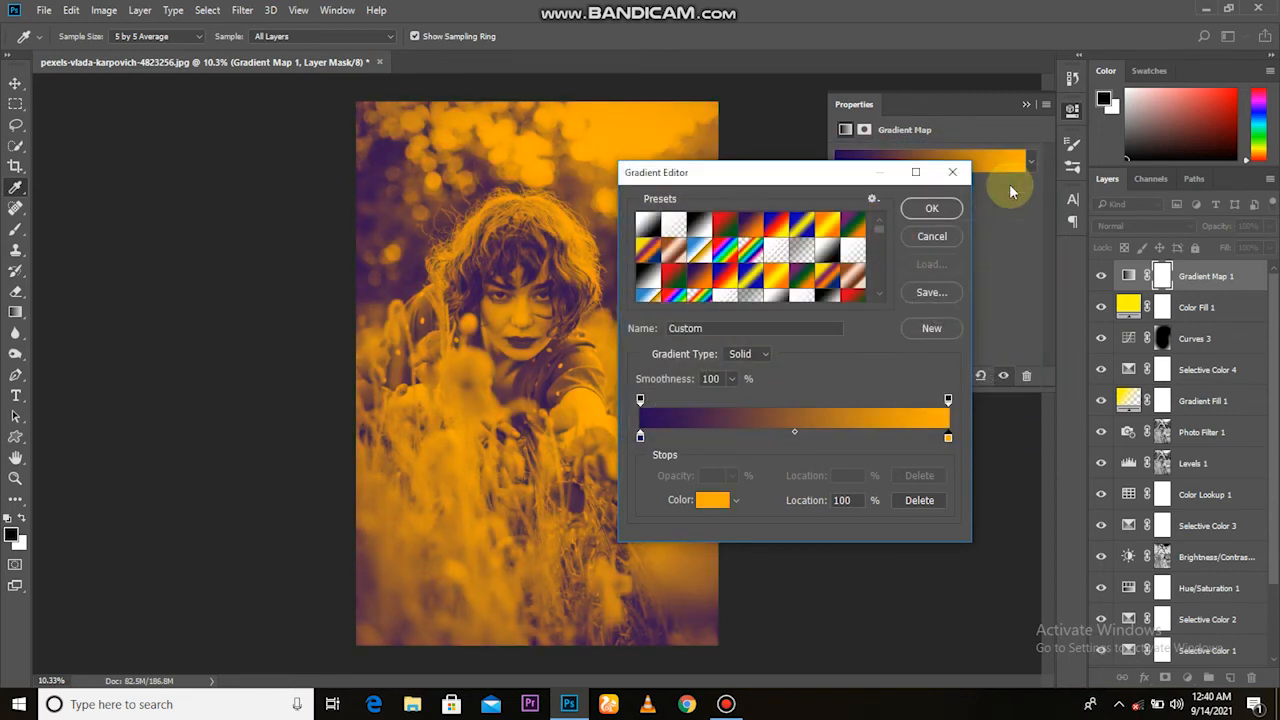
click(933, 206)
click(1024, 87)
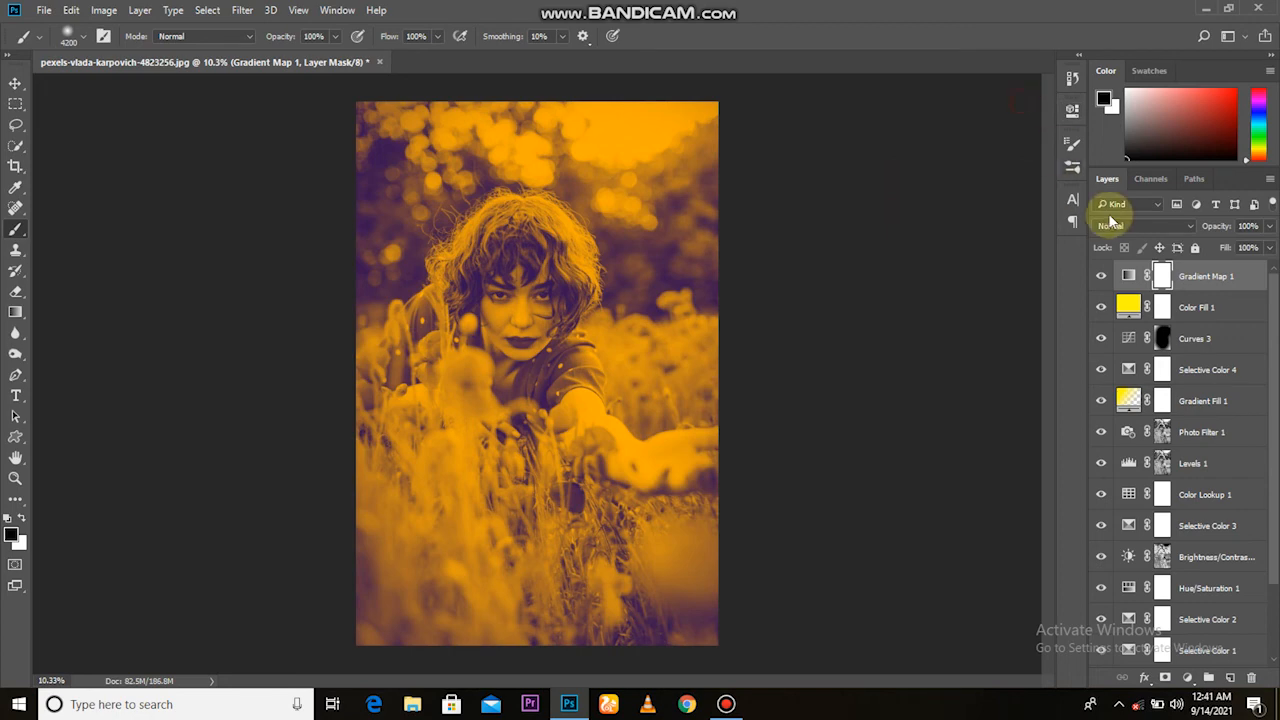
- Blend the Gradient Map layer in Soft Light at 12% opacity
click(1130, 225)
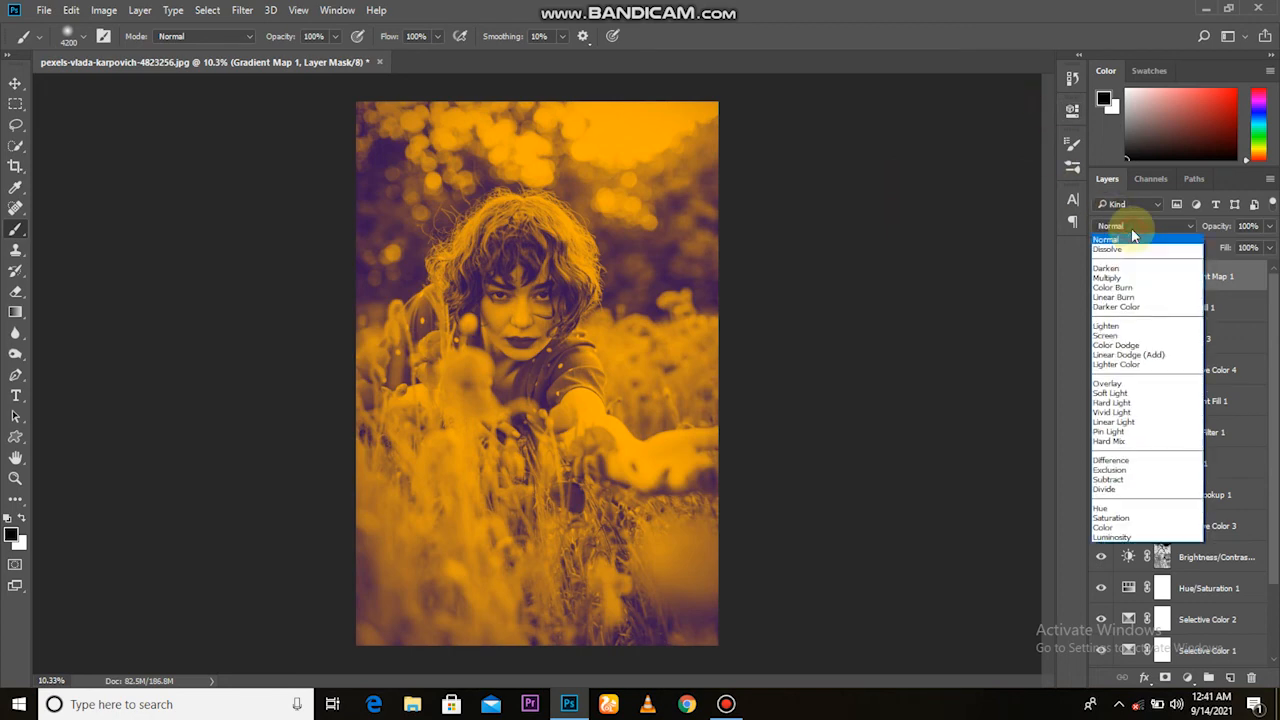
click(1138, 393)
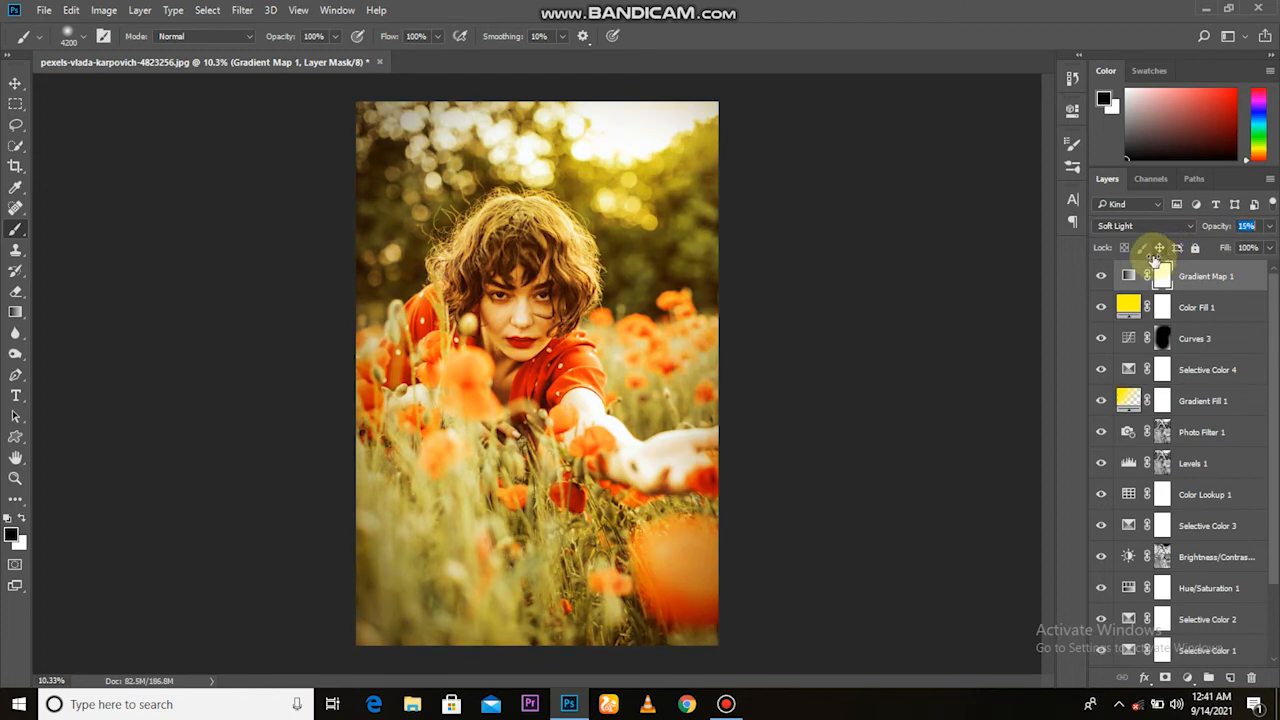
drag(1155, 258, 1112, 292)
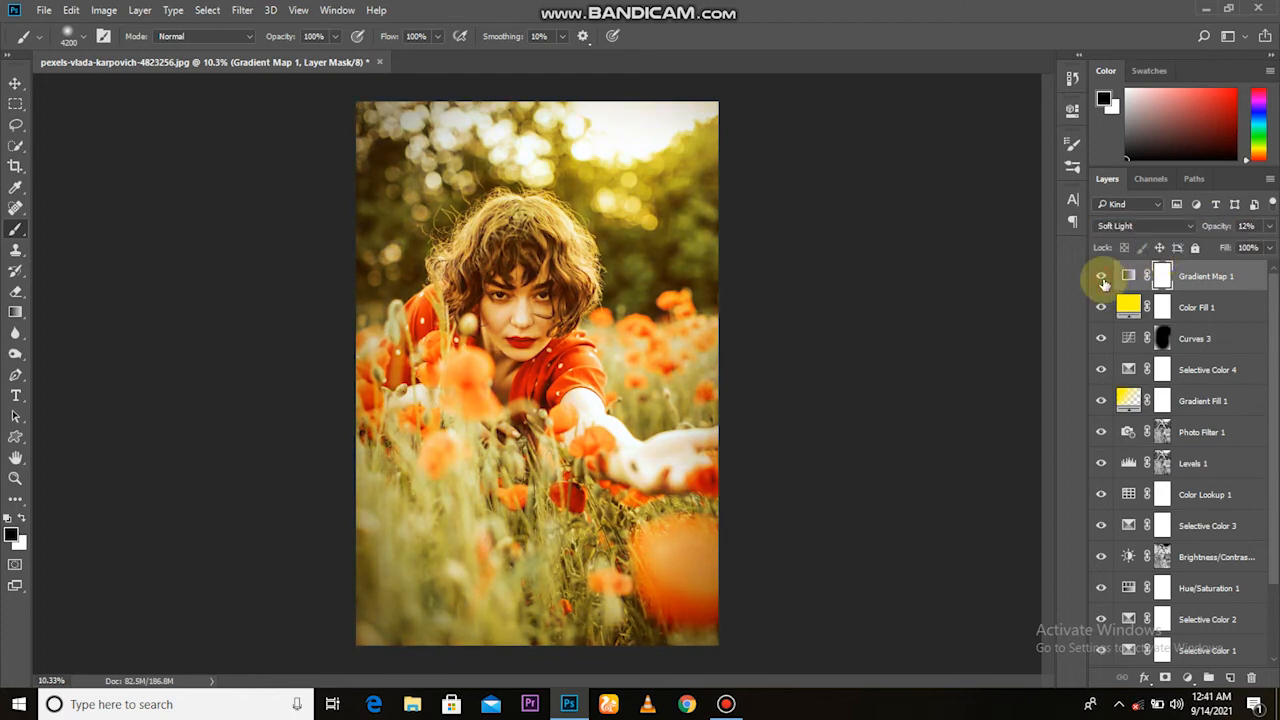
- Stamp all visible layers into a new layer on top of the stack and open it in the Camera Raw Filter
click(15, 83)
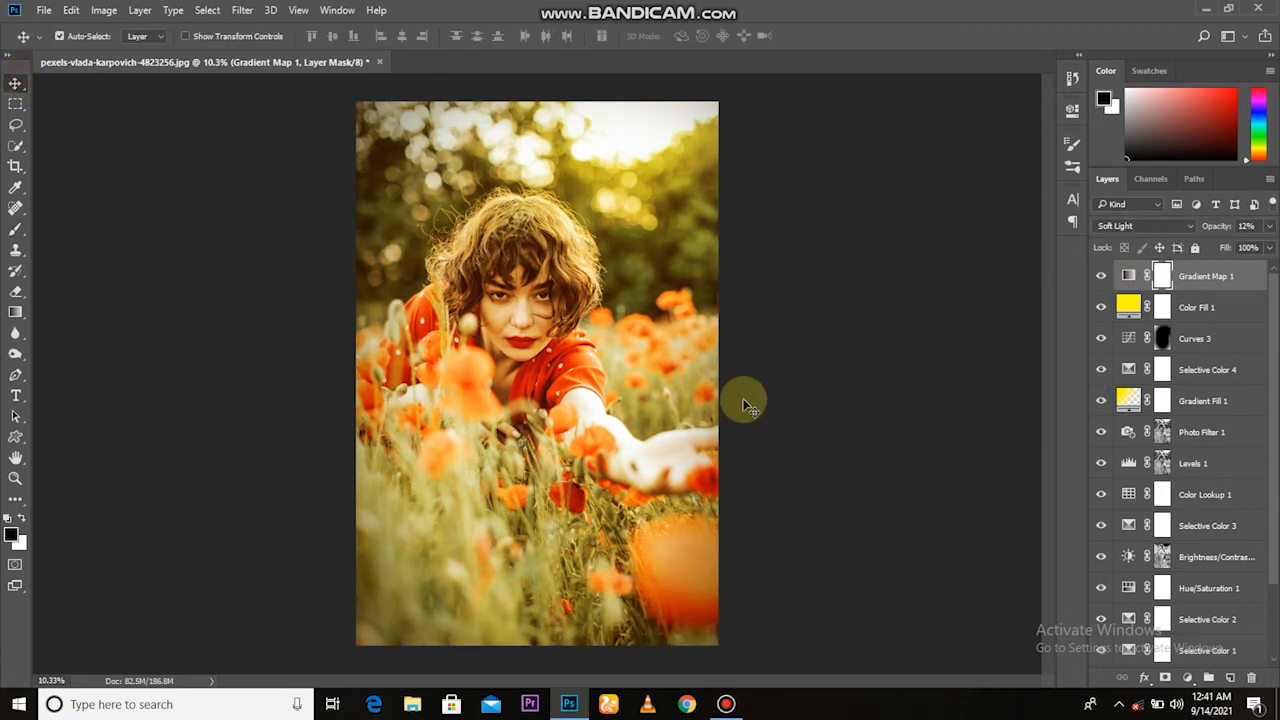
scroll(748, 405, up, 1)
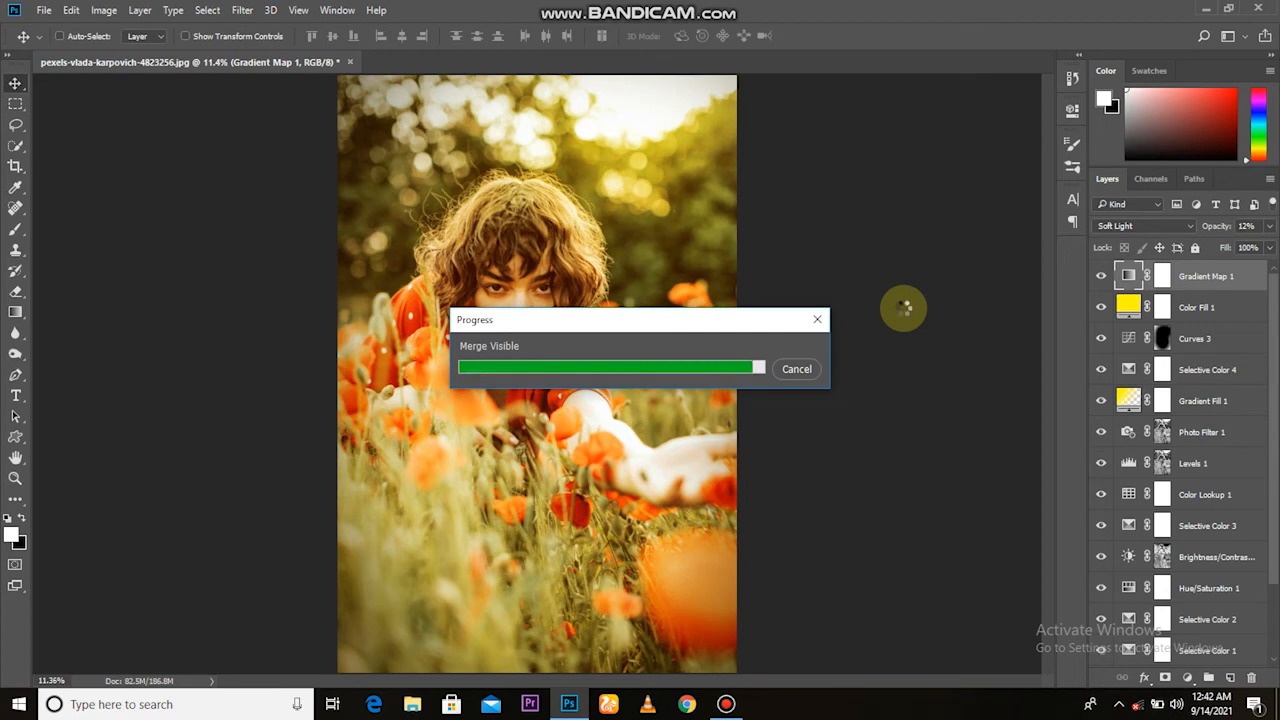
click(242, 10)
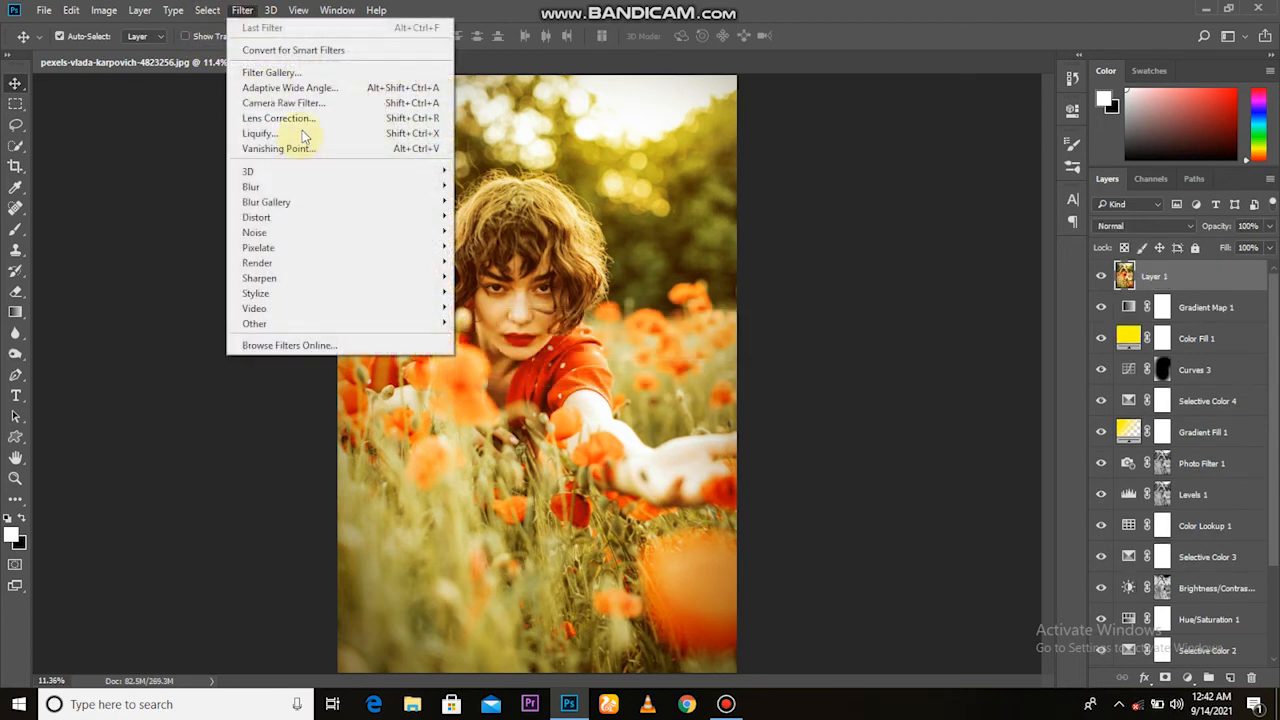
click(313, 103)
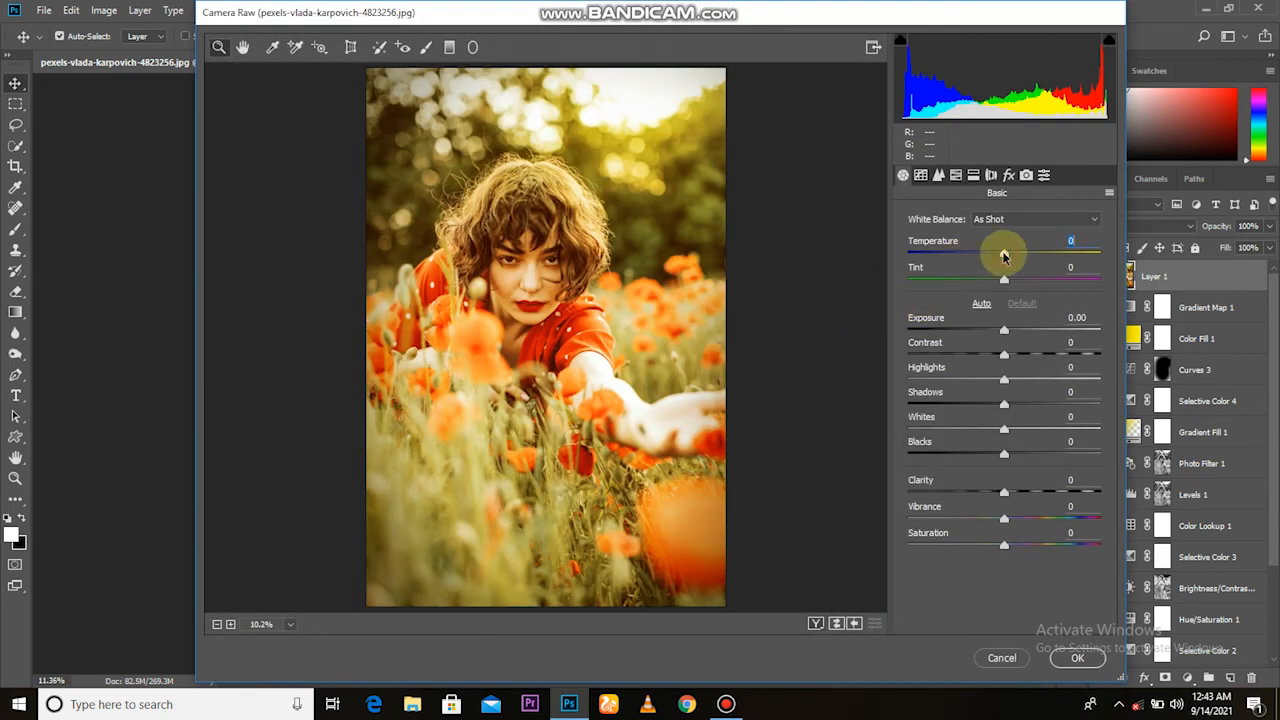
- In Camera Raw, set Temperature +7, Tint +18, Contrast +15, Highlights -34, Shadows -15, Whites -17, Blacks -9, Clarity +8 and Vibrance +17
drag(1004, 257, 1021, 280)
drag(1002, 356, 991, 457)
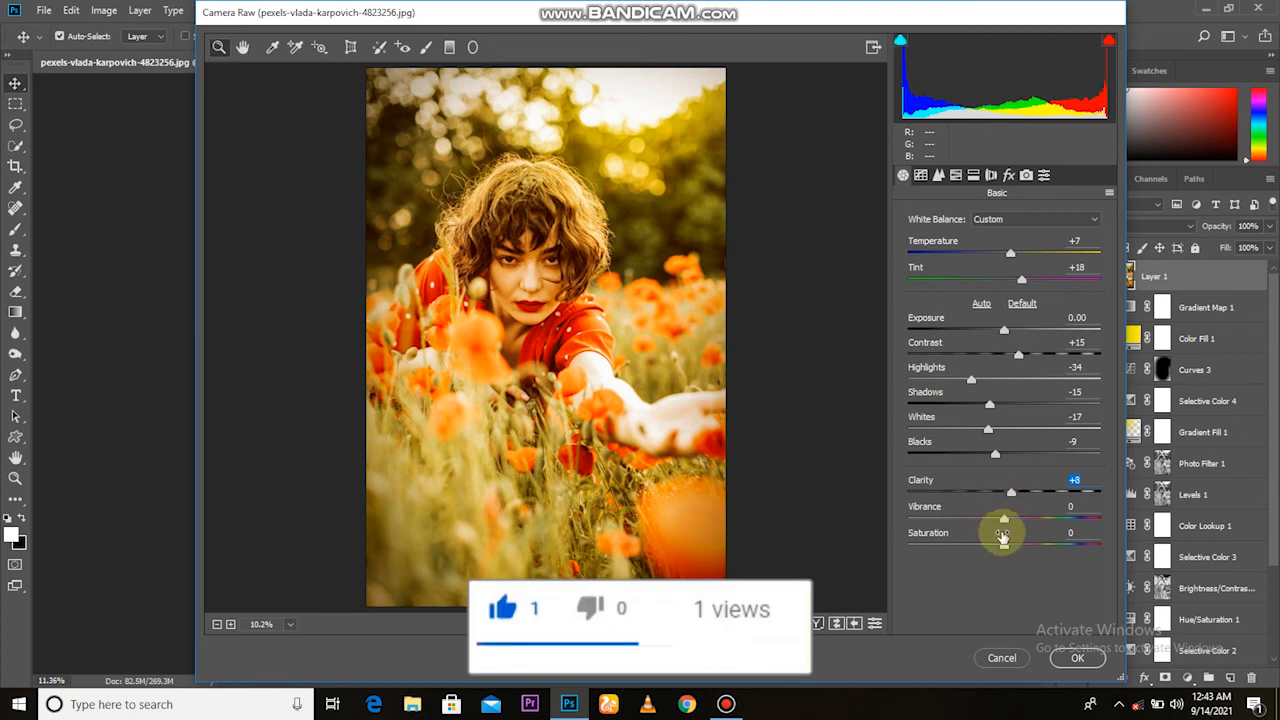
drag(1018, 522, 1021, 519)
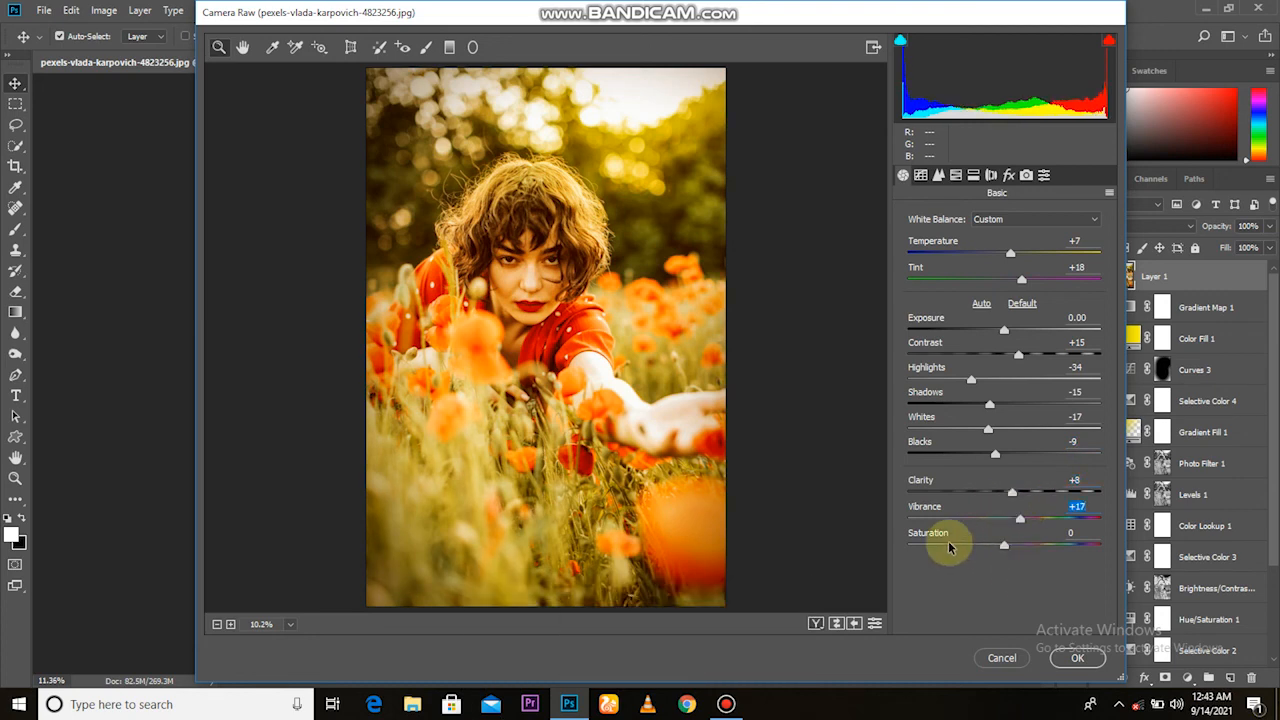
- Set the post-crop vignetting amount to -32 and Exposure to -0.10, and apply the Camera Raw filter
click(1010, 176)
drag(1003, 441, 975, 438)
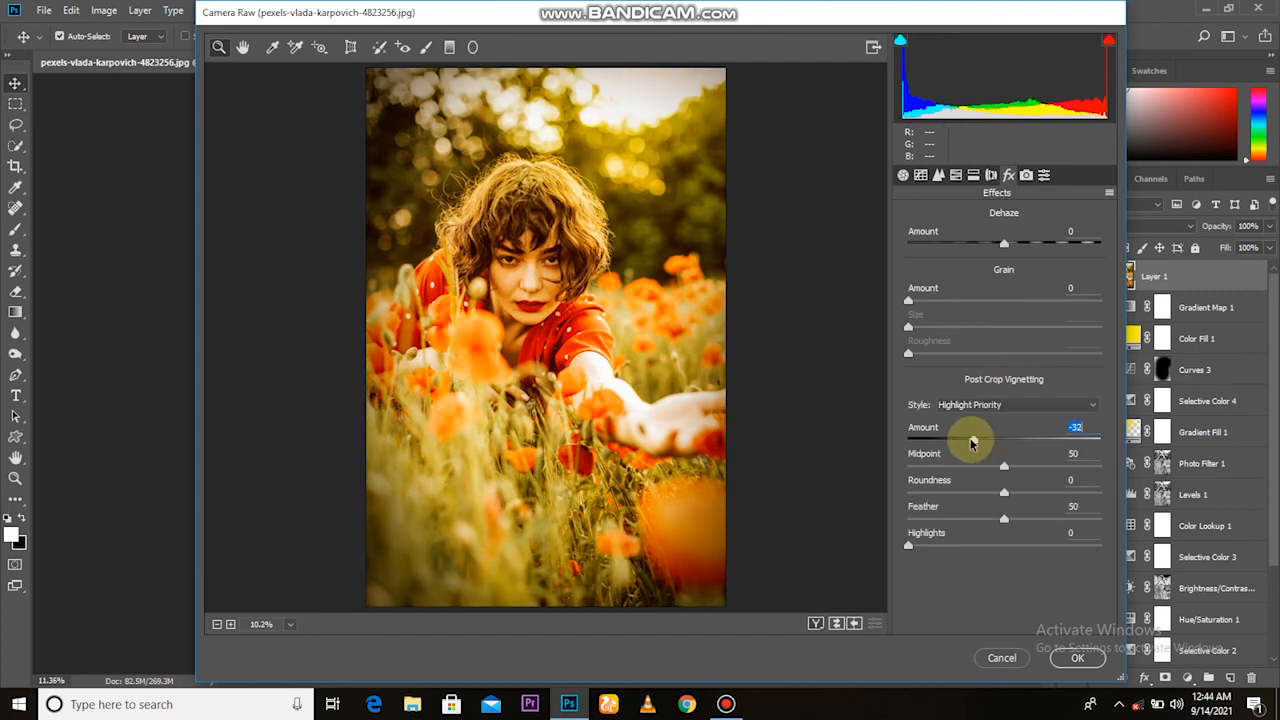
click(920, 175)
click(899, 175)
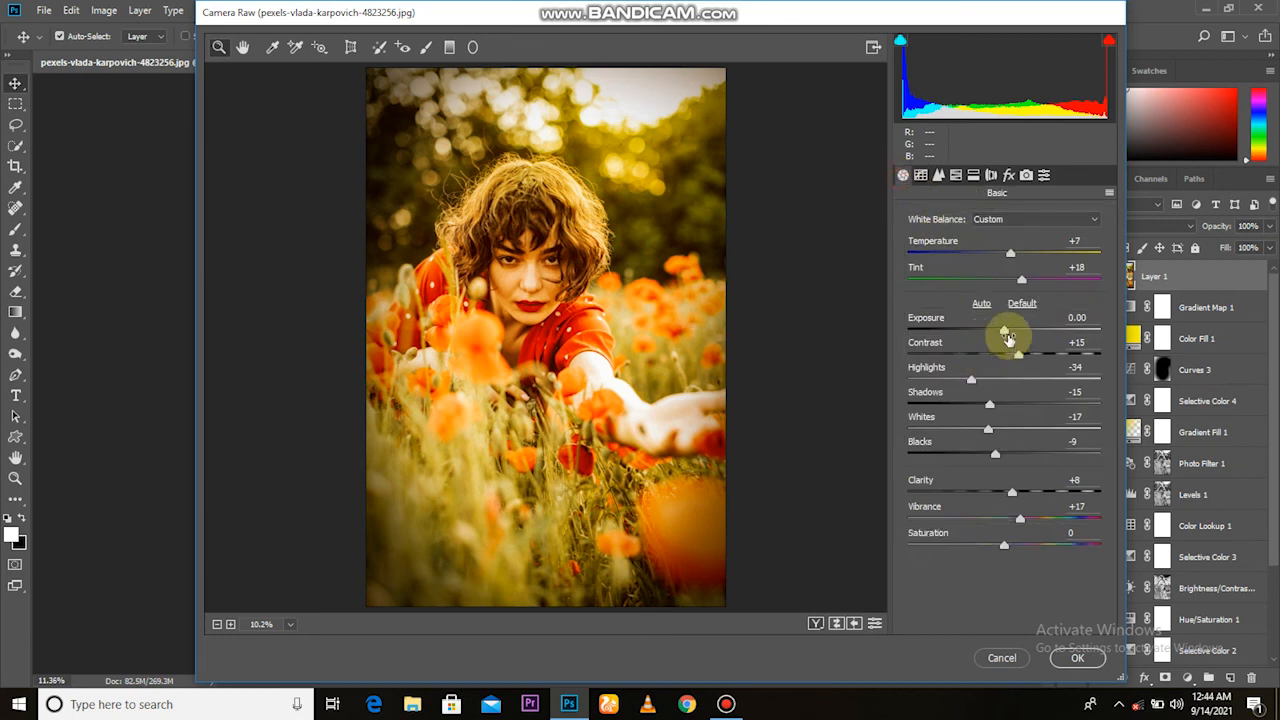
drag(1010, 333, 1006, 333)
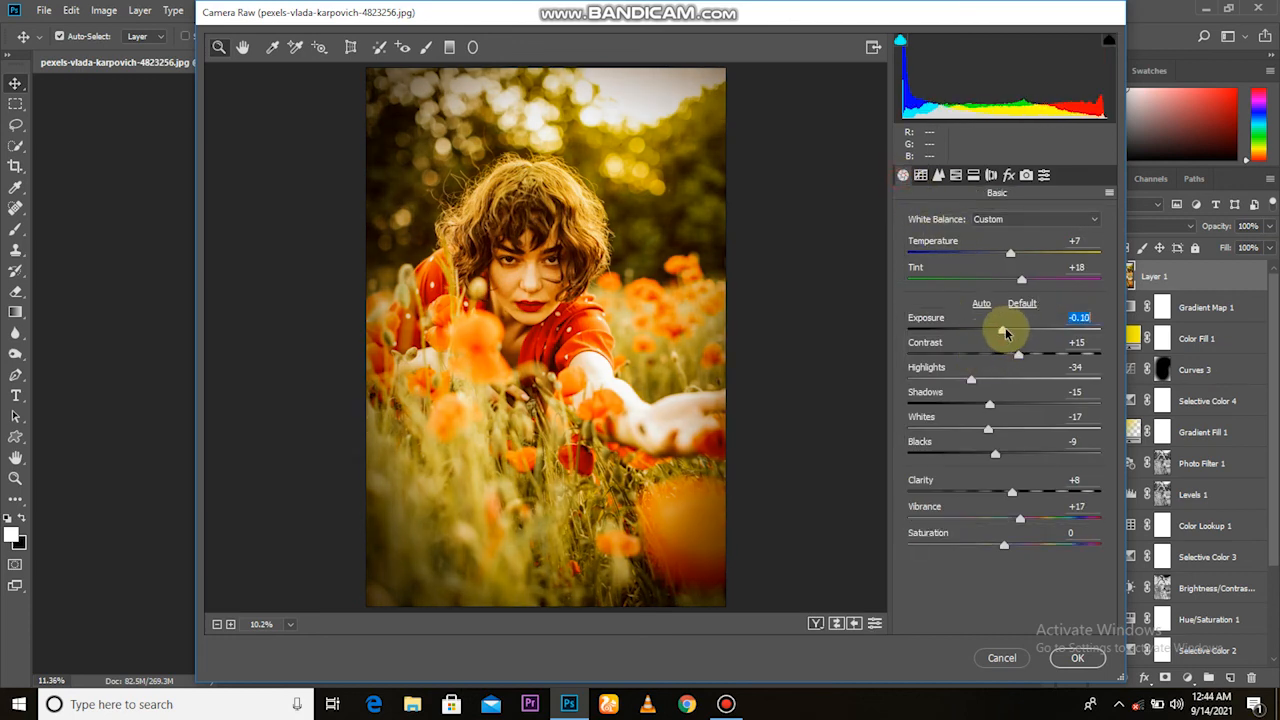
click(1085, 660)
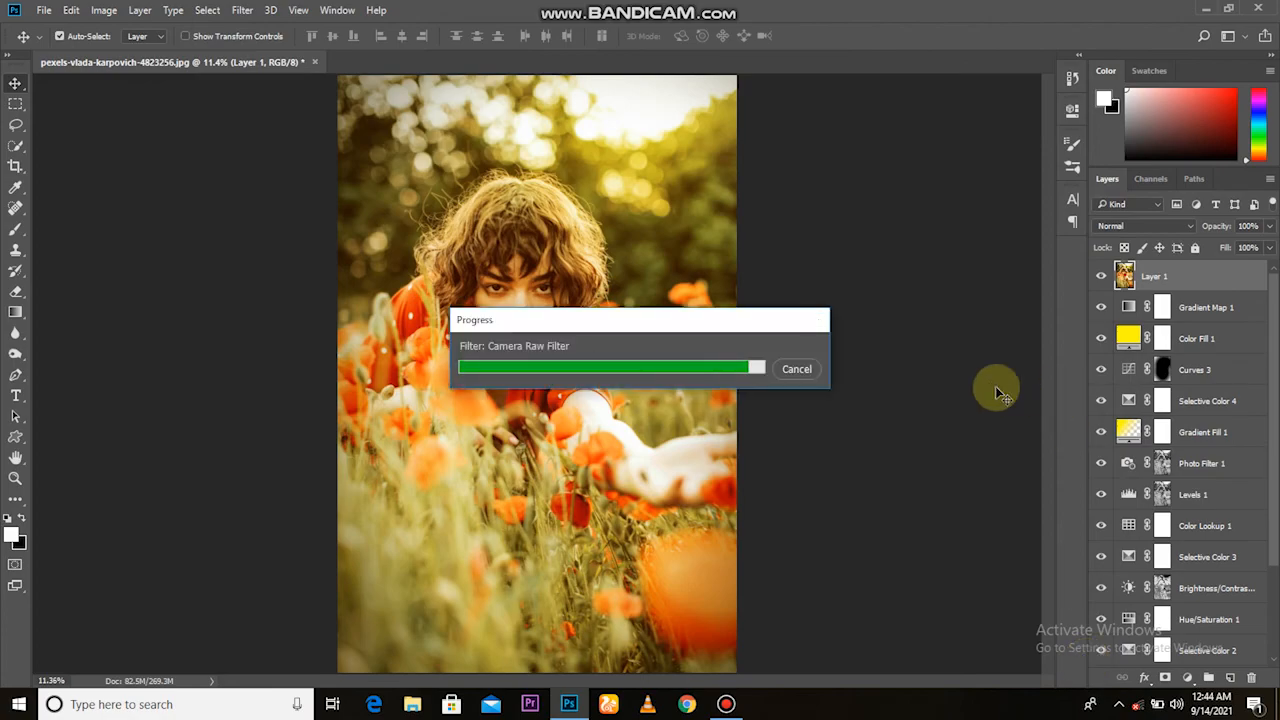